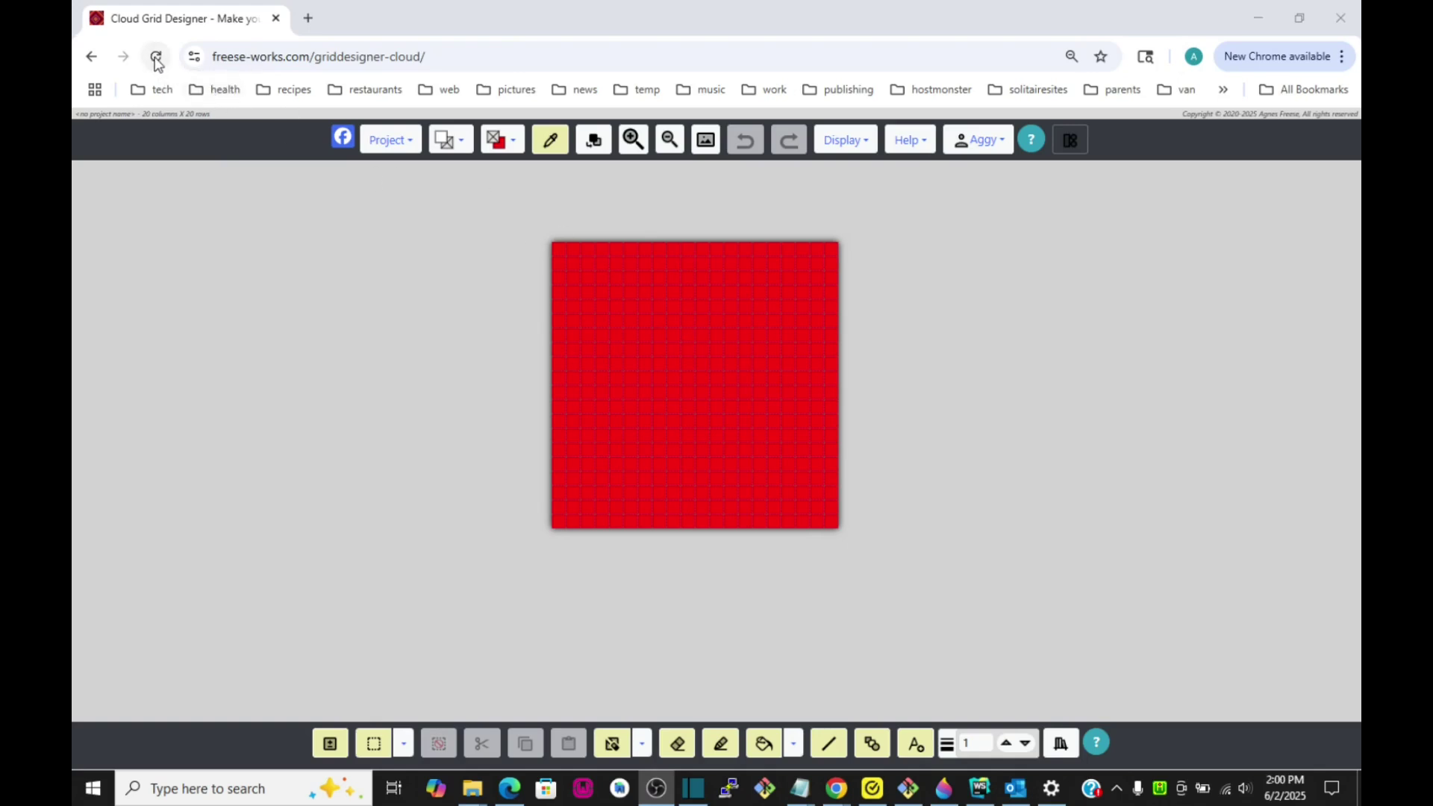
left_click(924, 148)
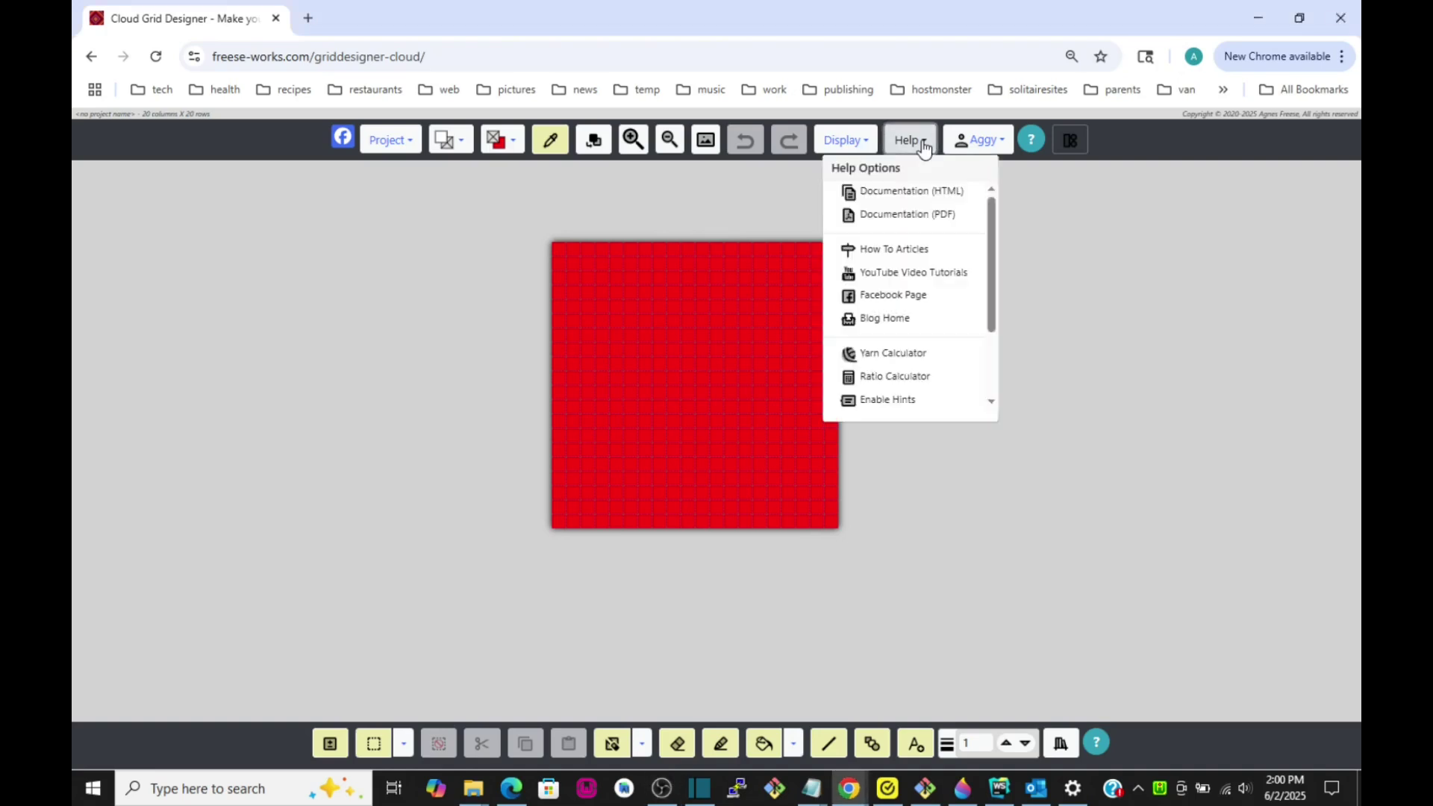
scroll(920, 264, "down", 2)
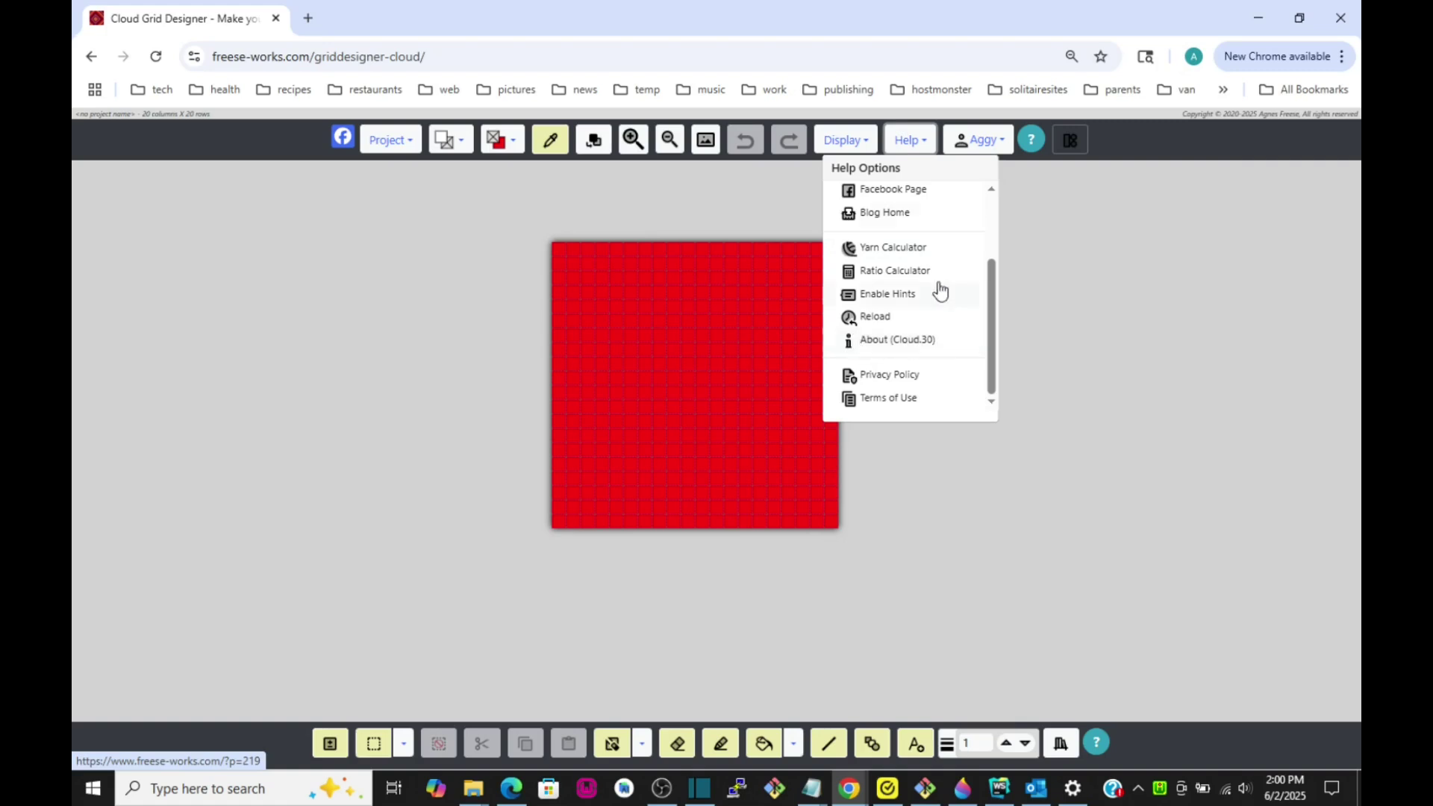
left_click(907, 142)
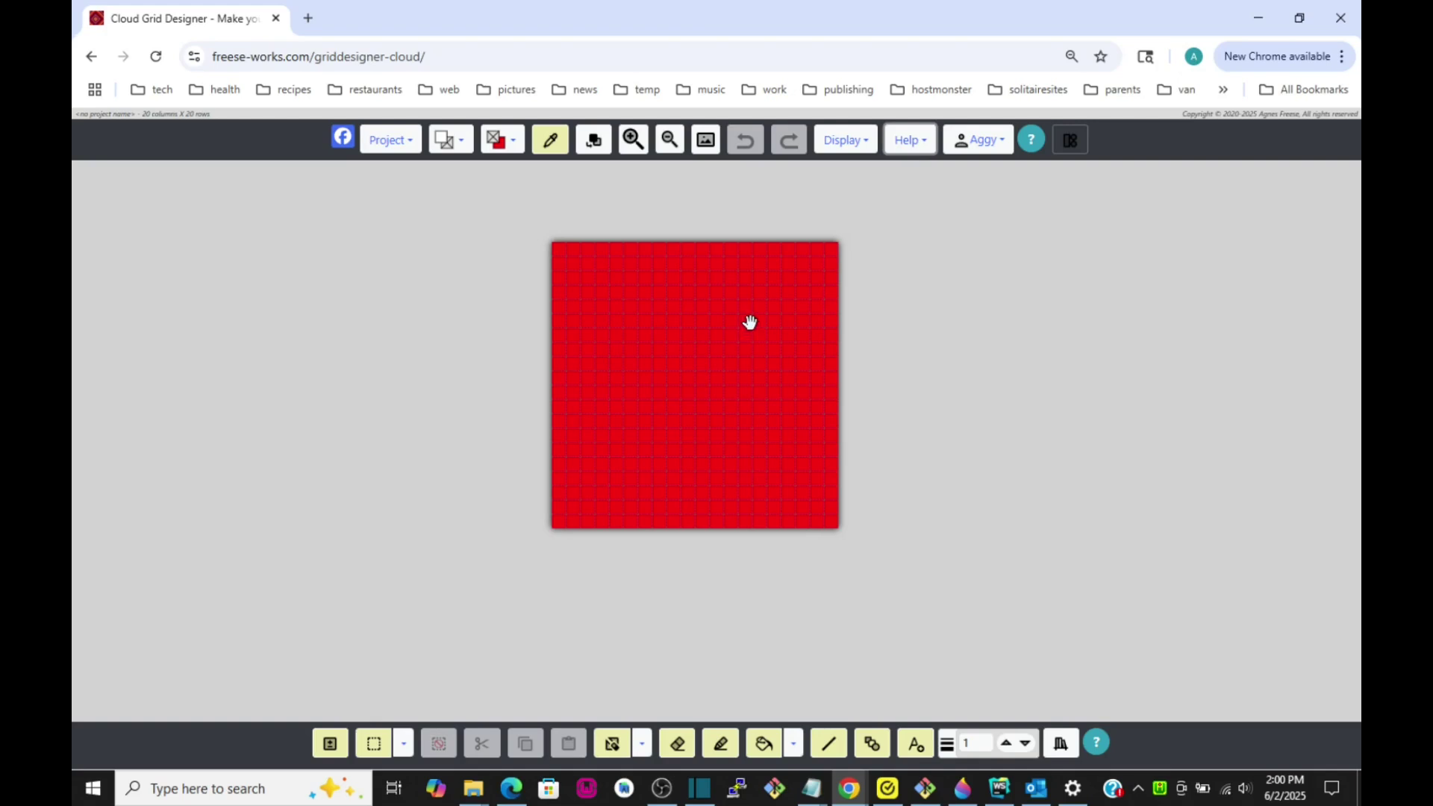
Turn on texture display for the grid and apply the Corner-2-Corner Crochet texture type
left_click(855, 148)
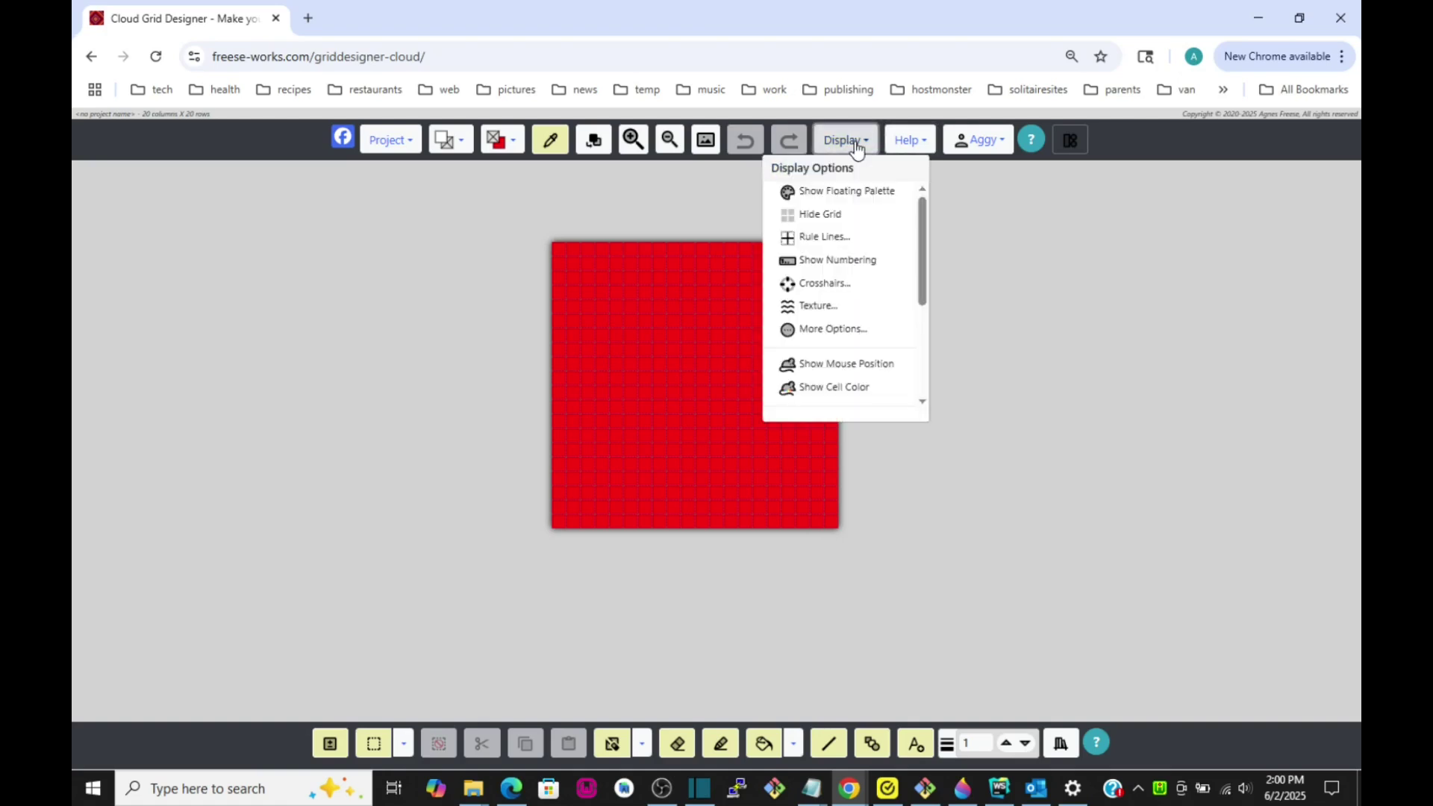
left_click(811, 310)
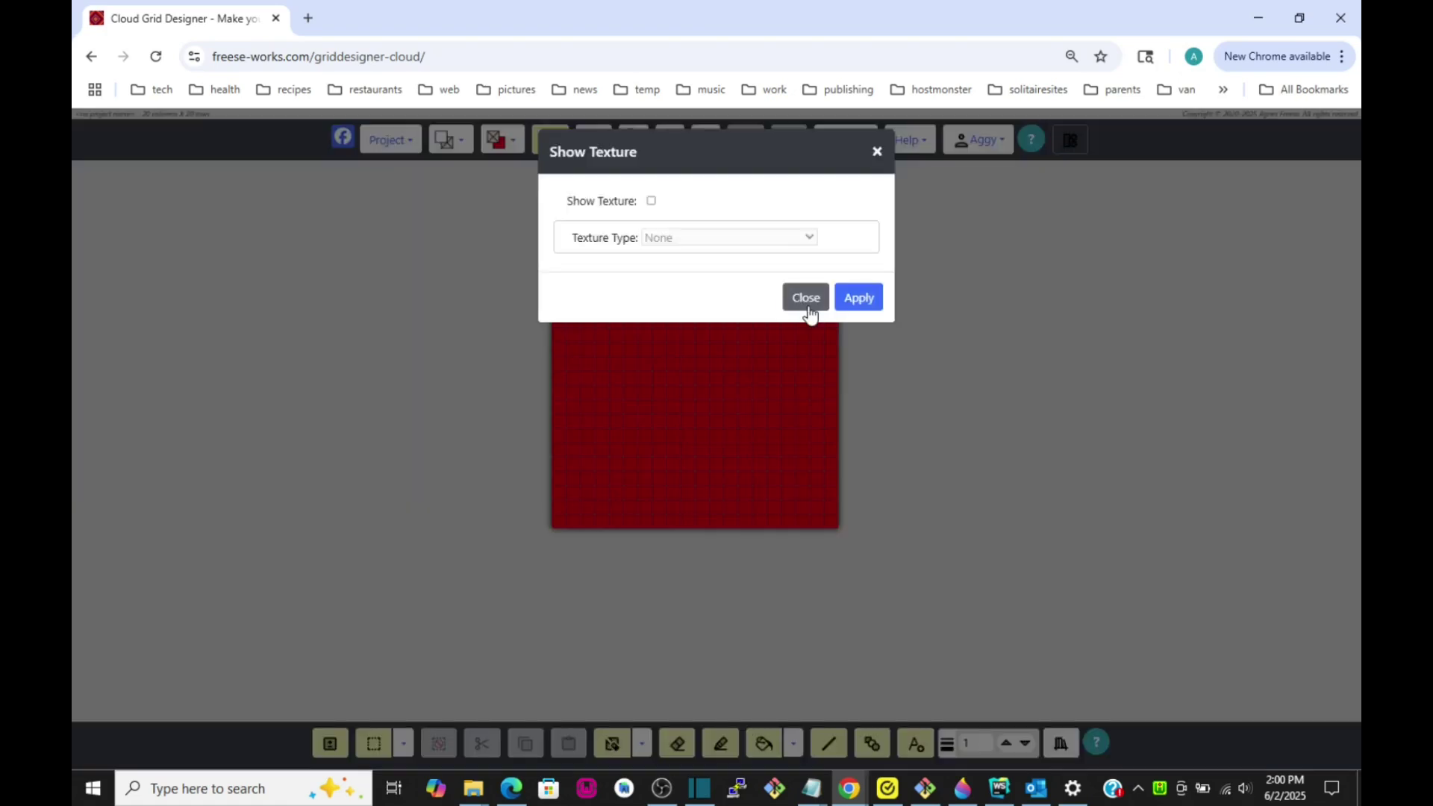
left_click(652, 202)
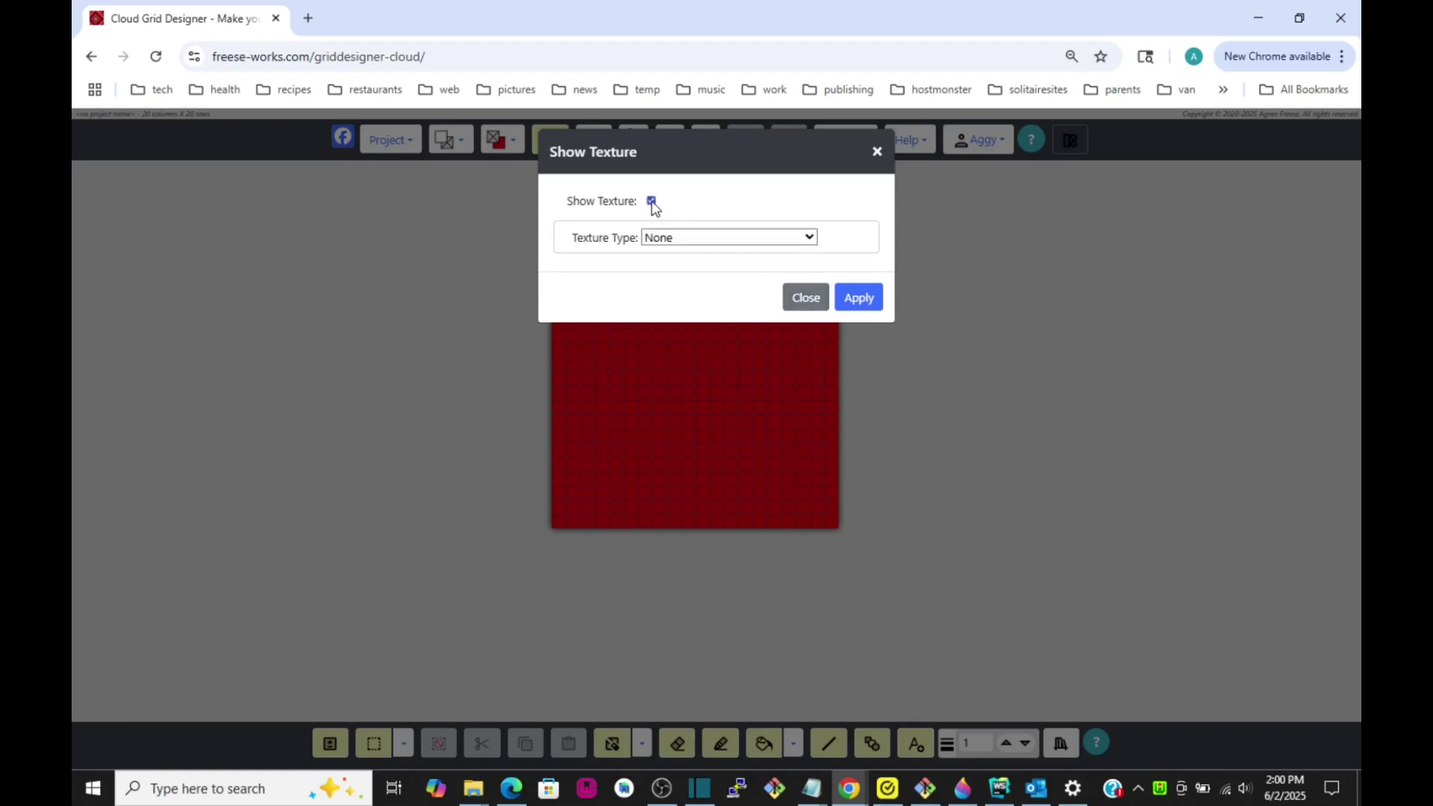
left_click(776, 239)
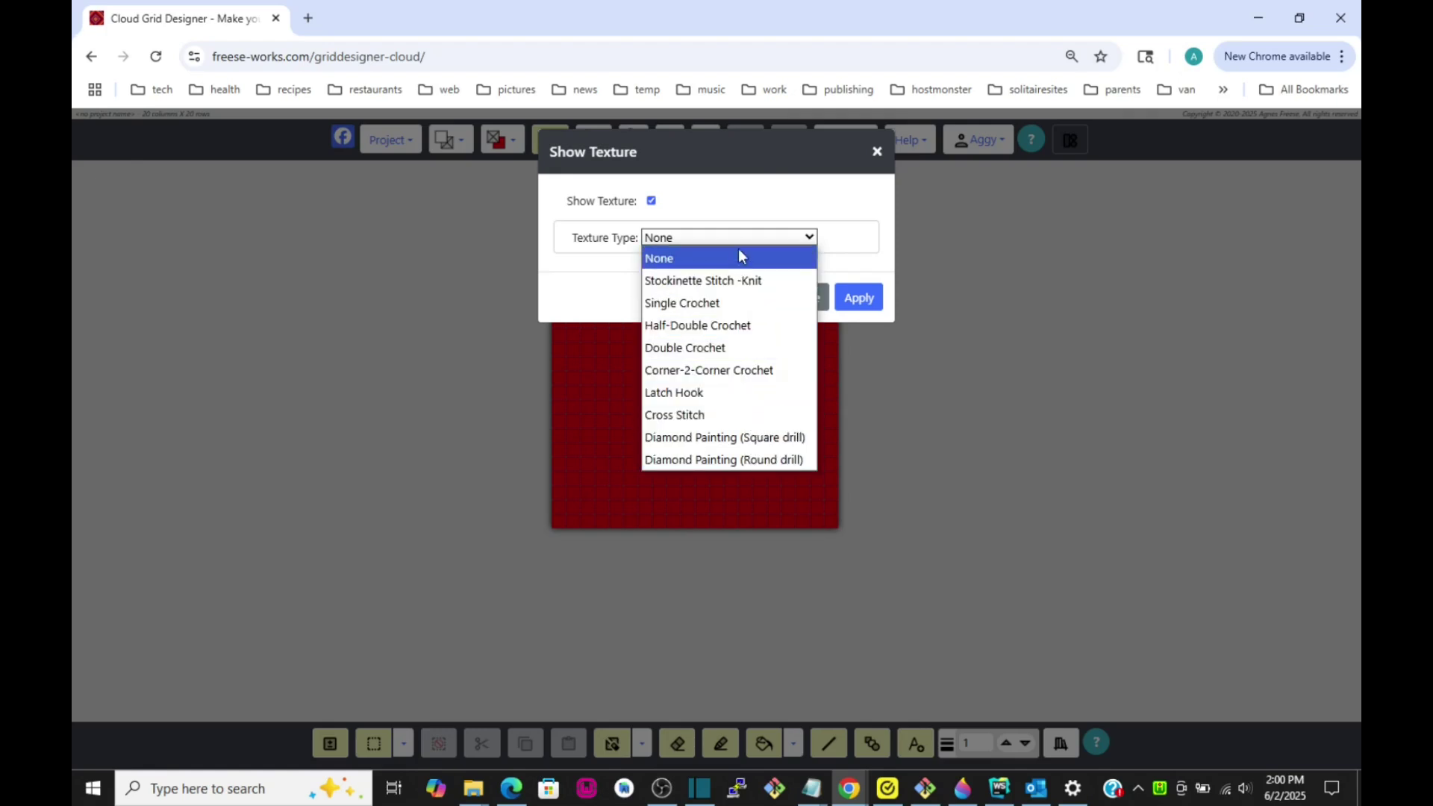
left_click(740, 366)
left_click(856, 306)
left_click(855, 298)
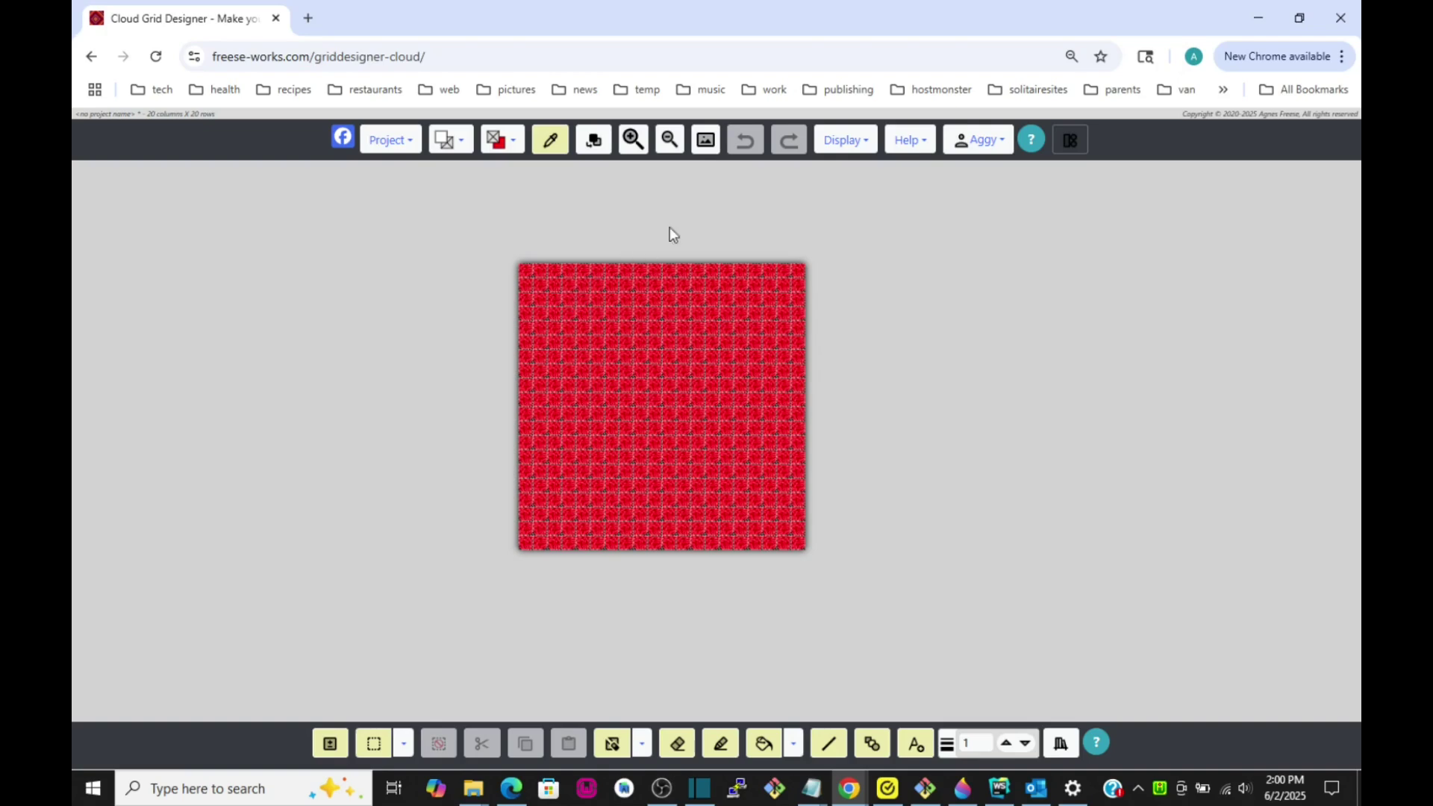
Draw a freehand white oval outline across the middle of the red grid with the pencil
left_click(633, 139)
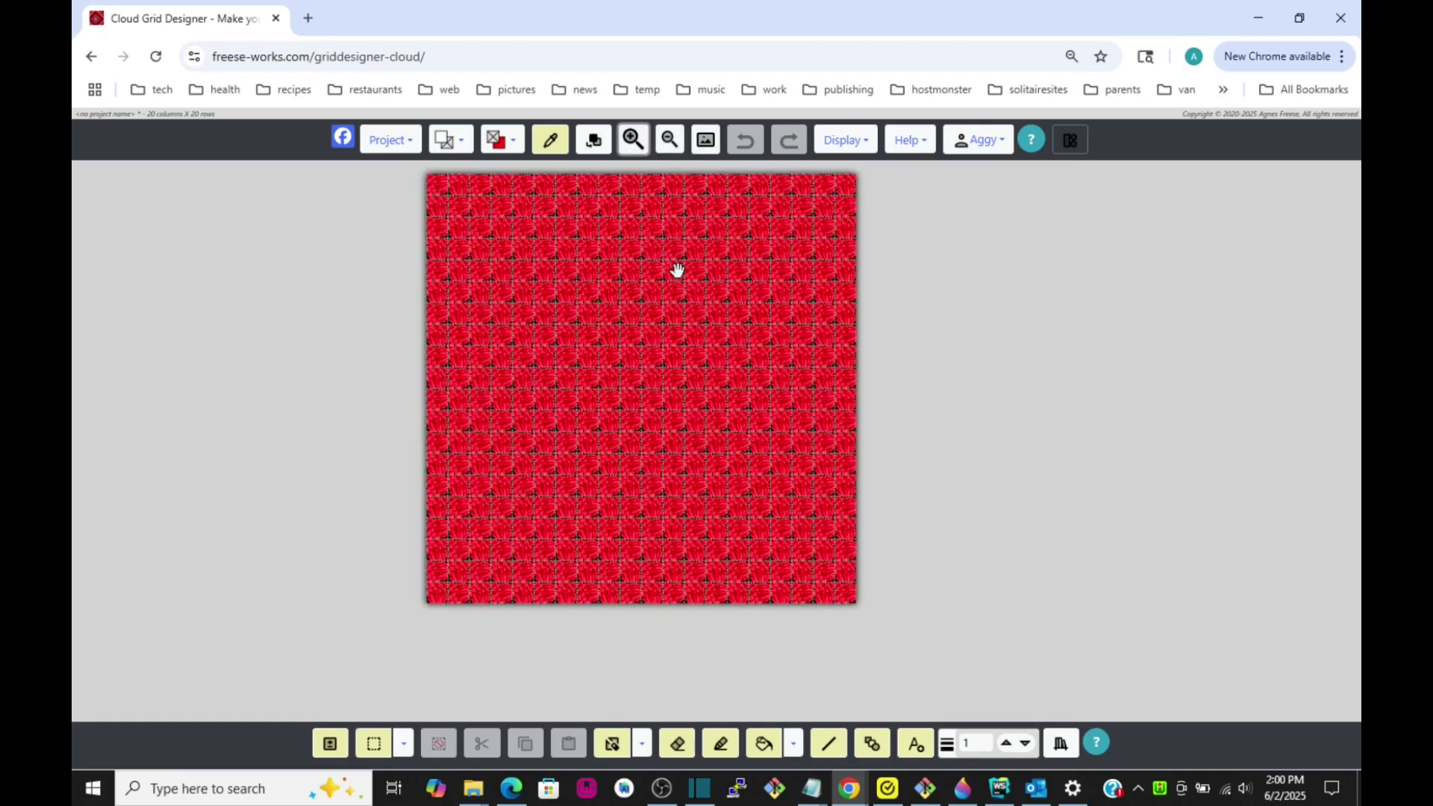
left_click(721, 743)
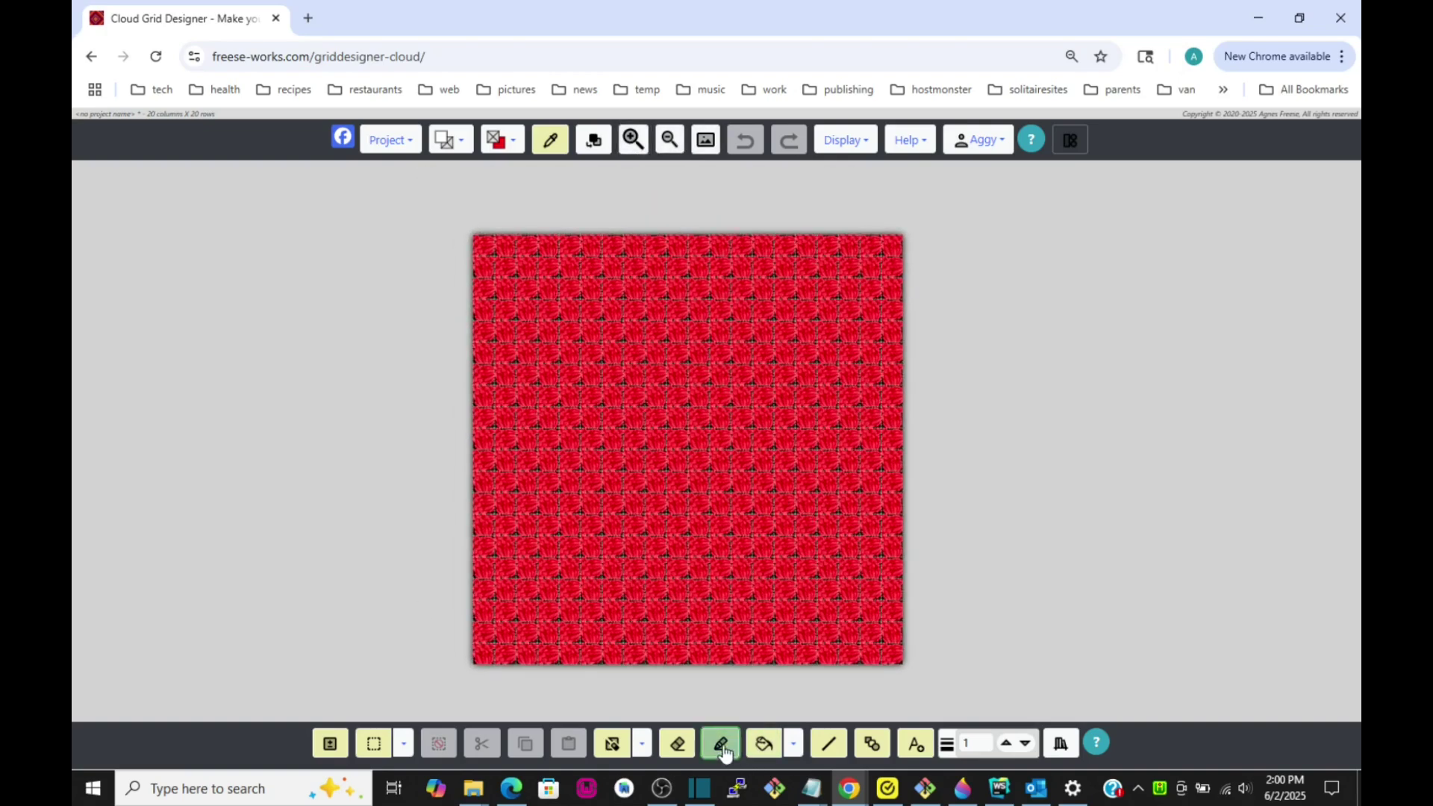
mouse_move(591, 545)
left_mouse_down()
mouse_move(581, 443)
mouse_move(682, 366)
mouse_move(828, 366)
mouse_move(863, 461)
mouse_move(818, 532)
mouse_move(635, 567)
left_mouse_up()
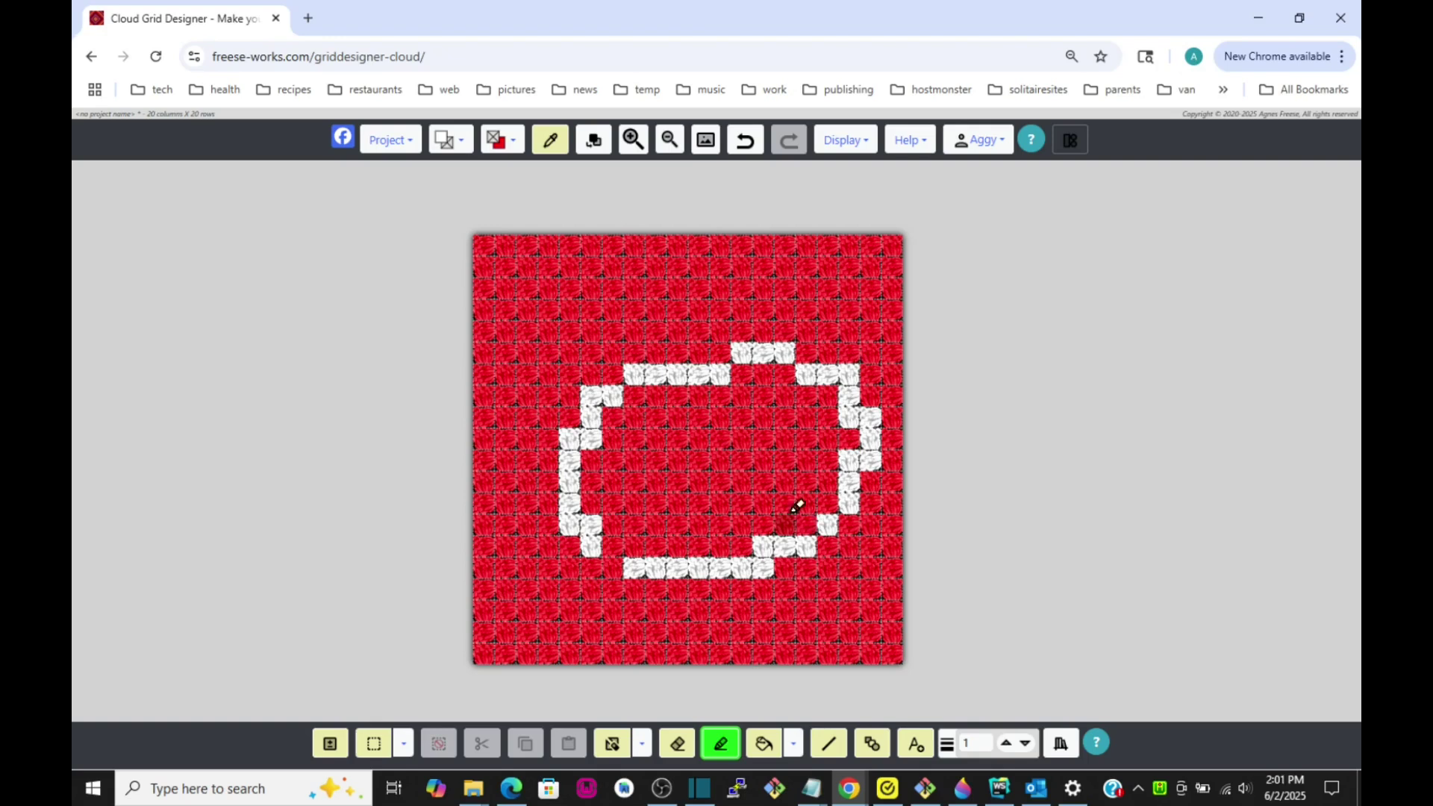
Preview the 3-leaf clover (11 x 11) library pattern on the textured background without using it
left_click(1061, 745)
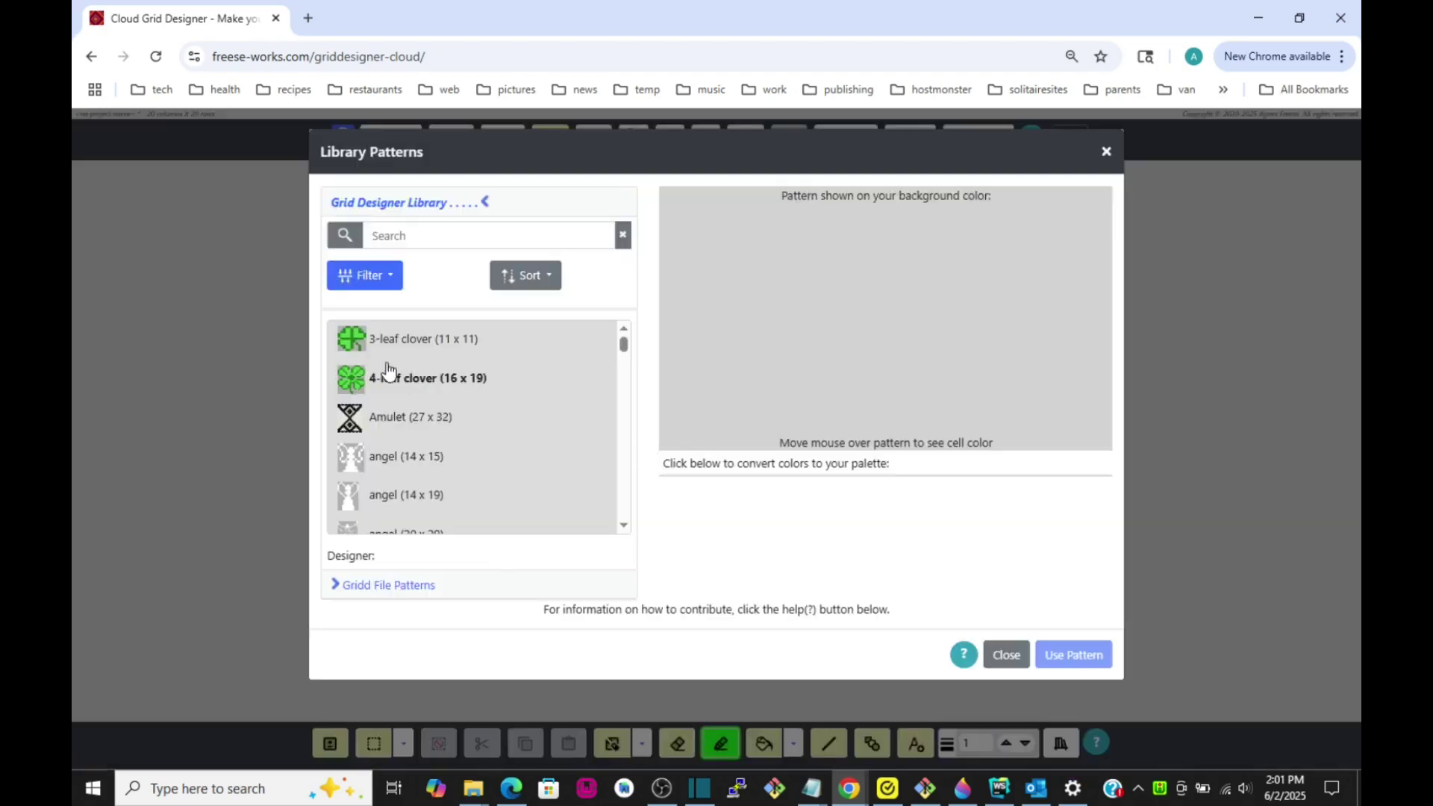
left_click(376, 341)
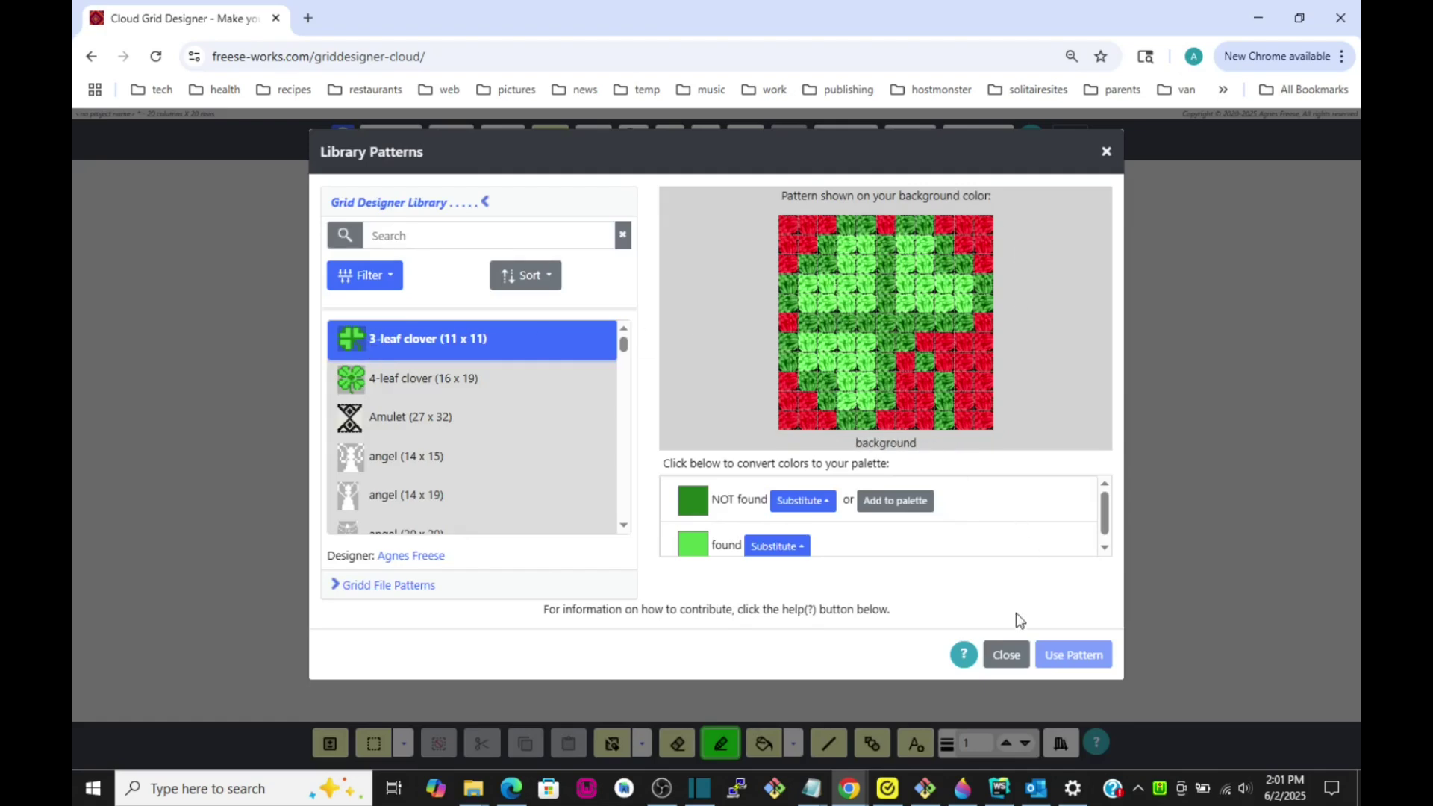
left_click(1006, 655)
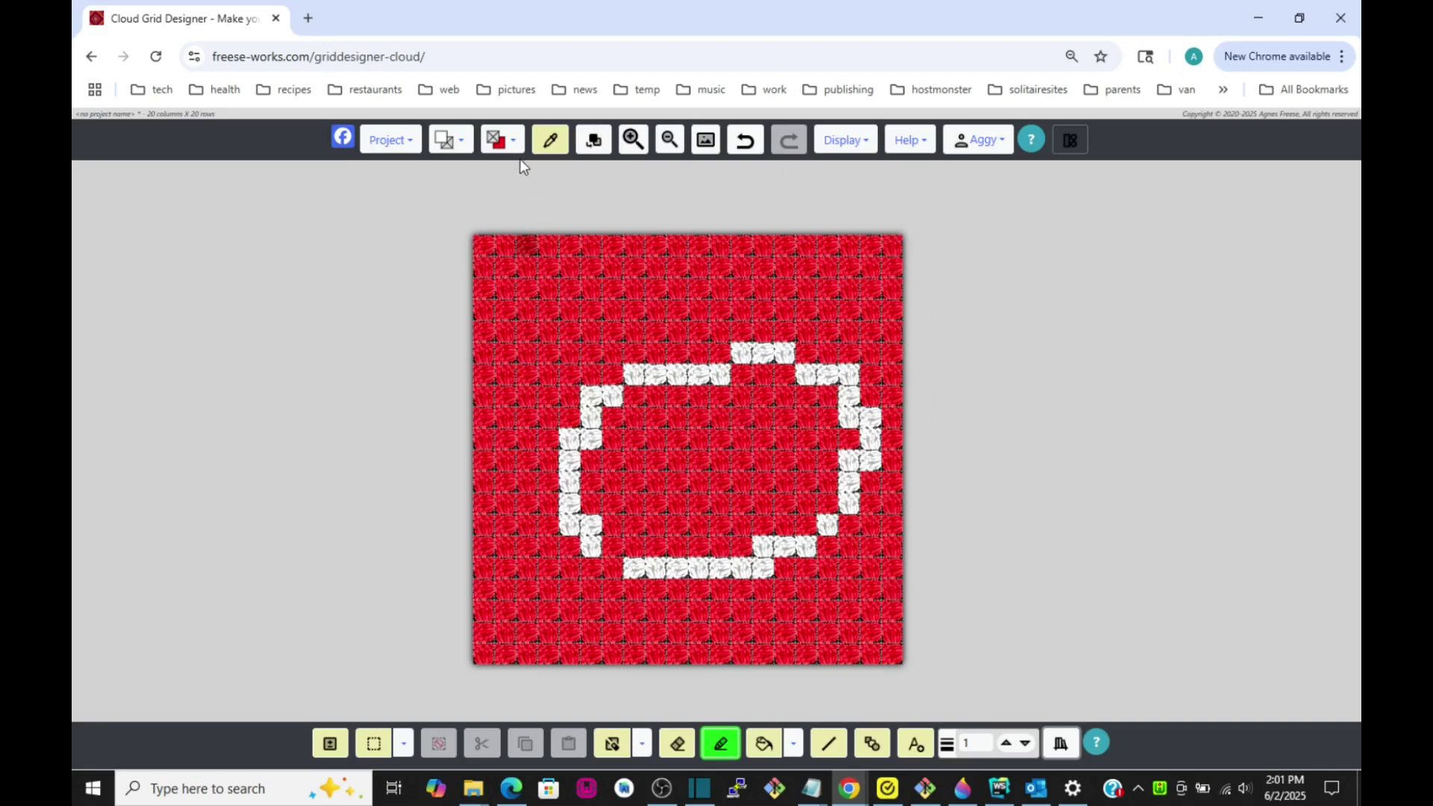
Examine an enlarged preview of the design in the Substitute Colors dialog without converting any colors
left_click(594, 141)
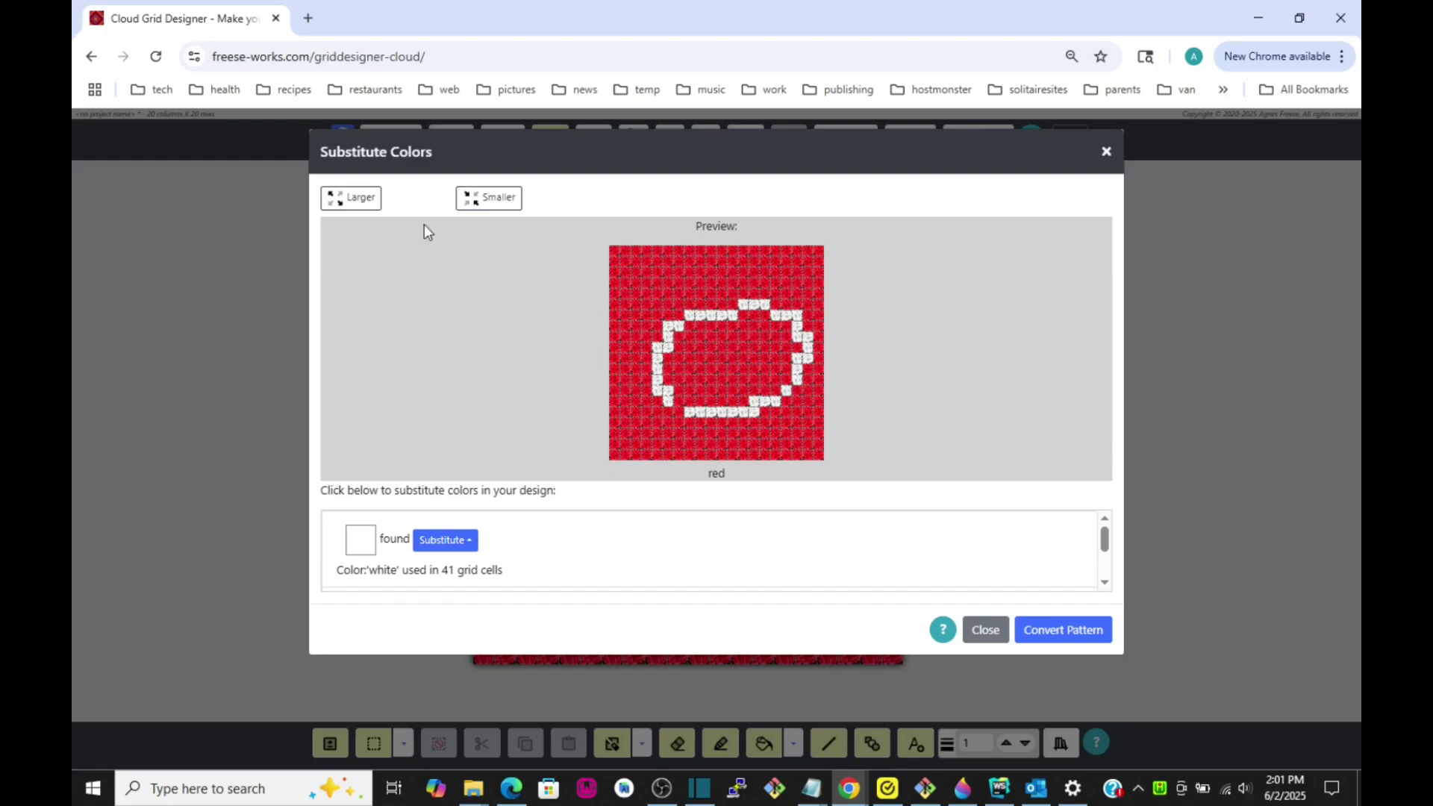
left_click(335, 200)
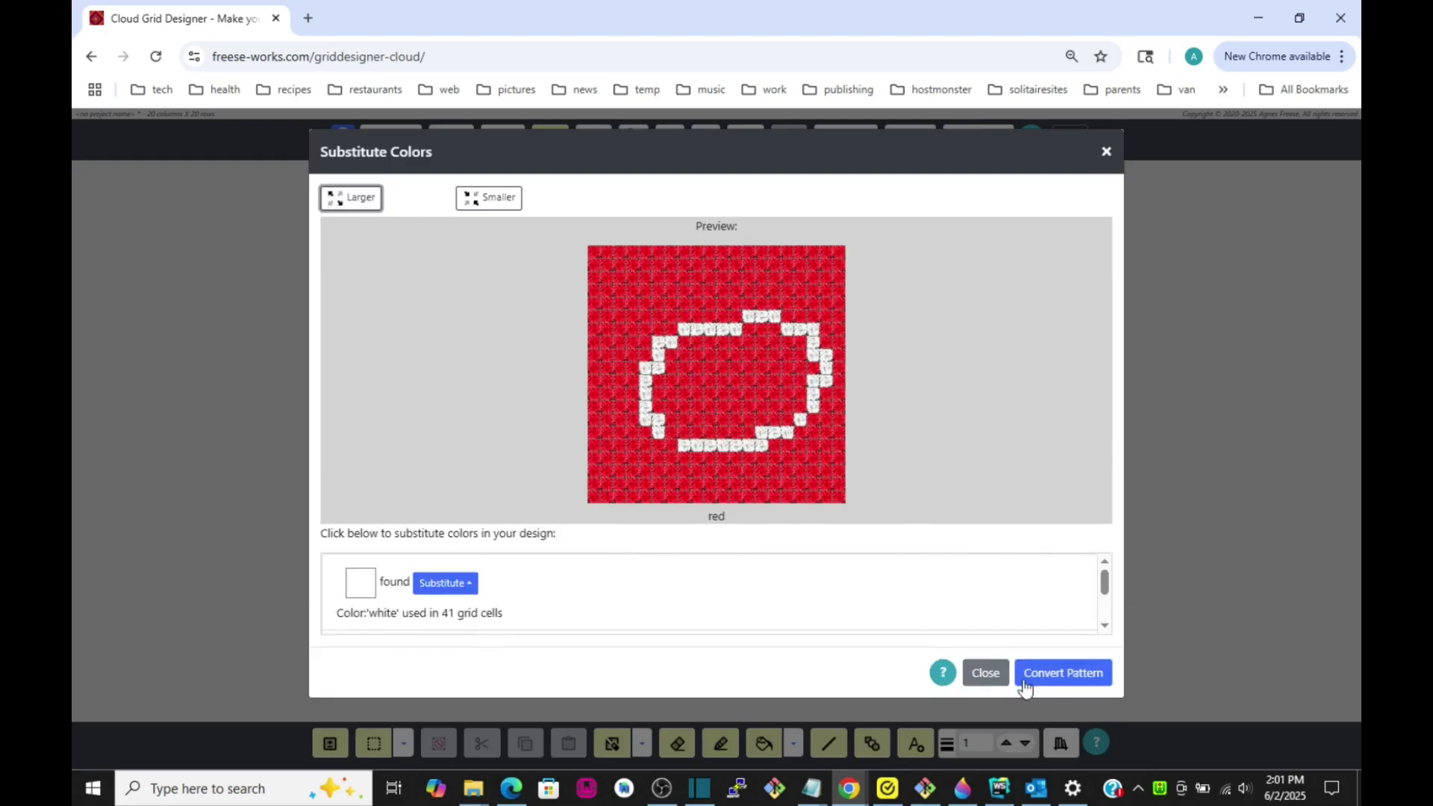
left_click(983, 673)
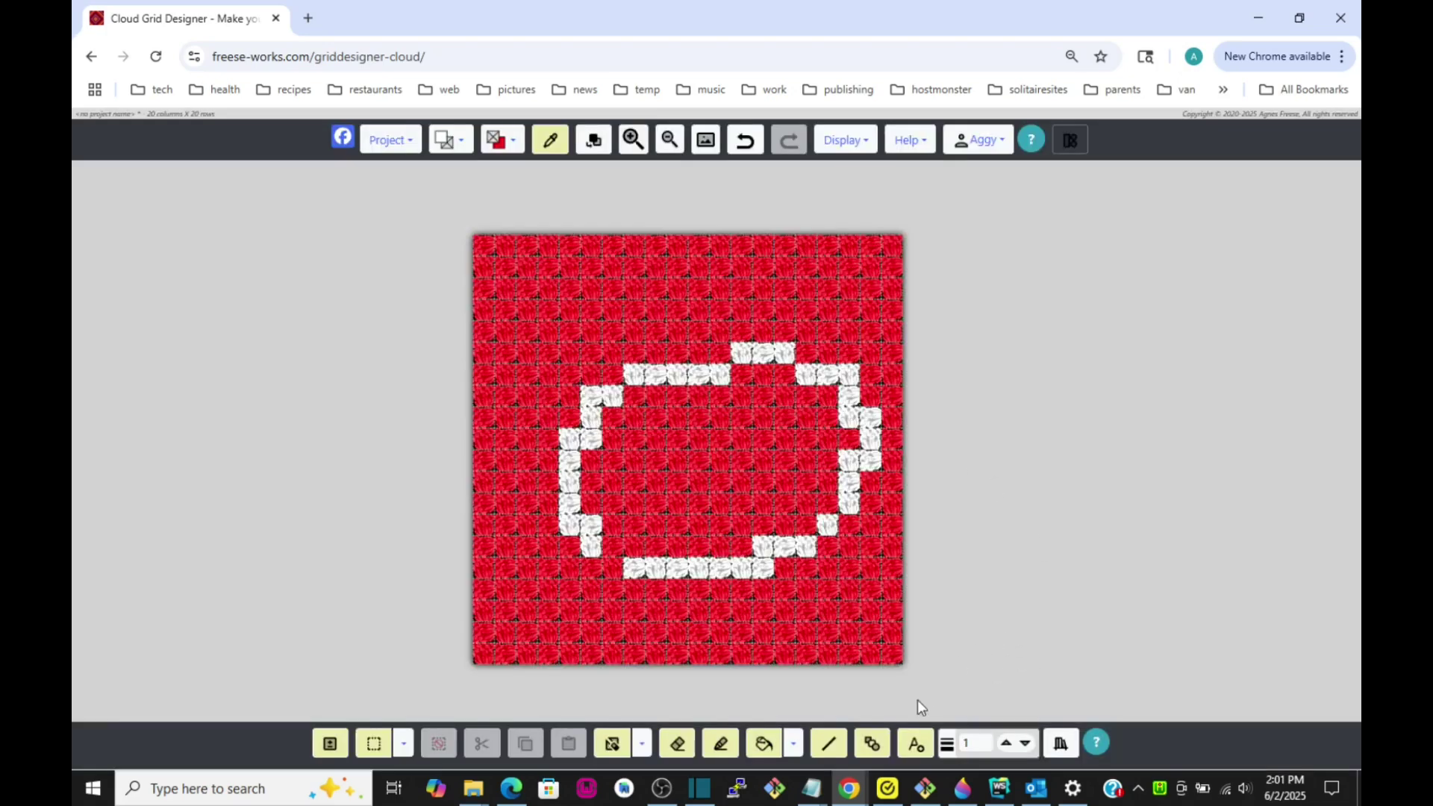
Draw a filled heart shape with a white outline and light green fill, about 15 by 13 cells, over the upper part of the grid
left_click(872, 743)
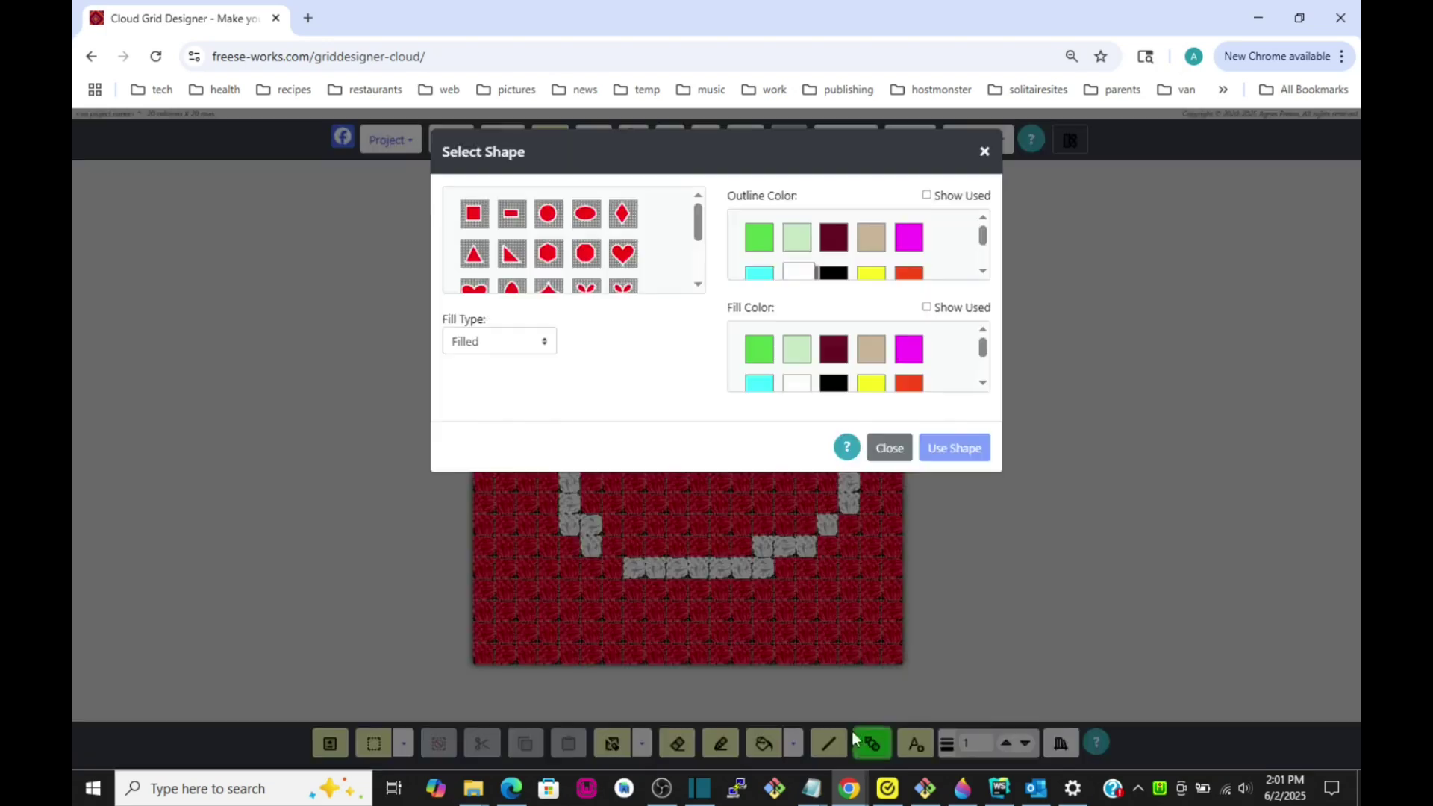
left_click(619, 254)
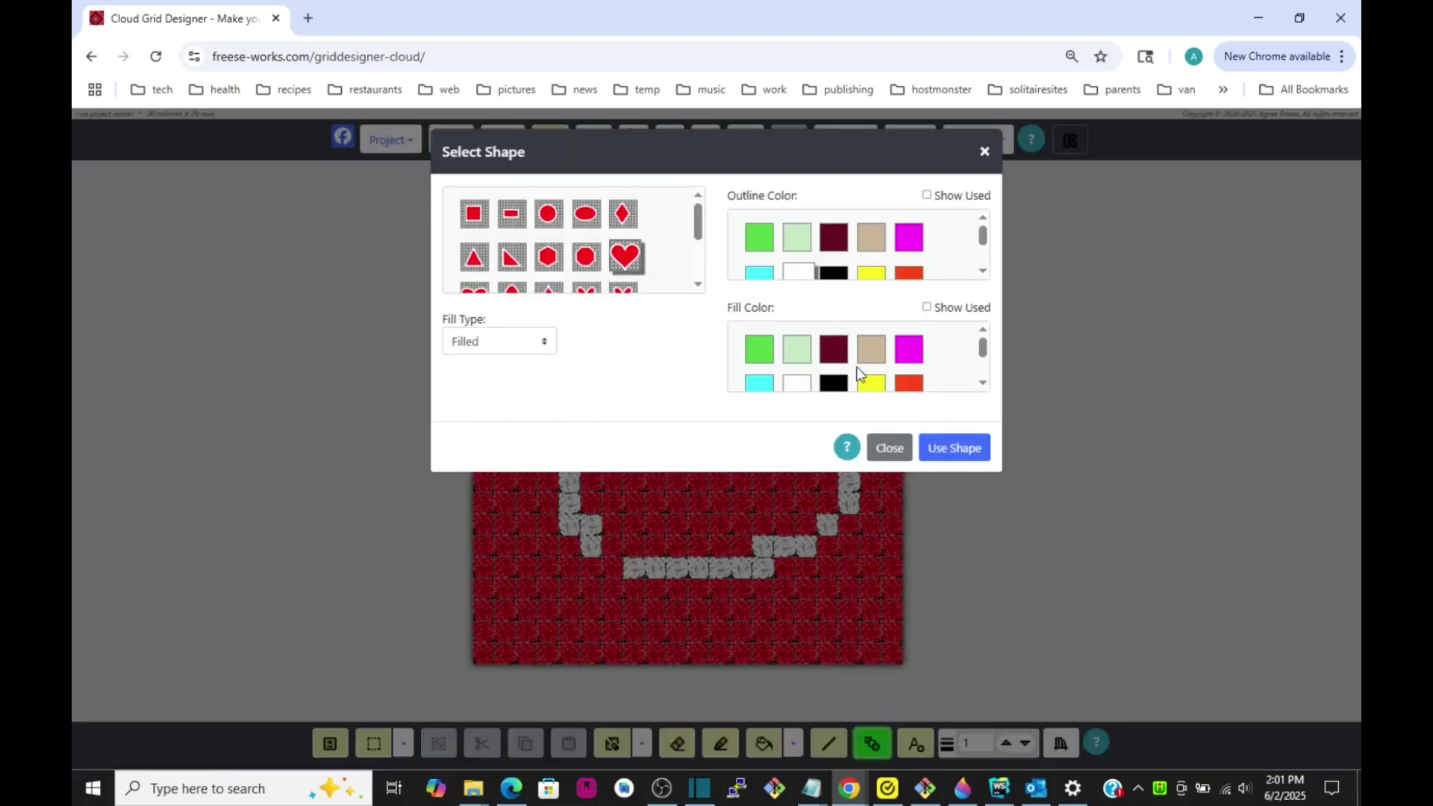
left_click(797, 354)
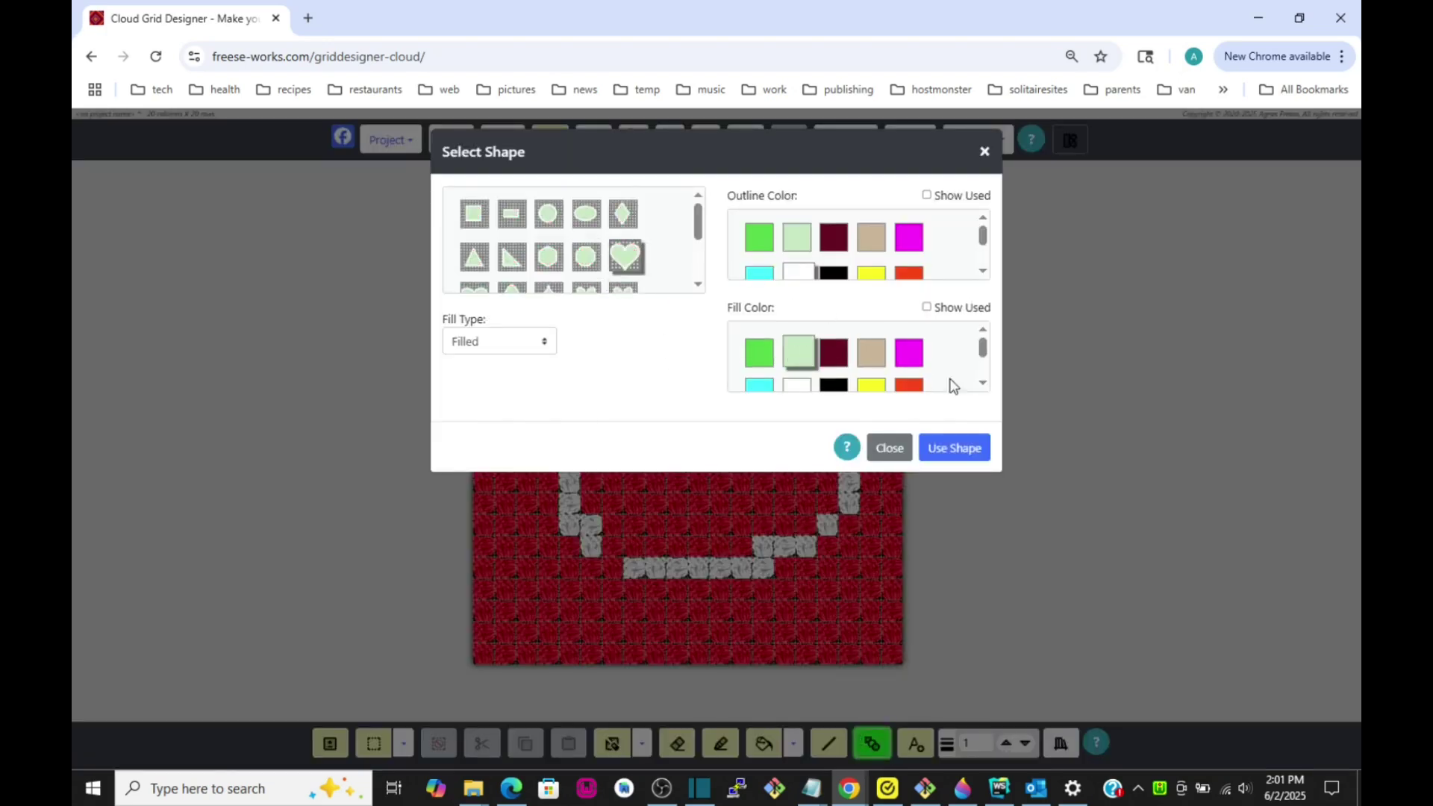
left_click(970, 447)
left_click_drag(517, 279, 840, 558)
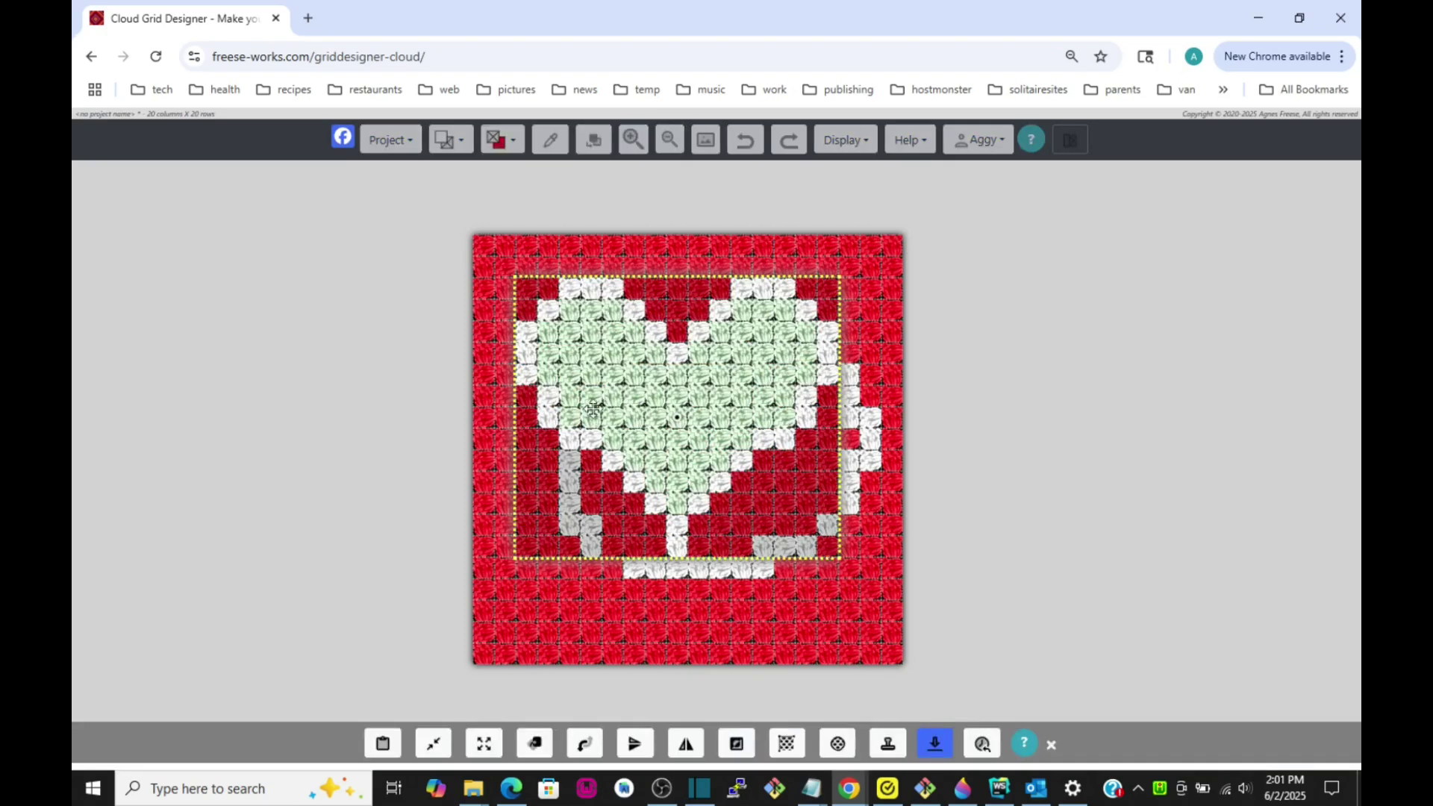
Reposition the heart near the grid's center over the white oval outline, paste it in place and end the selection
left_click_drag(711, 412, 689, 477)
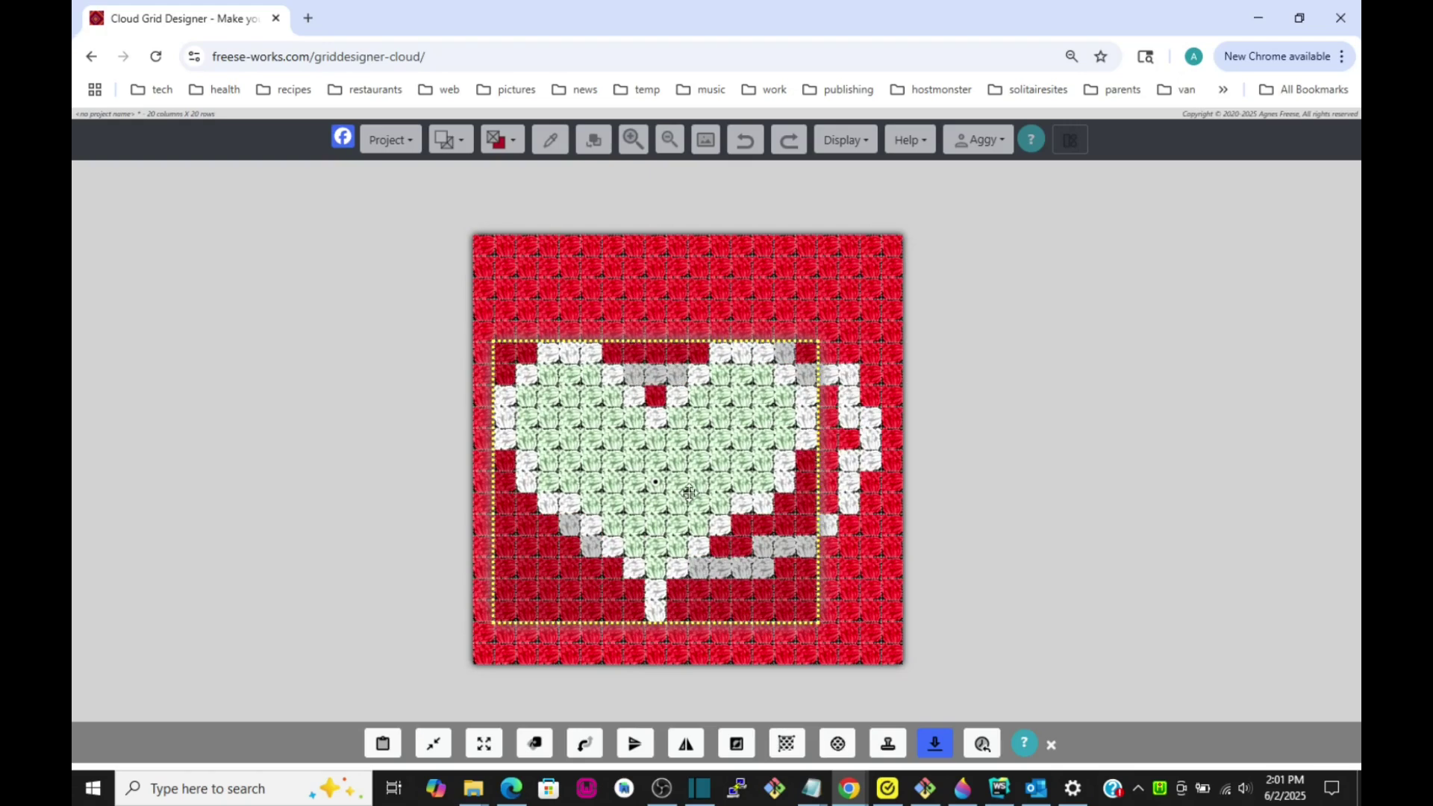
left_click(383, 749)
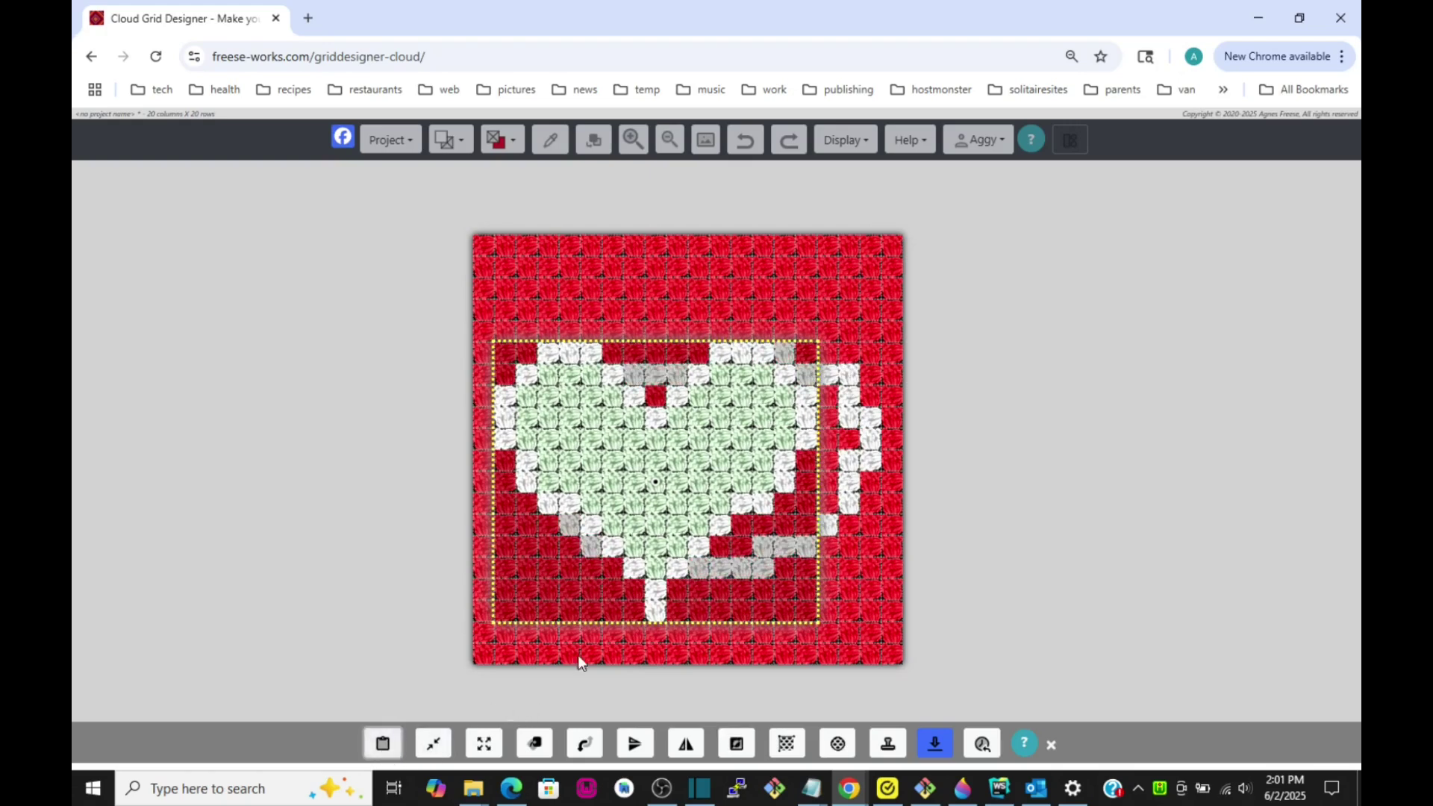
left_click_drag(712, 593, 749, 552)
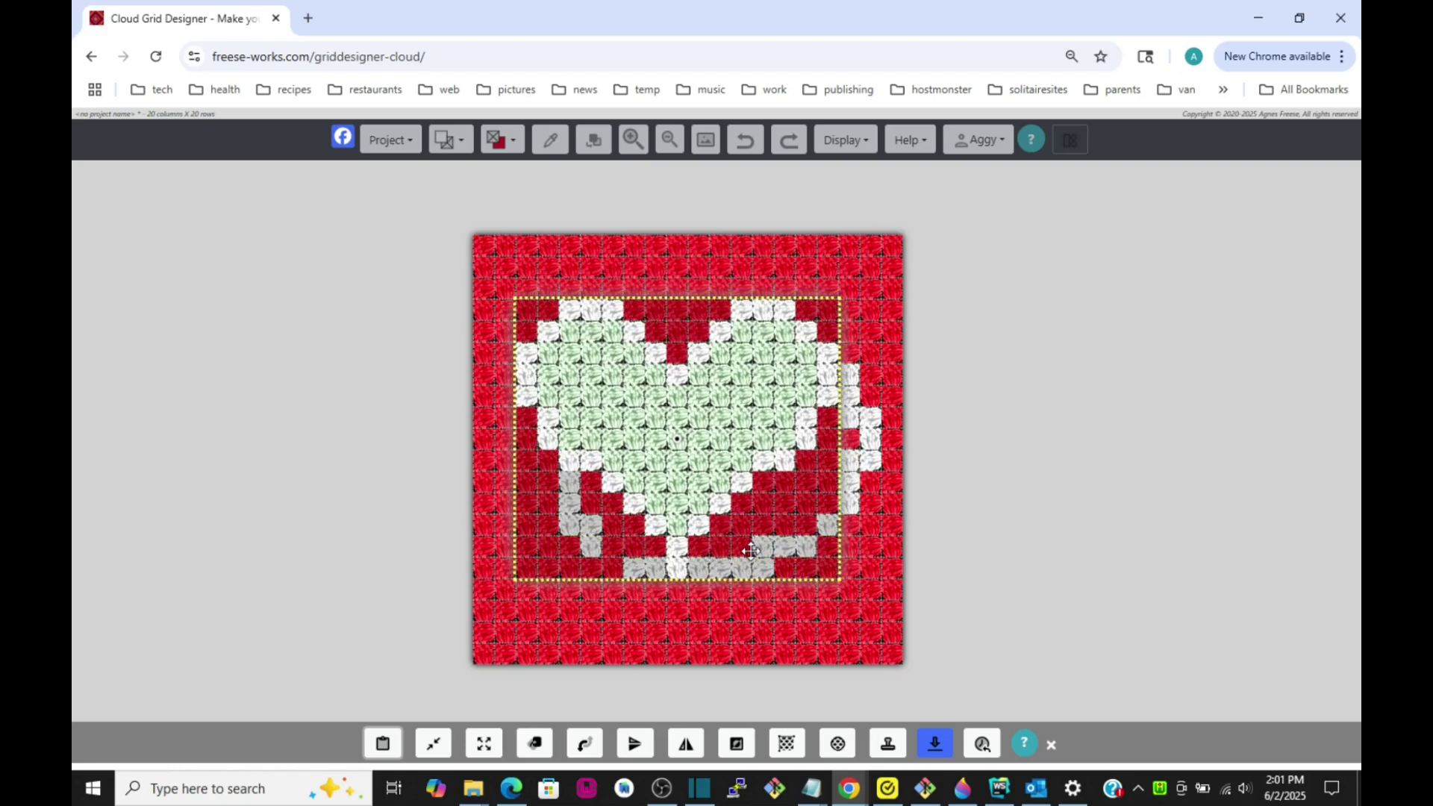
left_click(383, 749)
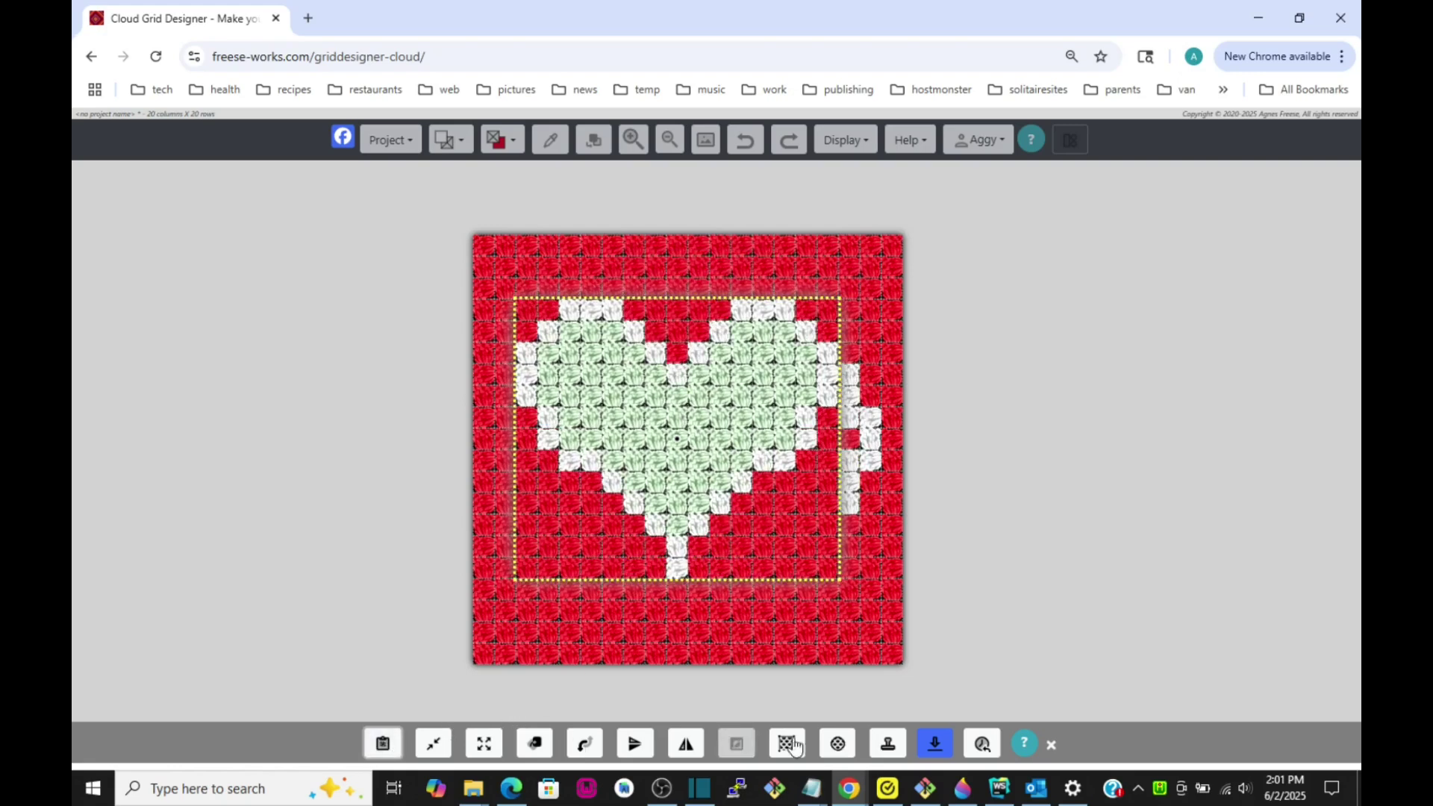
left_click(850, 610)
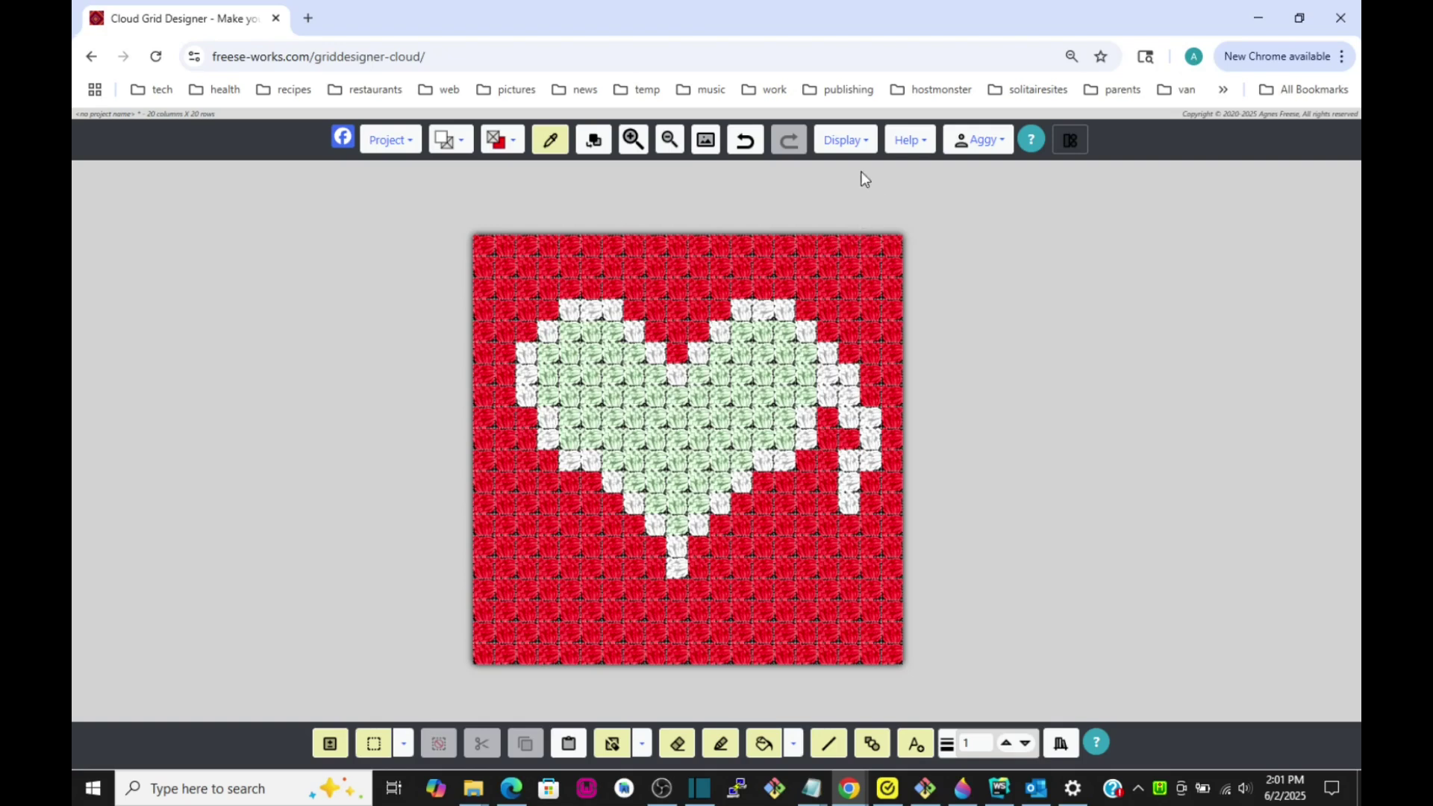
left_click(848, 142)
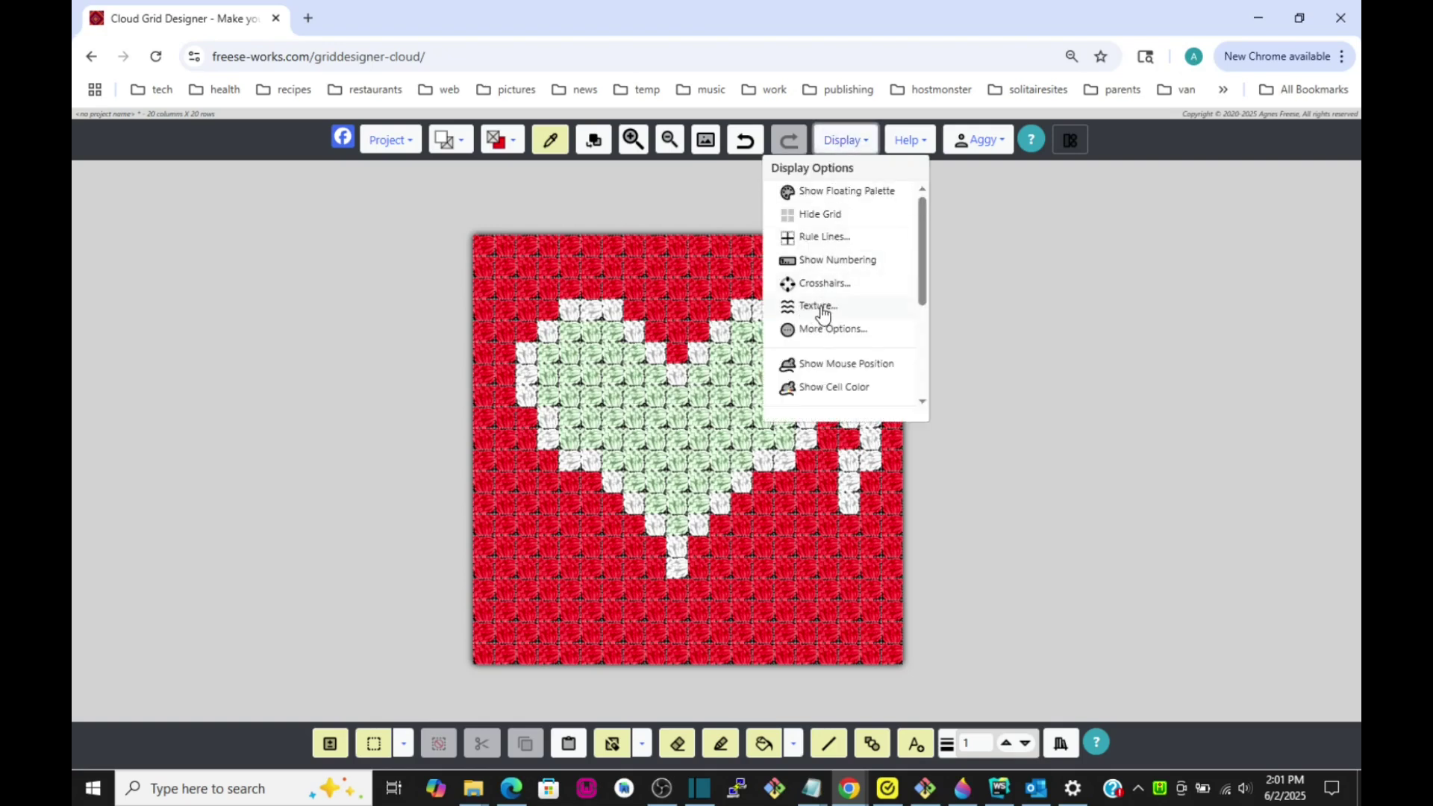
left_click(838, 142)
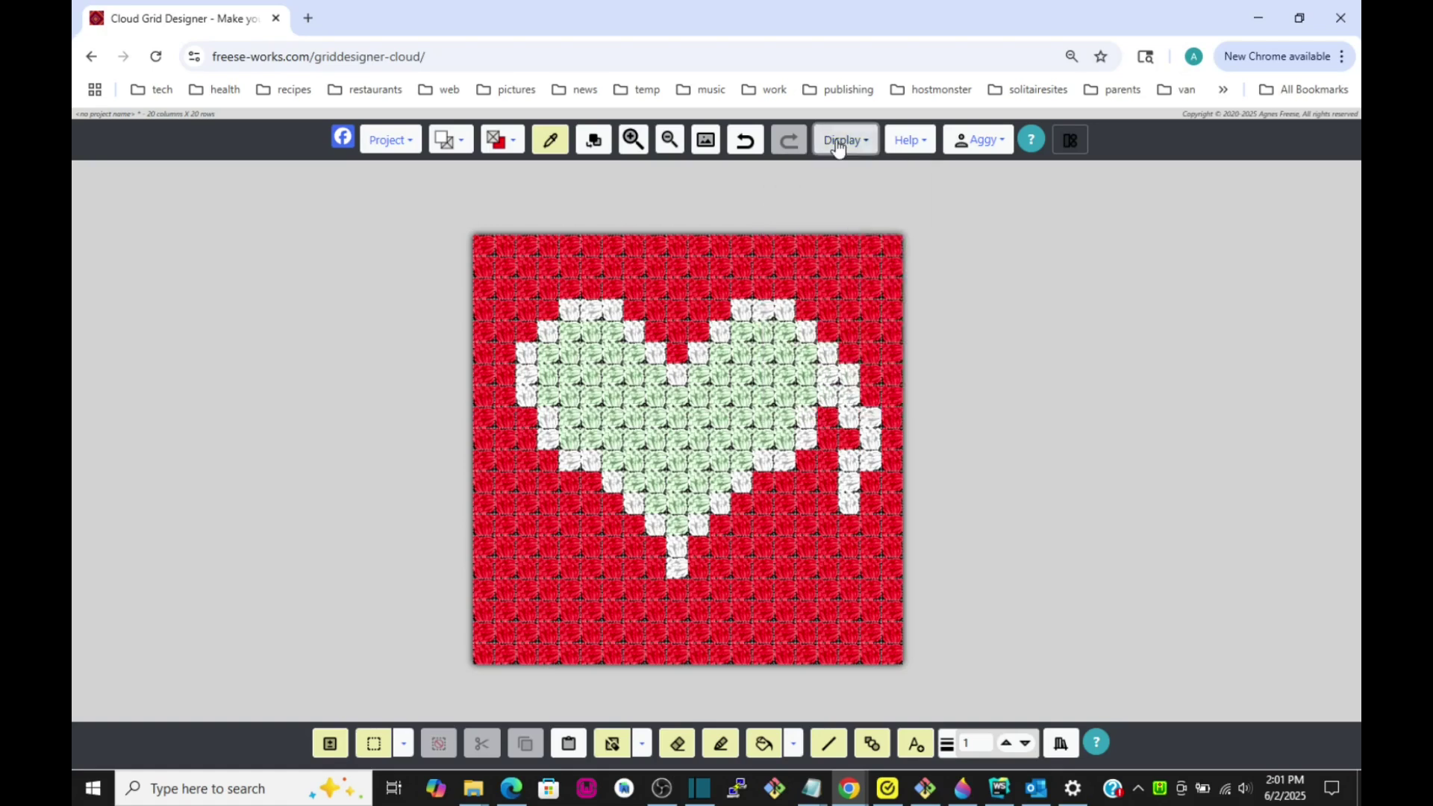
Open the saved project "bunny baby blanket c2c" and discard the unsaved changes to the current design
left_click(380, 142)
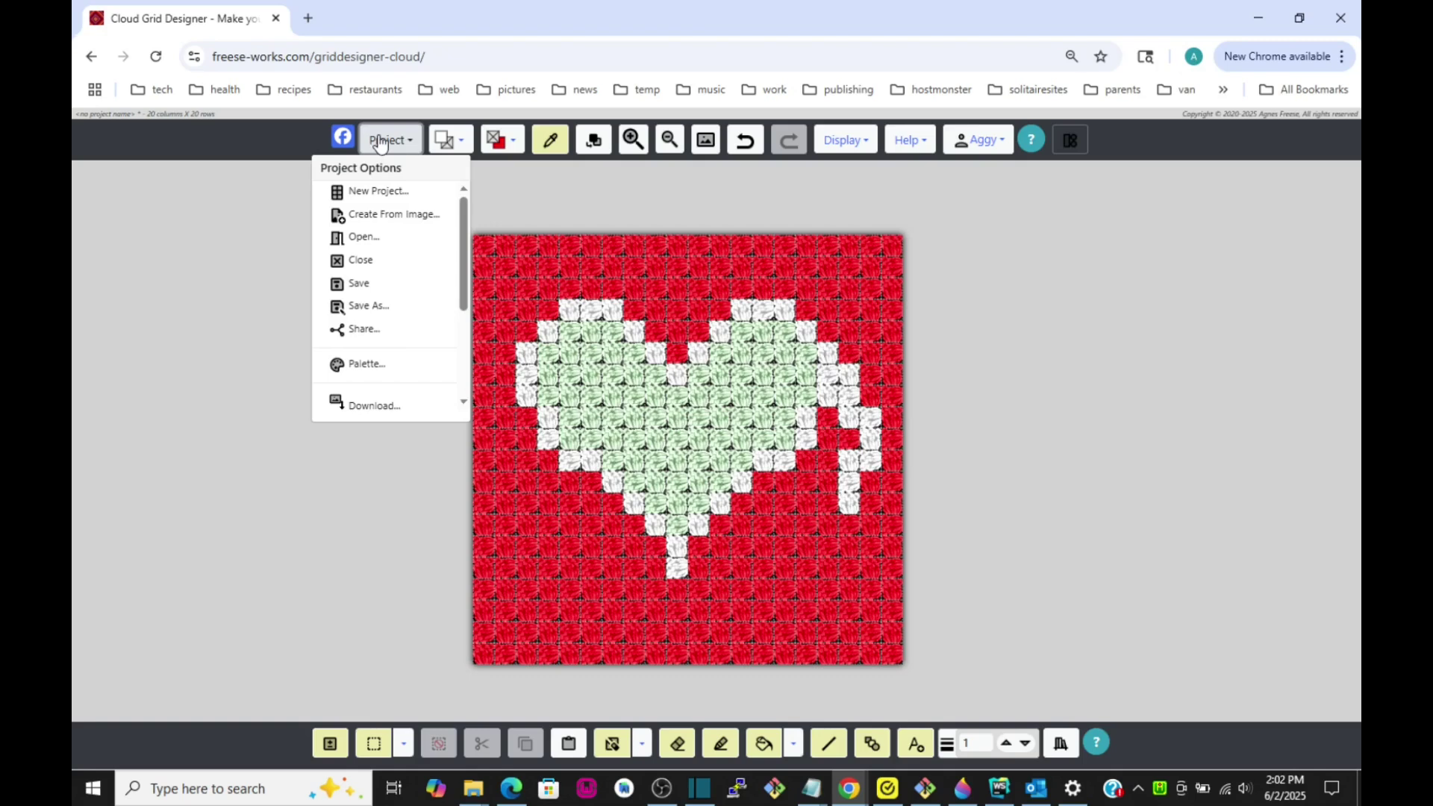
left_click(358, 240)
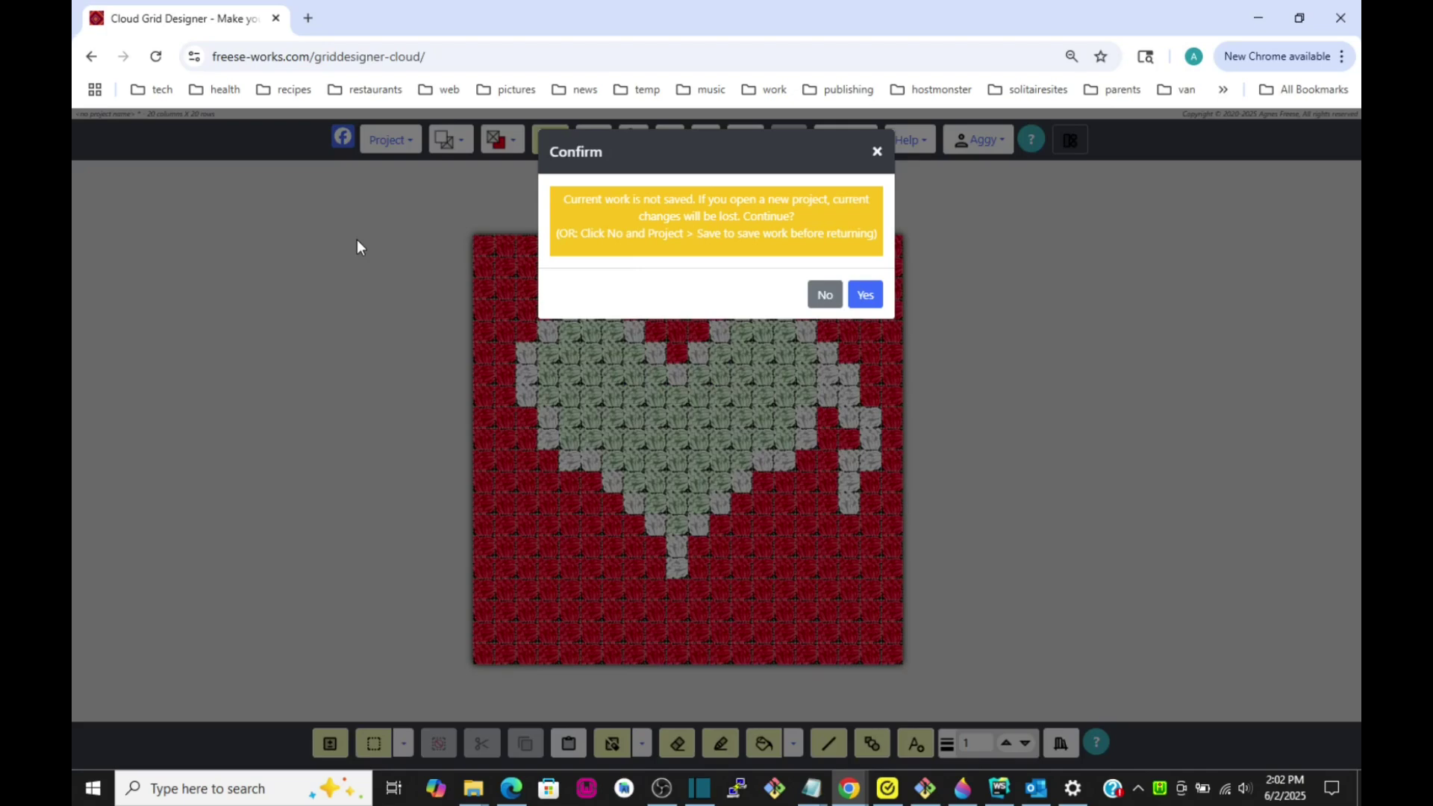
left_click(866, 293)
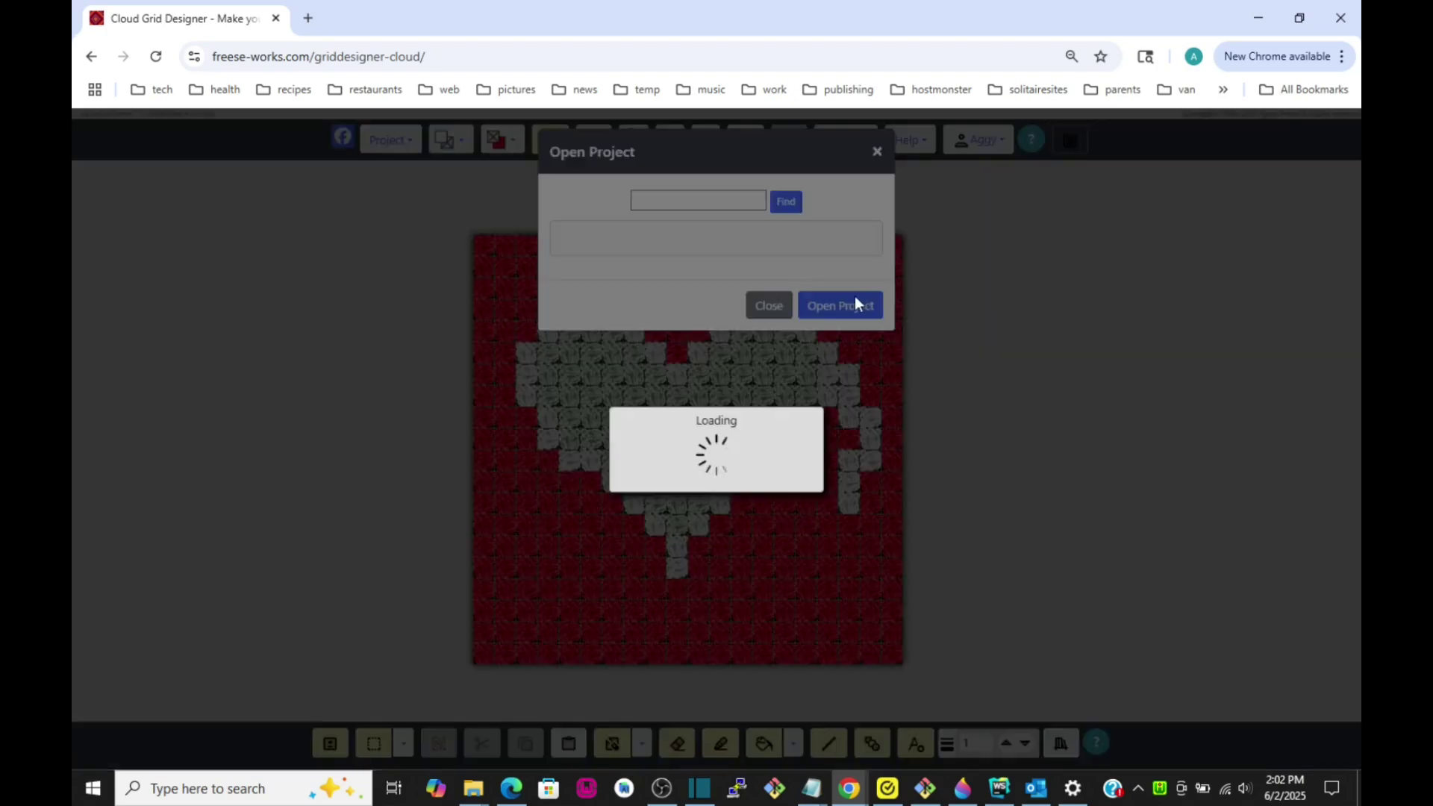
scroll(828, 301, "down", 8)
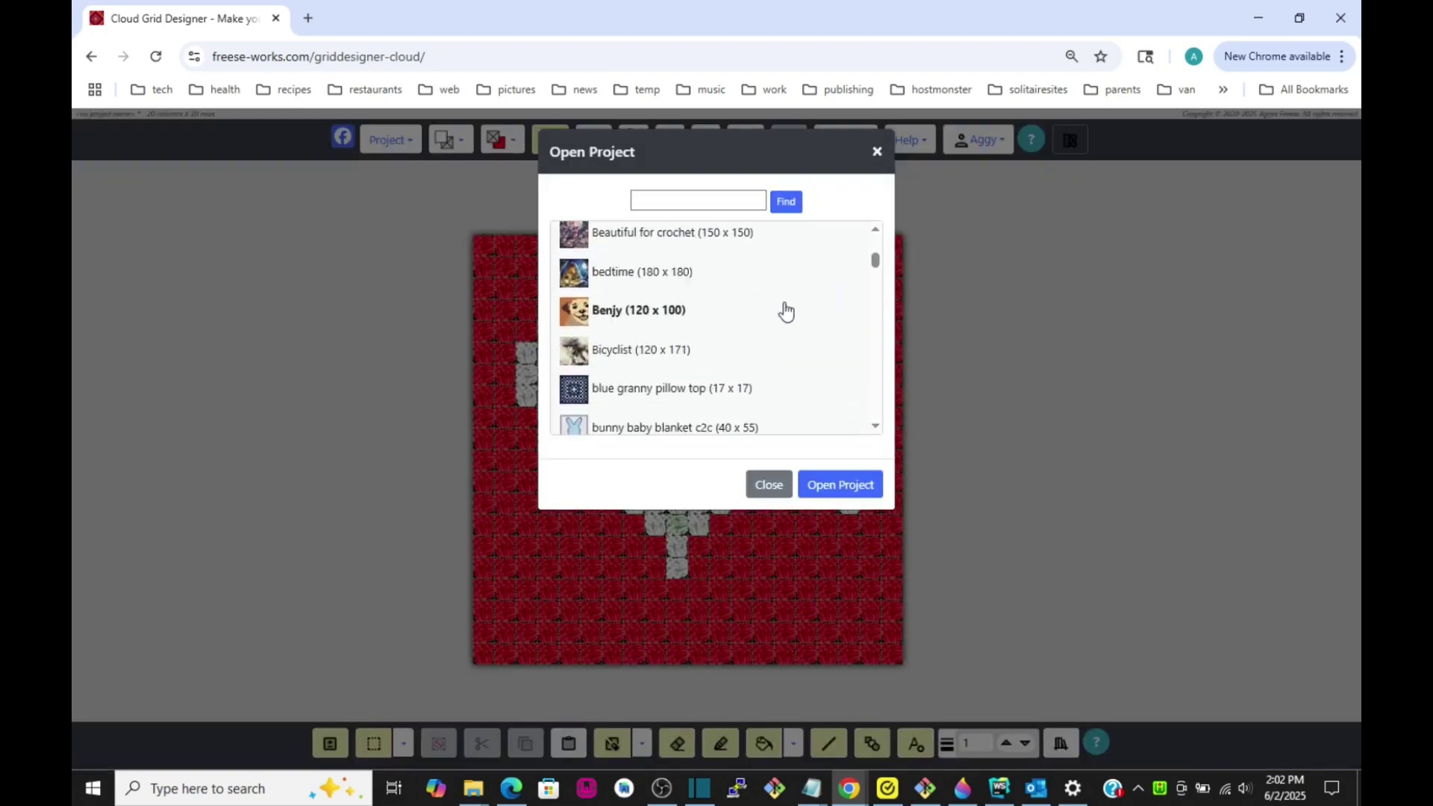
left_click(651, 257)
left_click(850, 483)
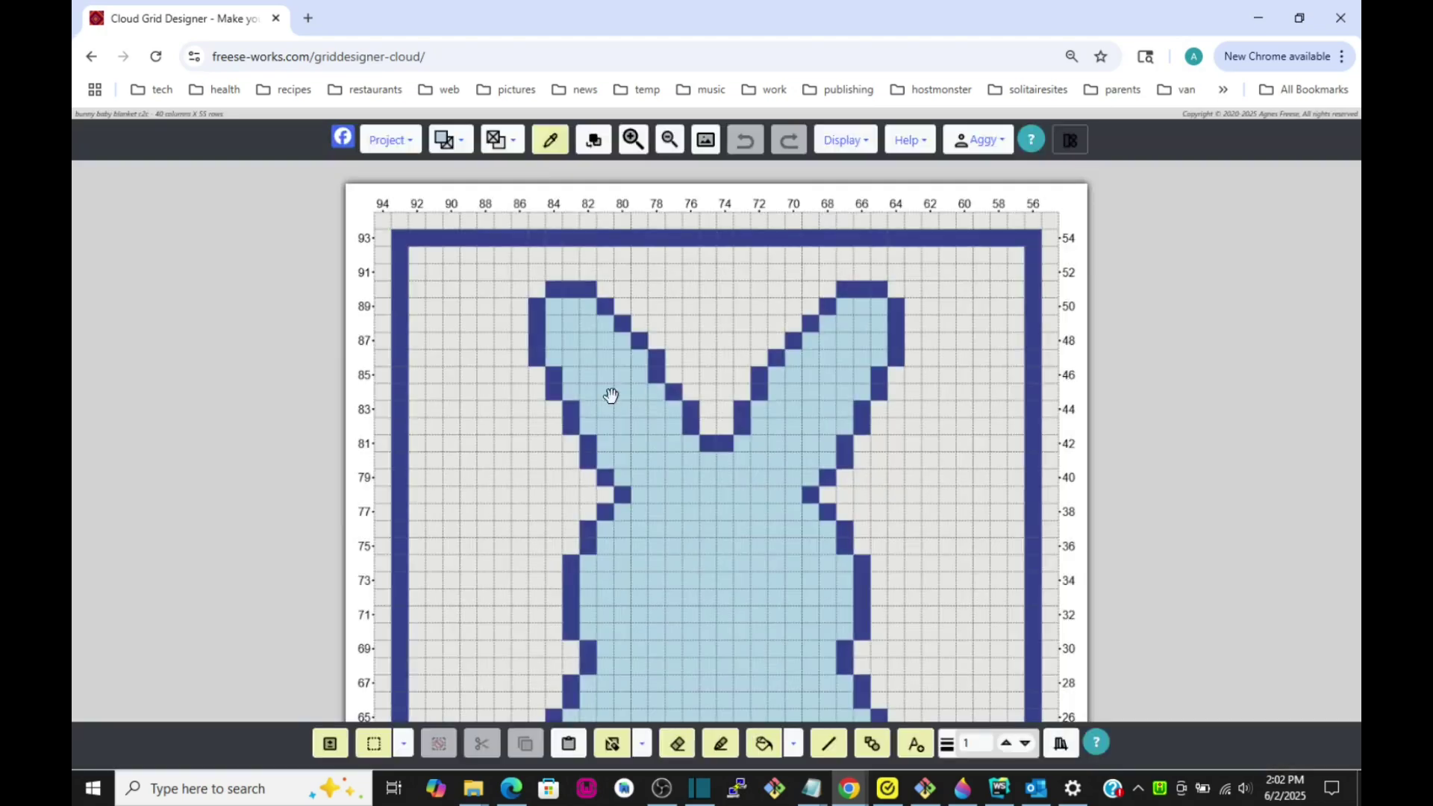
Review the bunny blanket's project information, including its project type, and close it
left_click(168, 112)
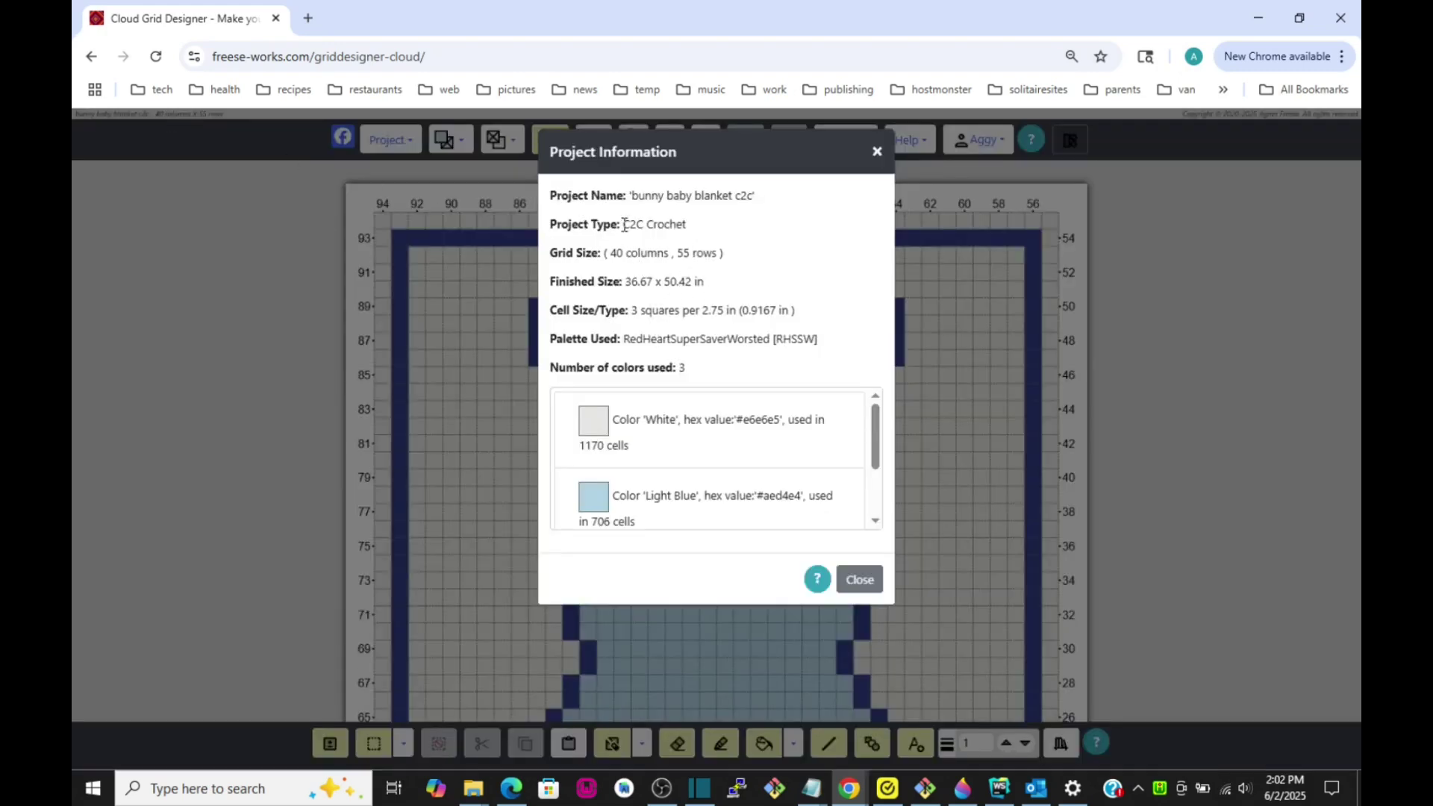
left_click(877, 152)
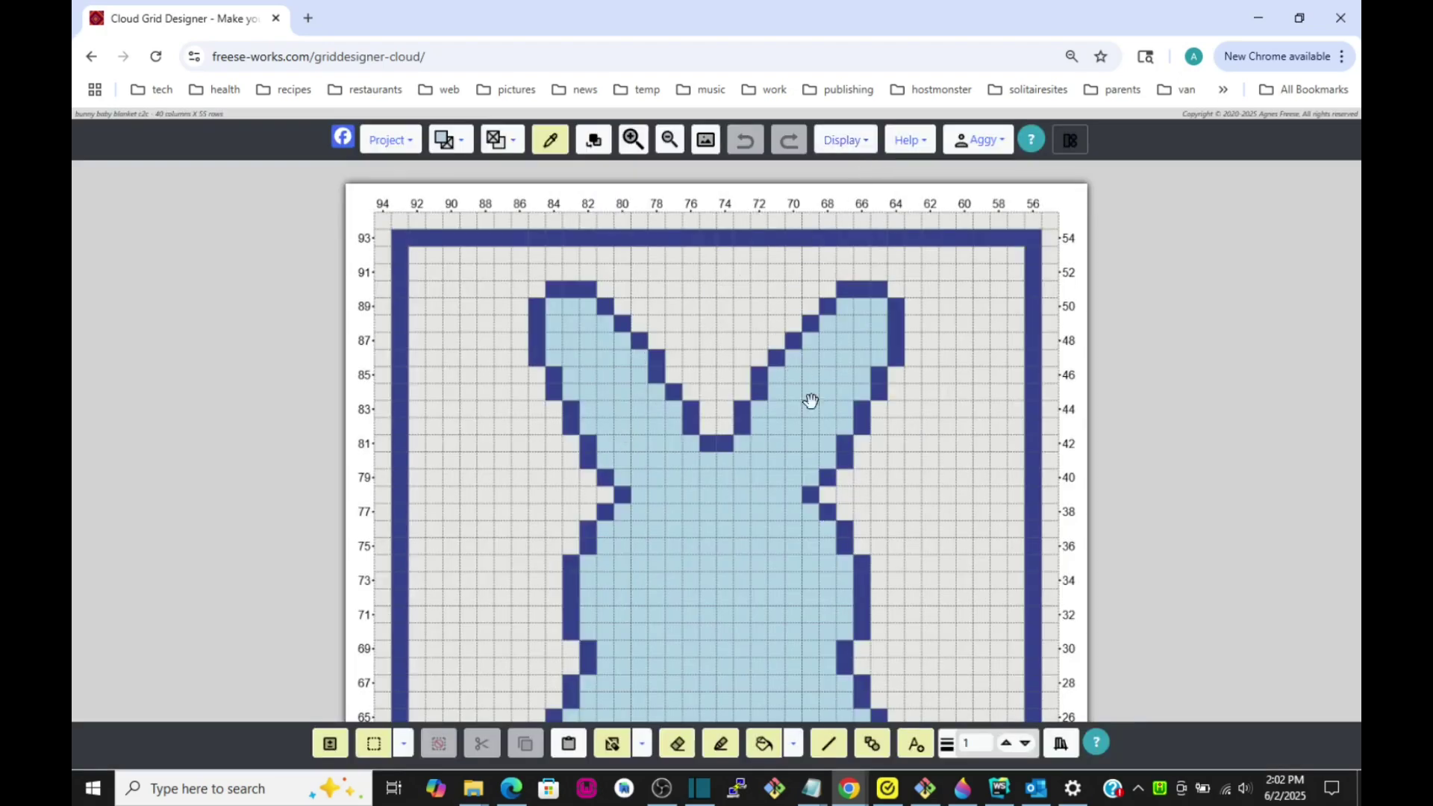
Turn on the stitch texture for the bunny blanket using the Corner-2-Corner Crochet texture type
left_click(841, 147)
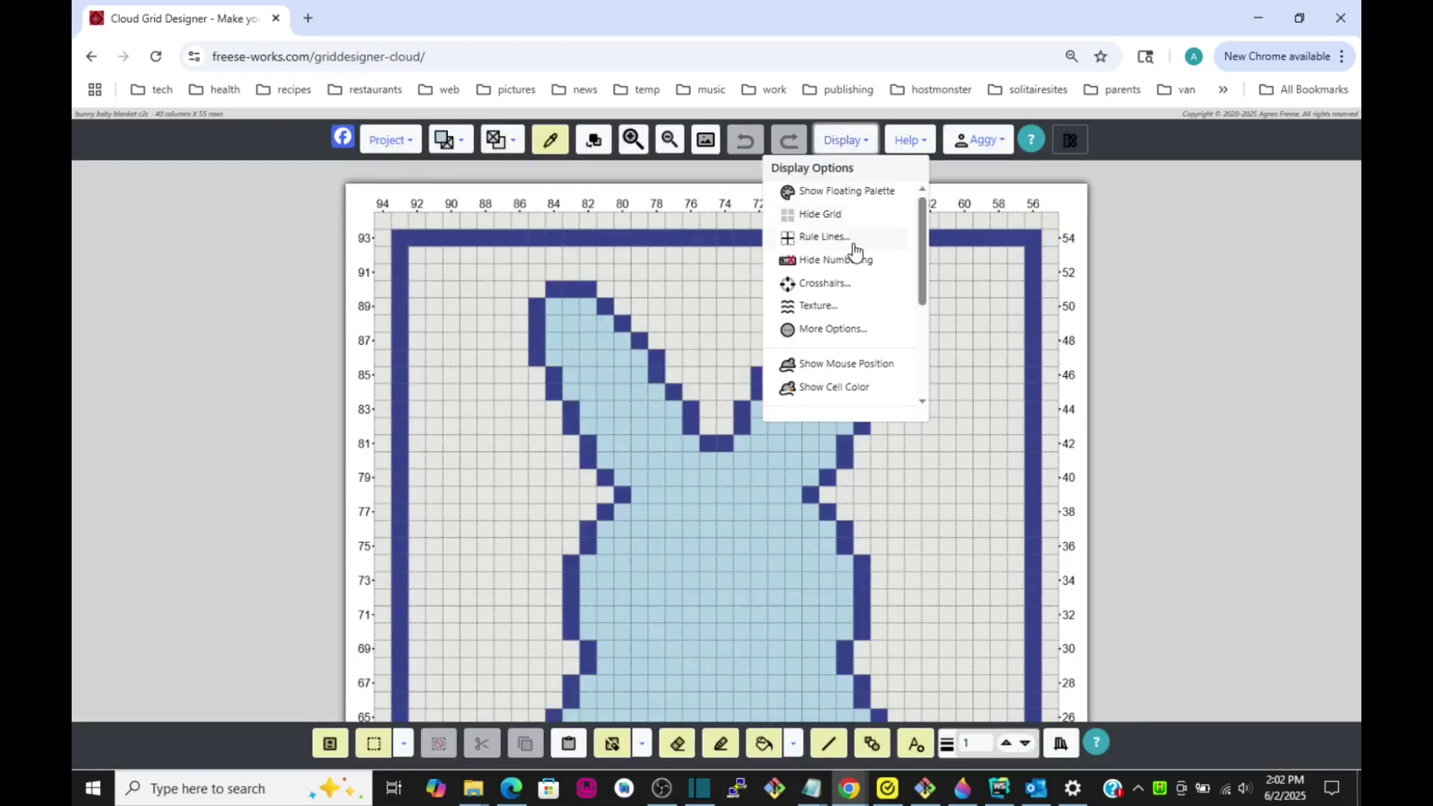
left_click(818, 307)
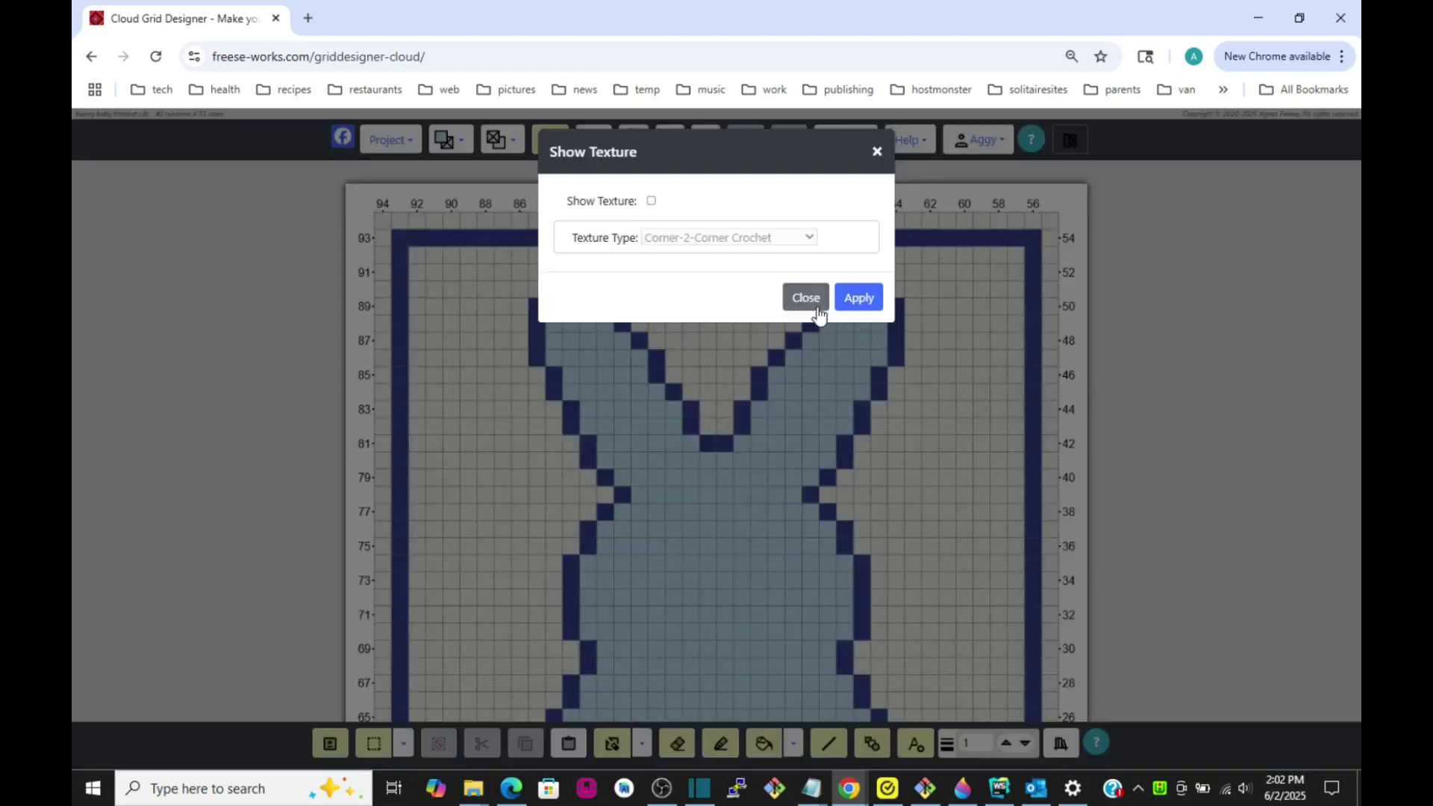
left_click(650, 200)
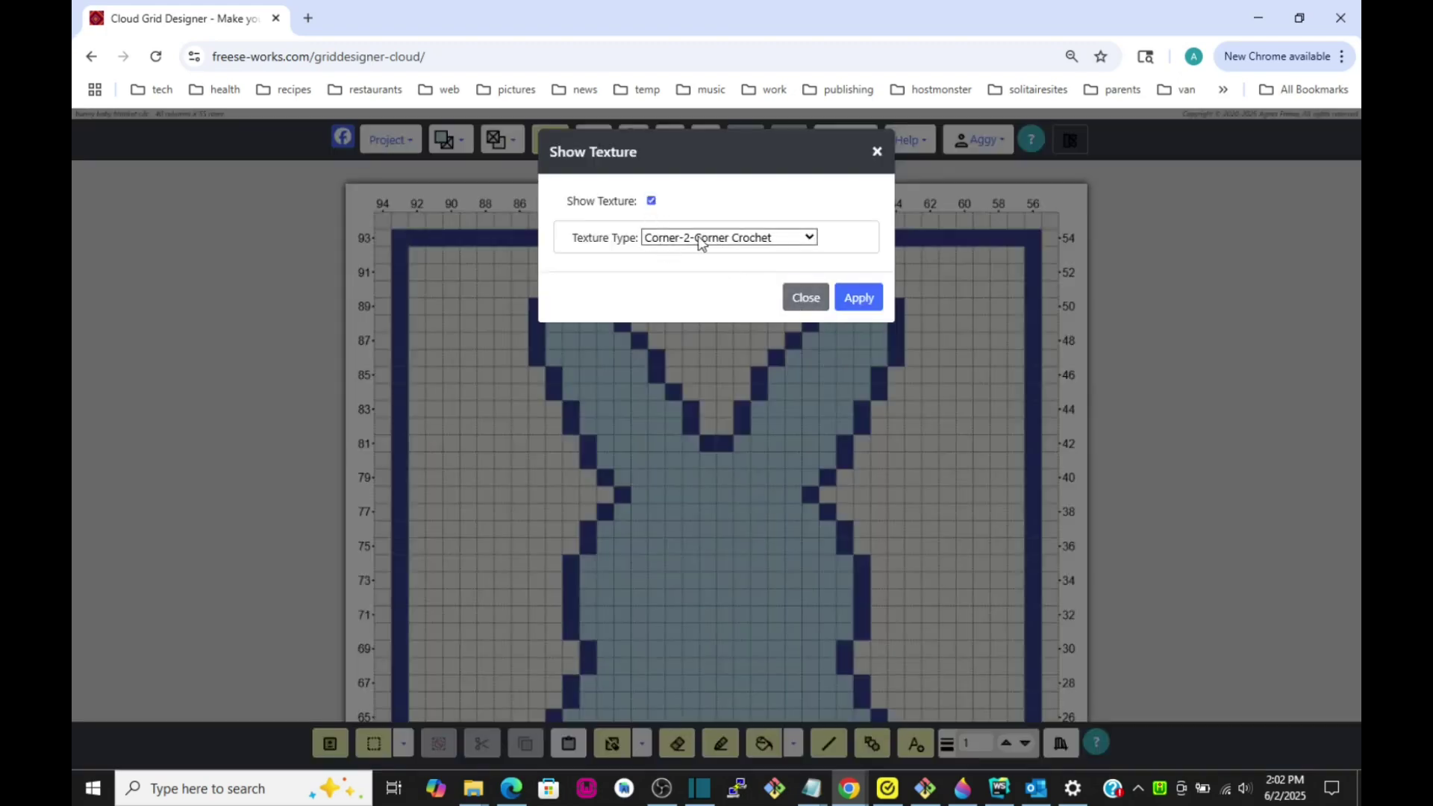
left_click(789, 238)
left_click(789, 239)
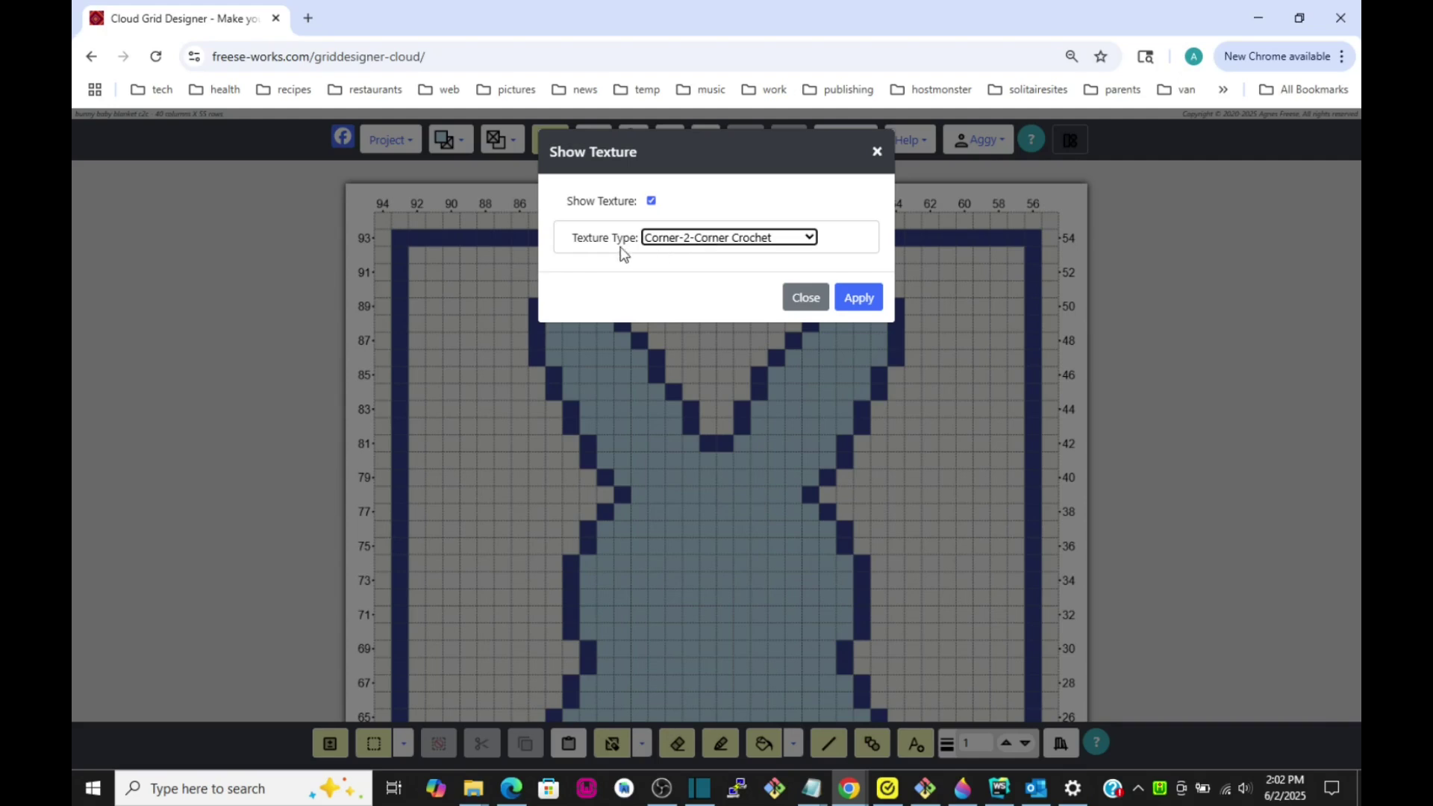
left_click(859, 299)
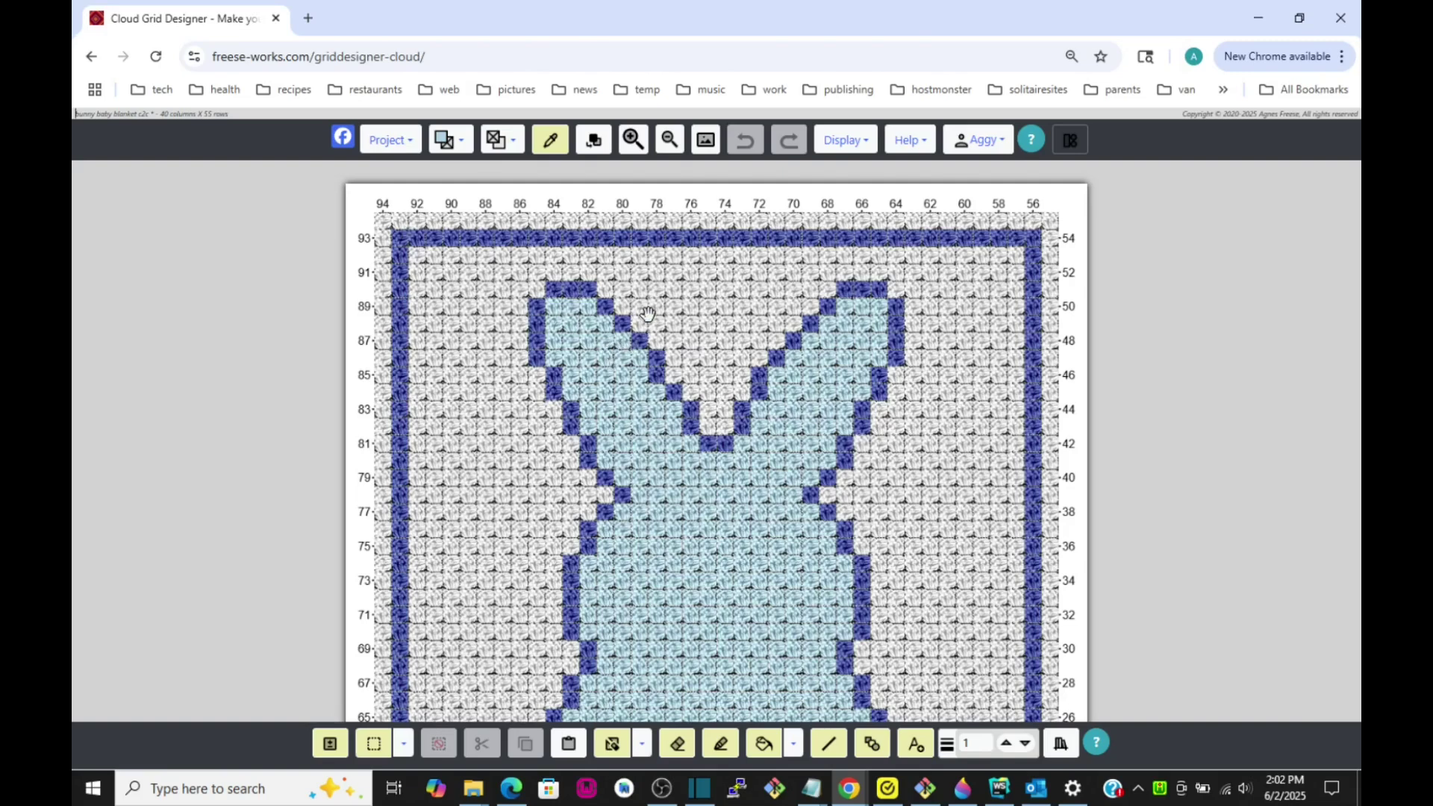
Start a new project, discarding the unsaved changes, with project type Cross Stitch and the Cross Stitch texture enabled
left_click(388, 140)
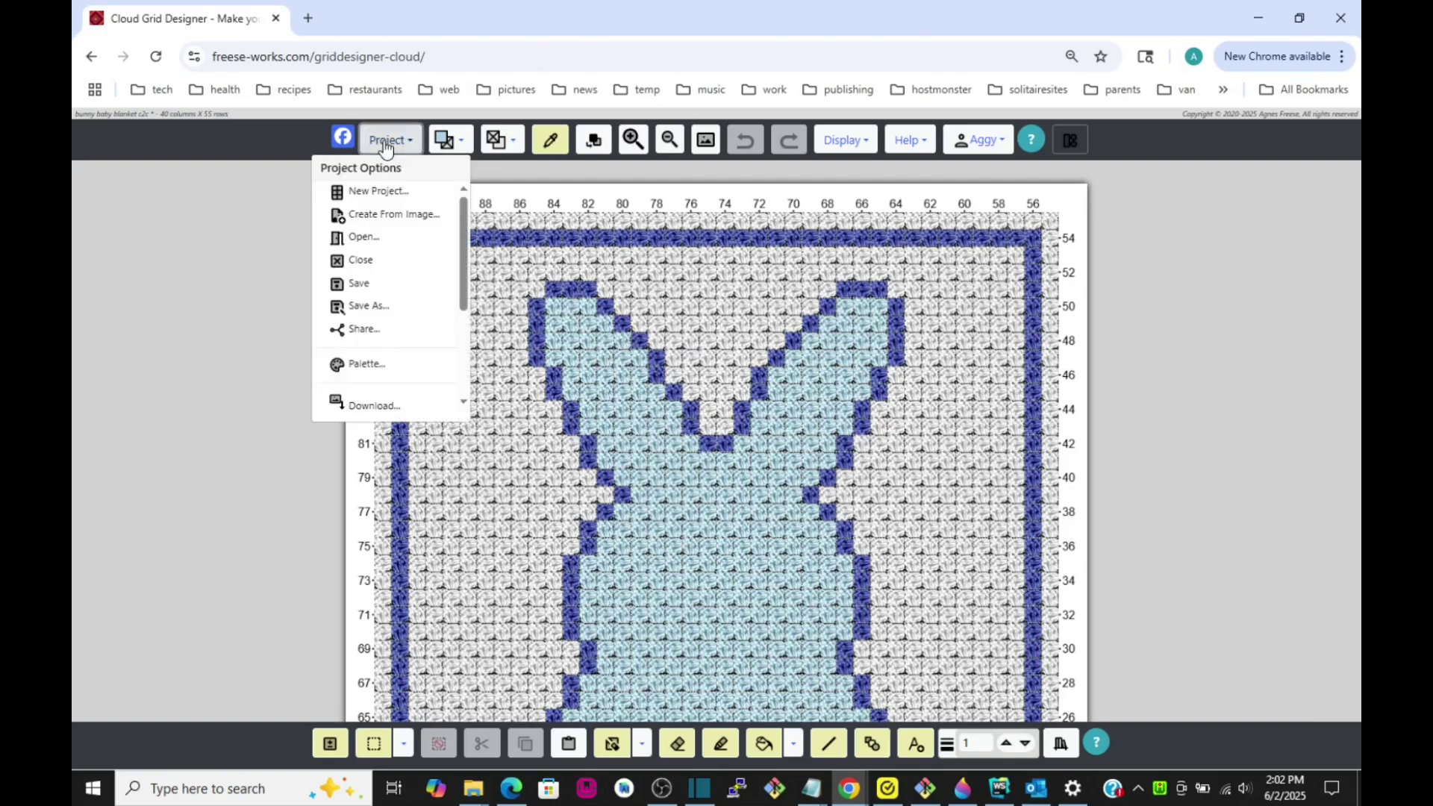
left_click(370, 196)
left_click(860, 293)
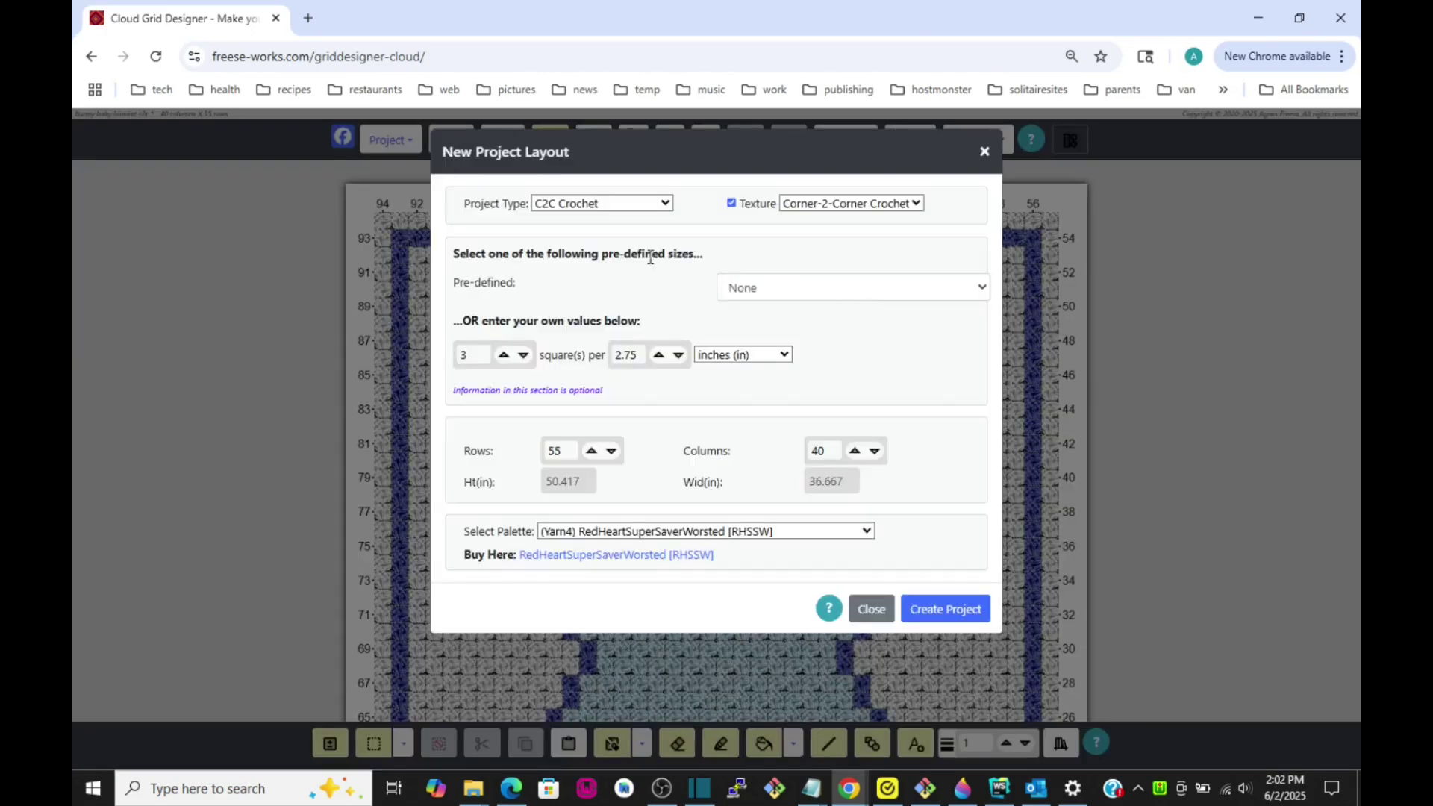
left_click(667, 216)
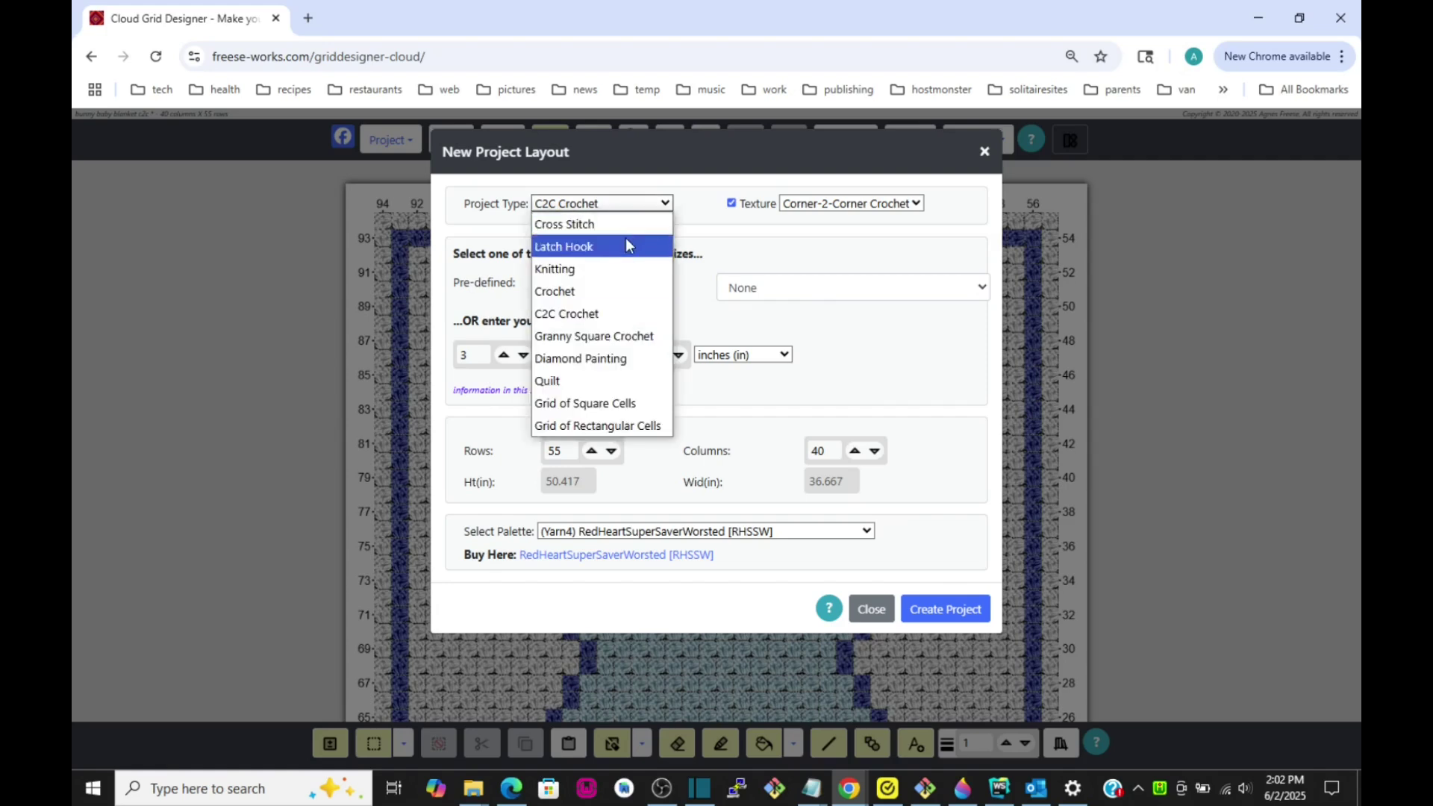
left_click(624, 217)
left_click(732, 203)
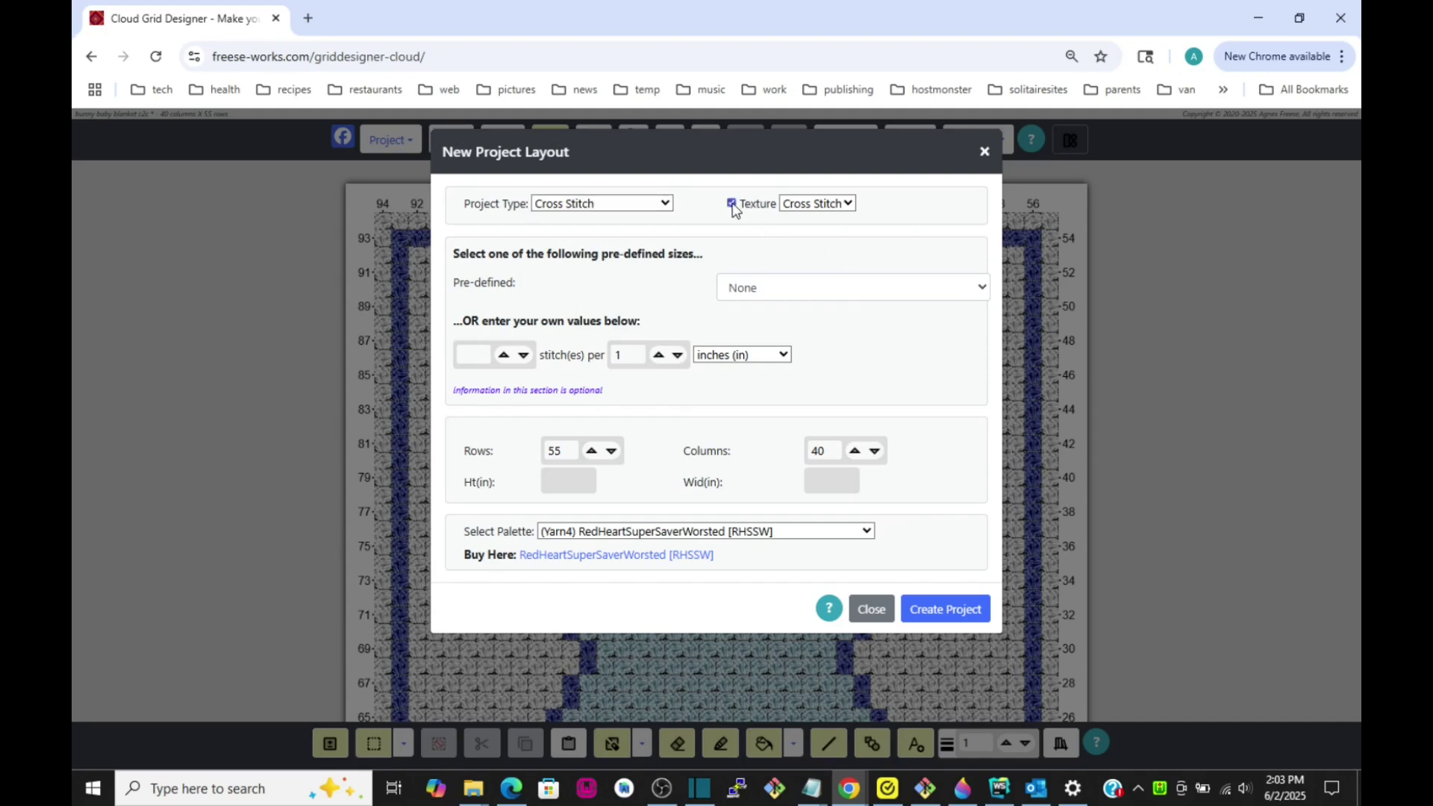
left_click(815, 204)
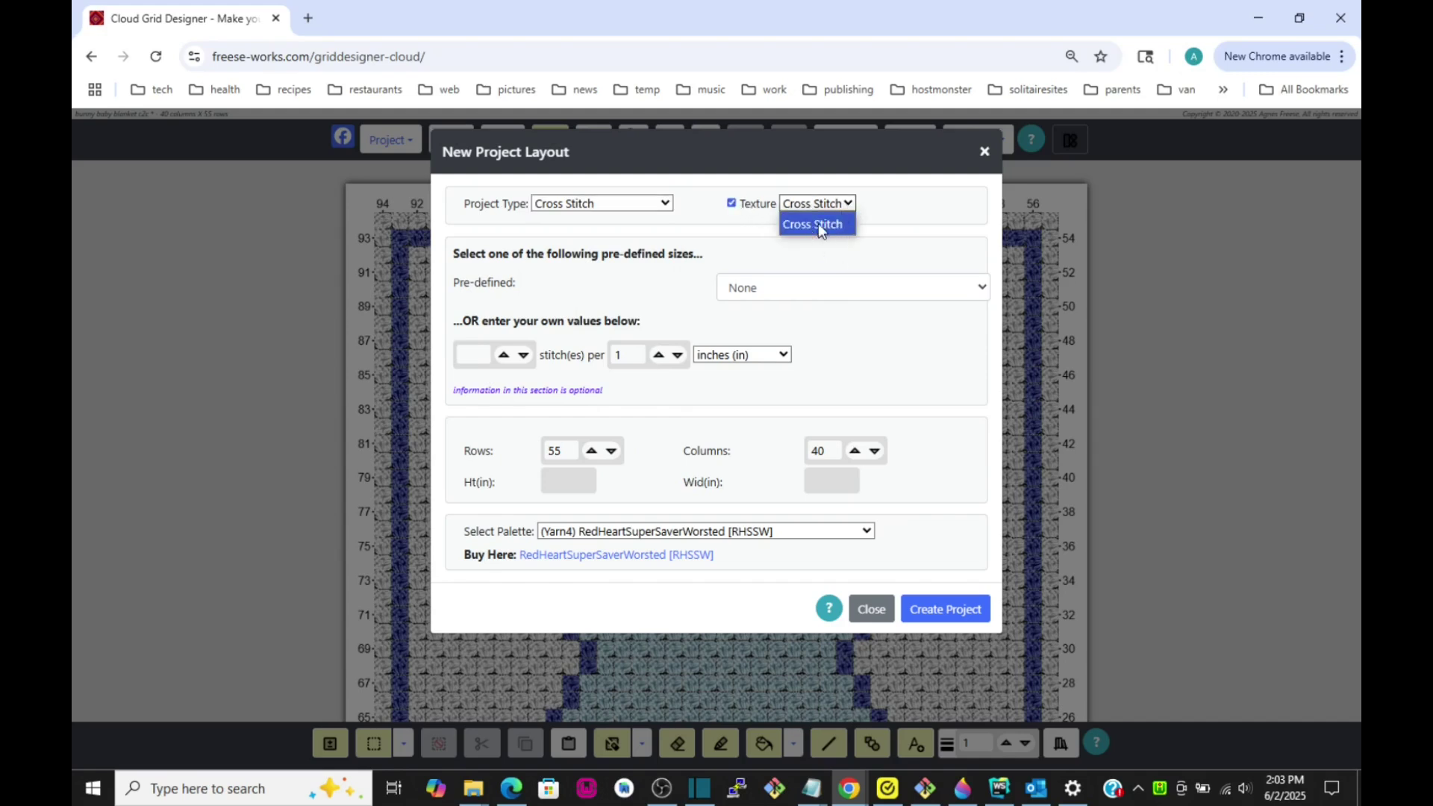
left_click(814, 224)
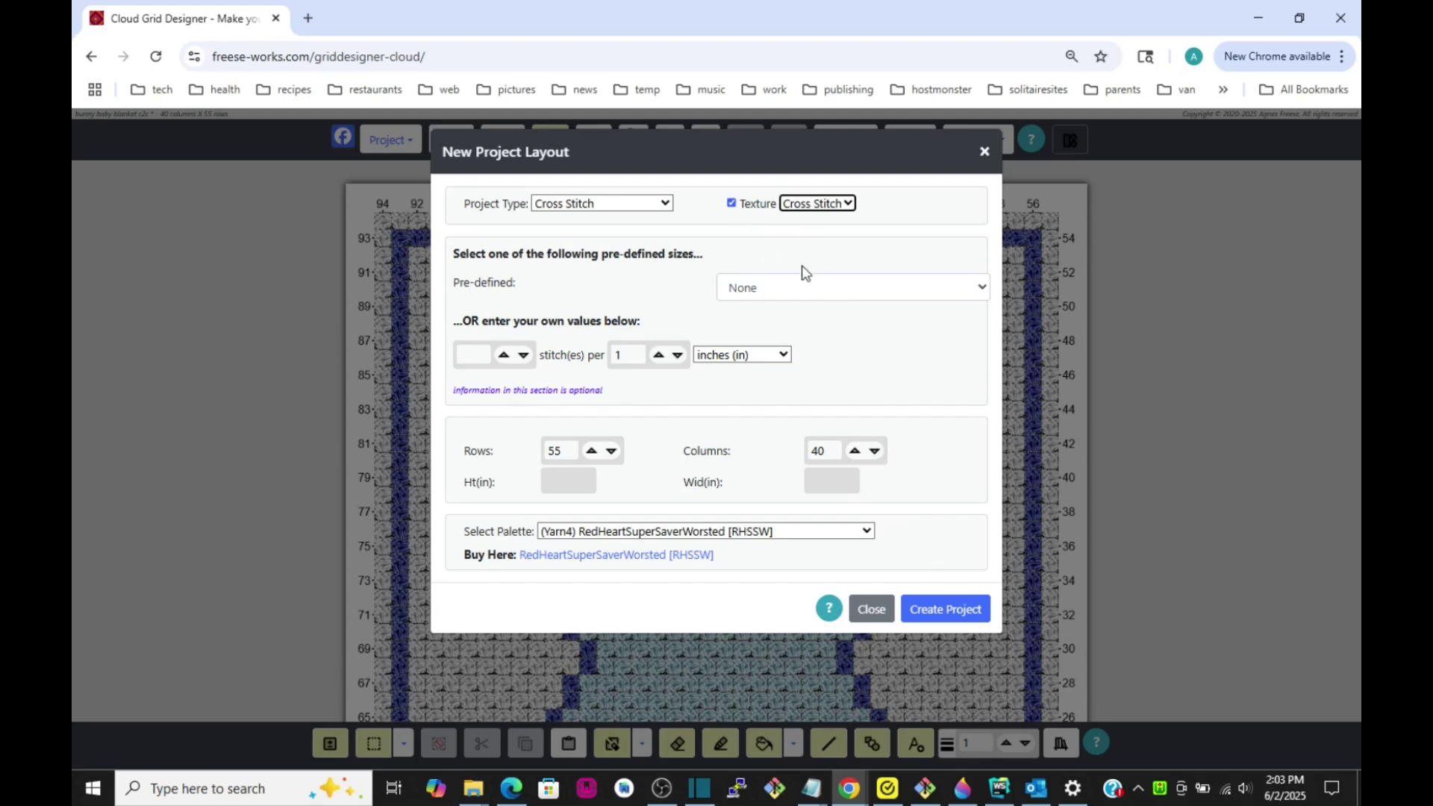
Create the project with the CrossStitch, 14 count size and the DMC Embroidery Floss palette, and skip saving it
left_click(840, 291)
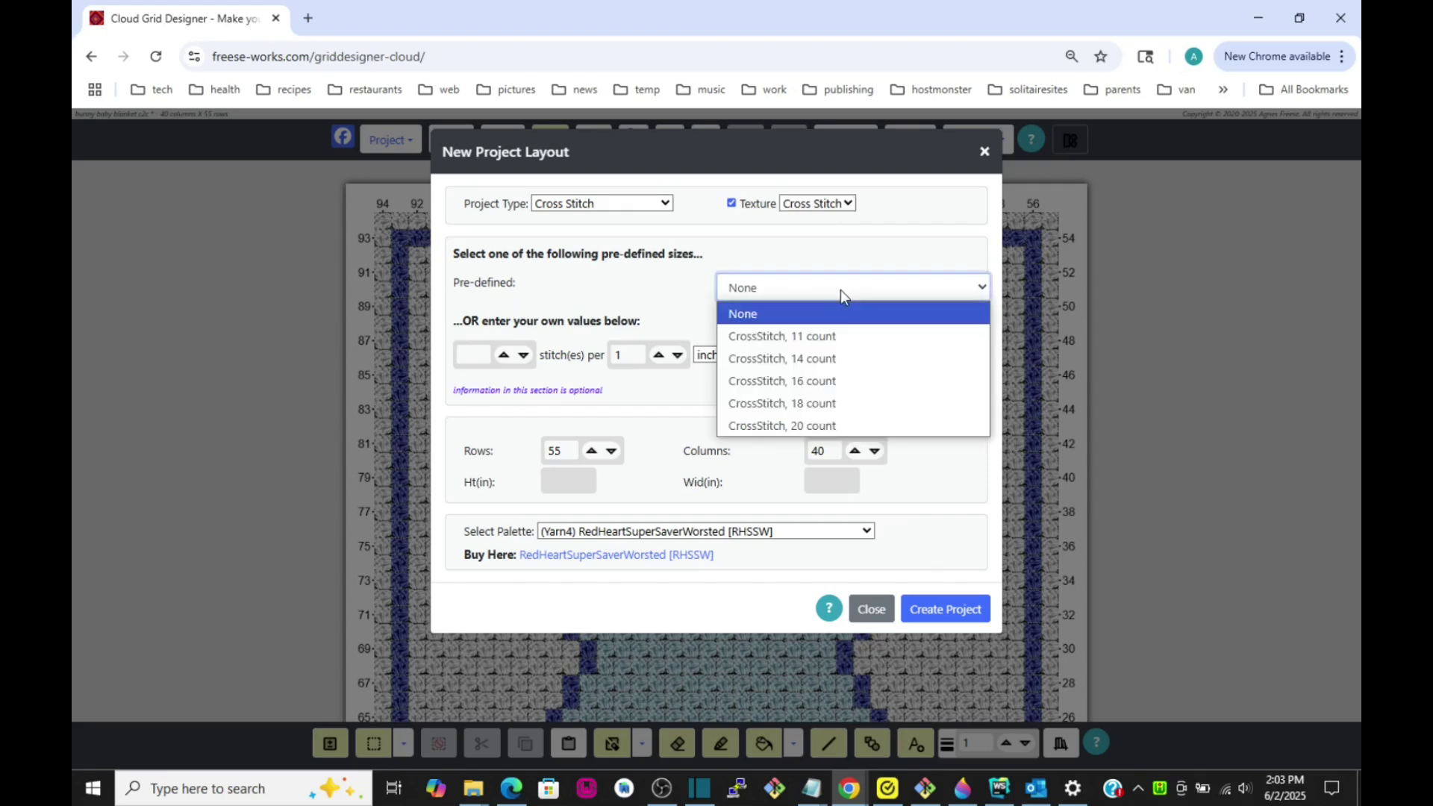
left_click(841, 358)
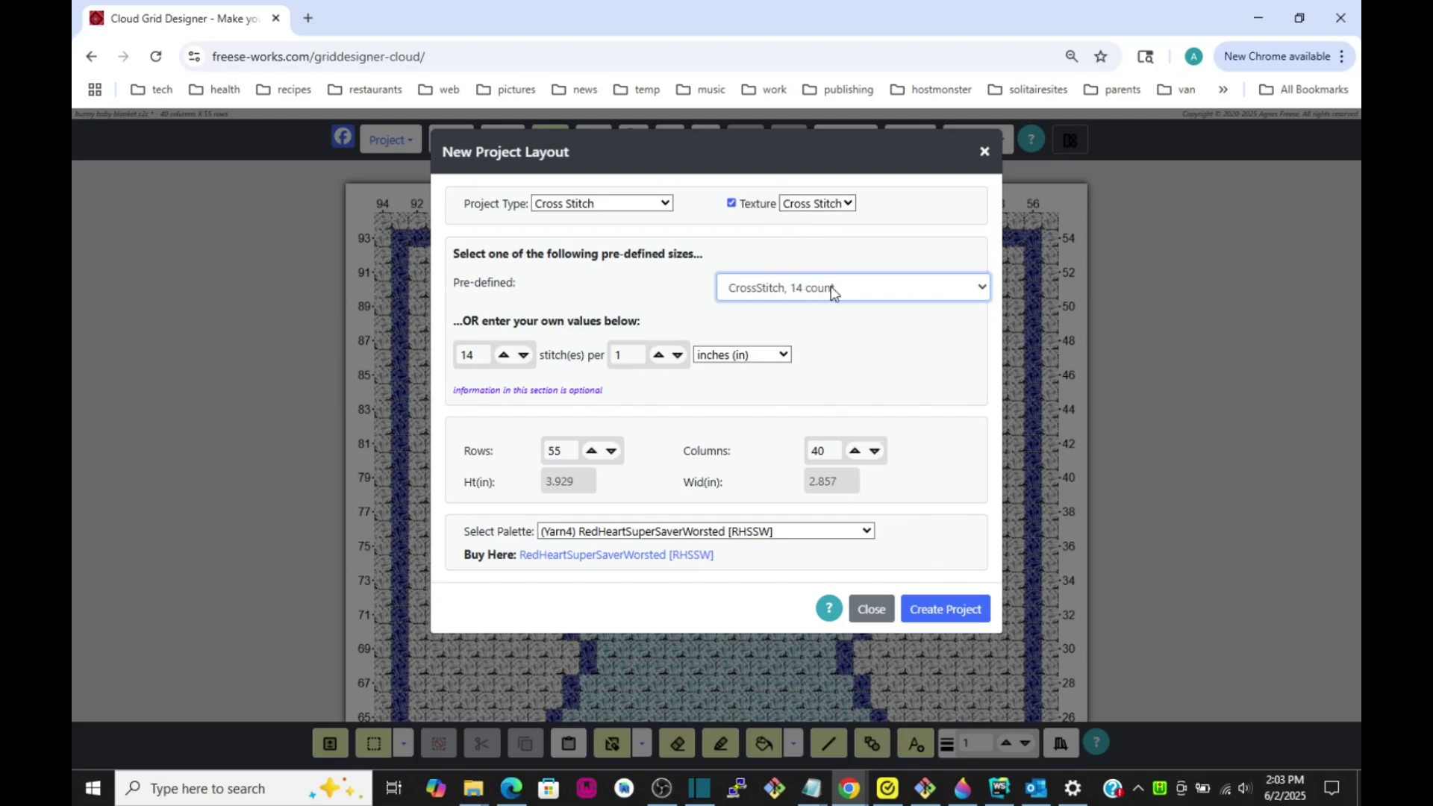
left_click(620, 534)
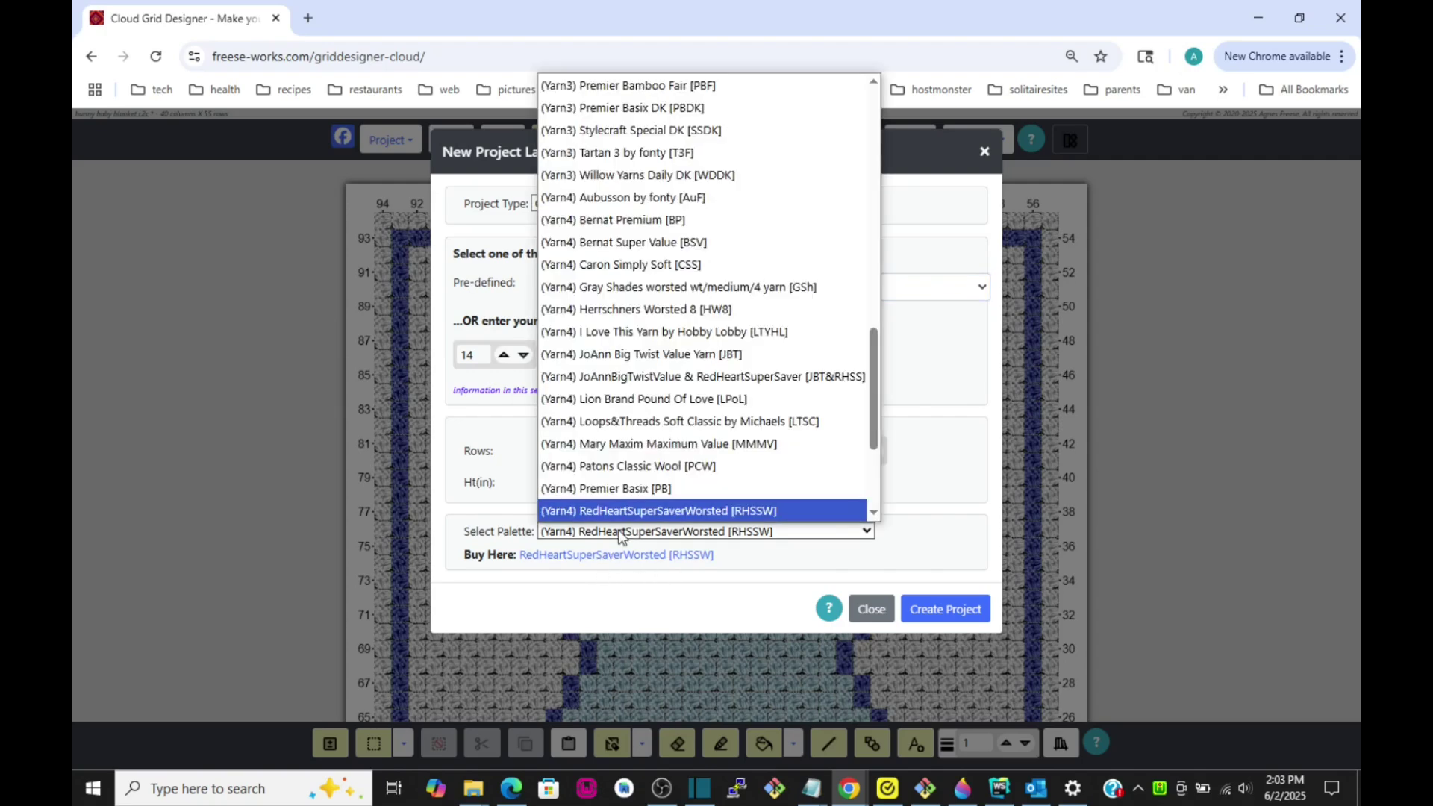
scroll(645, 247, "up", 10)
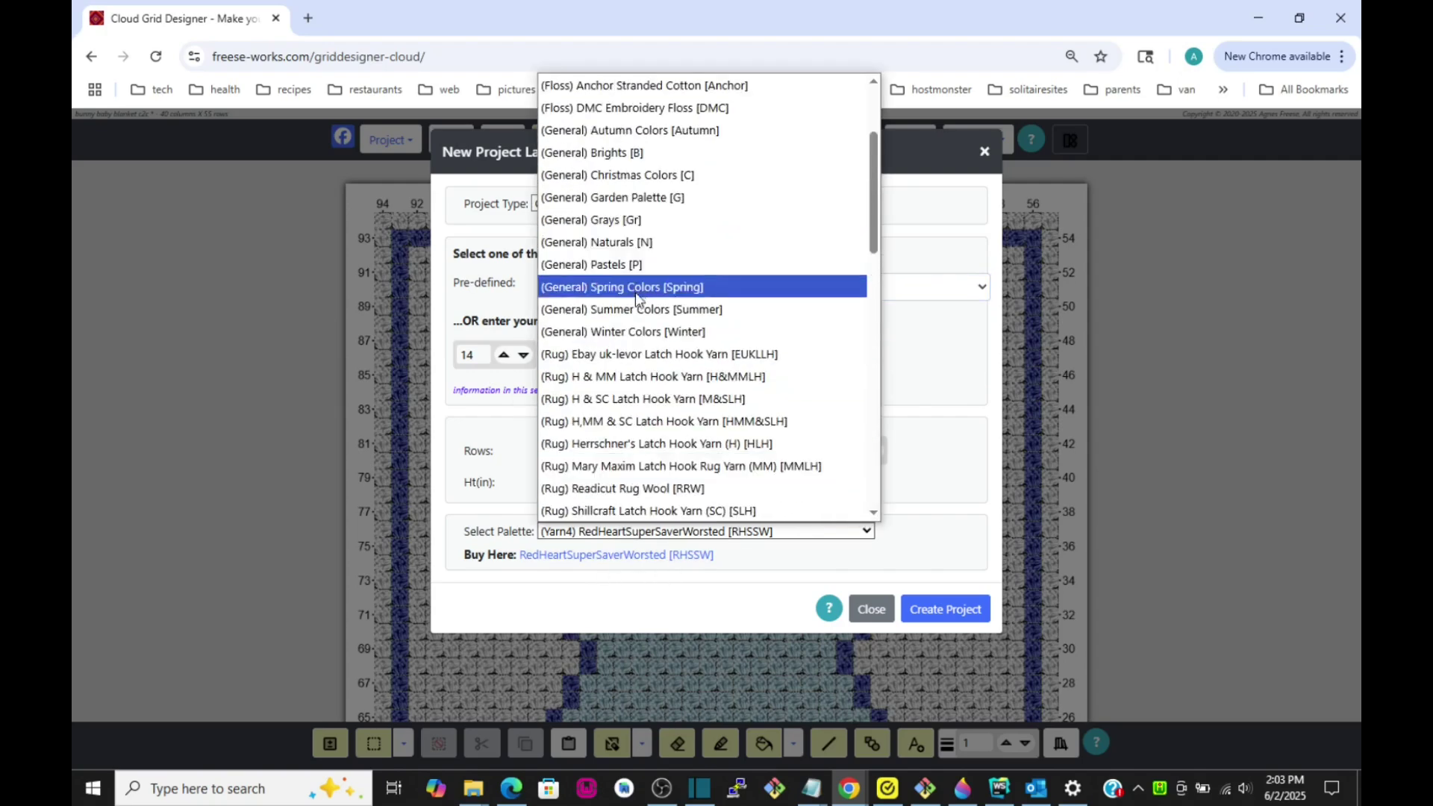
scroll(635, 298, "up", 3)
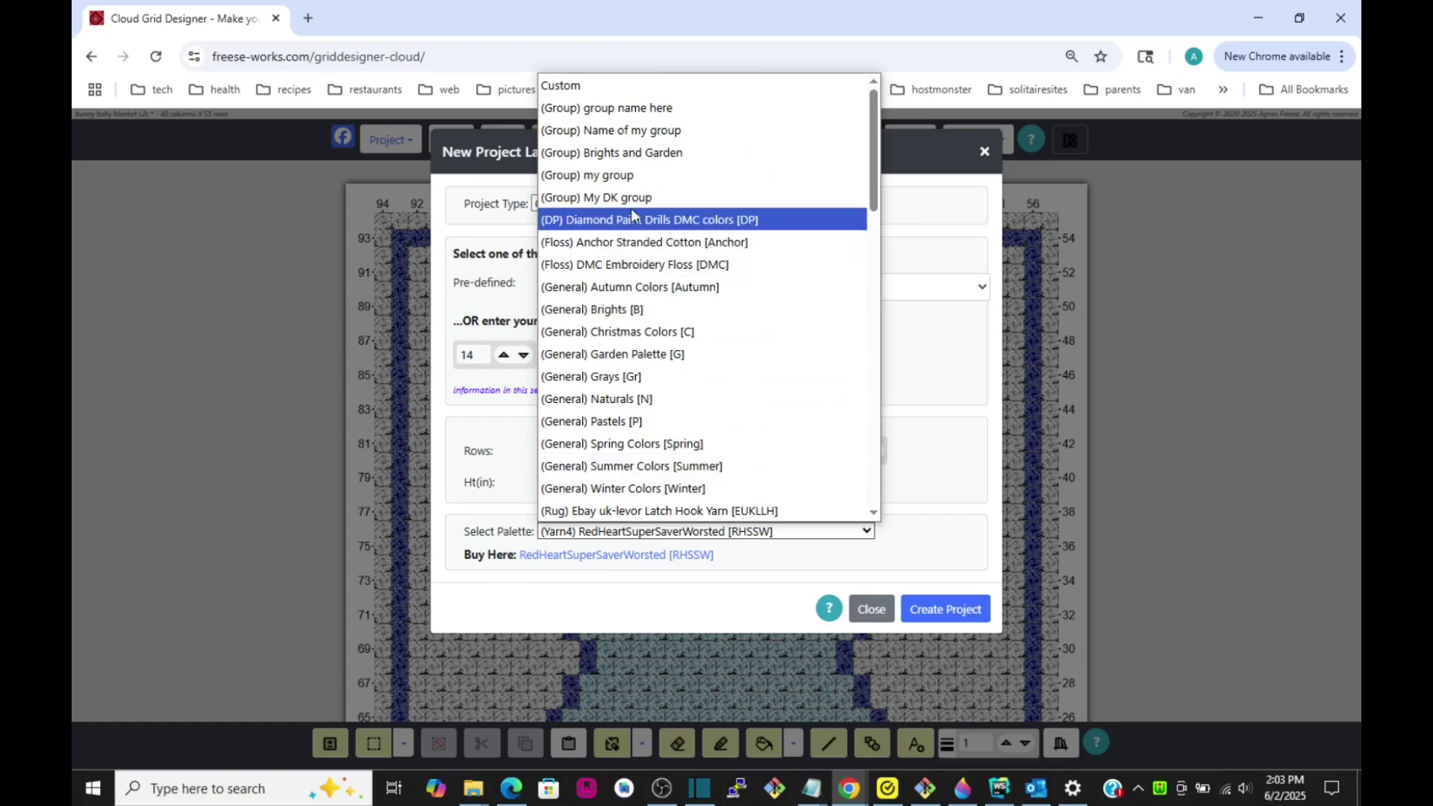
left_click(635, 272)
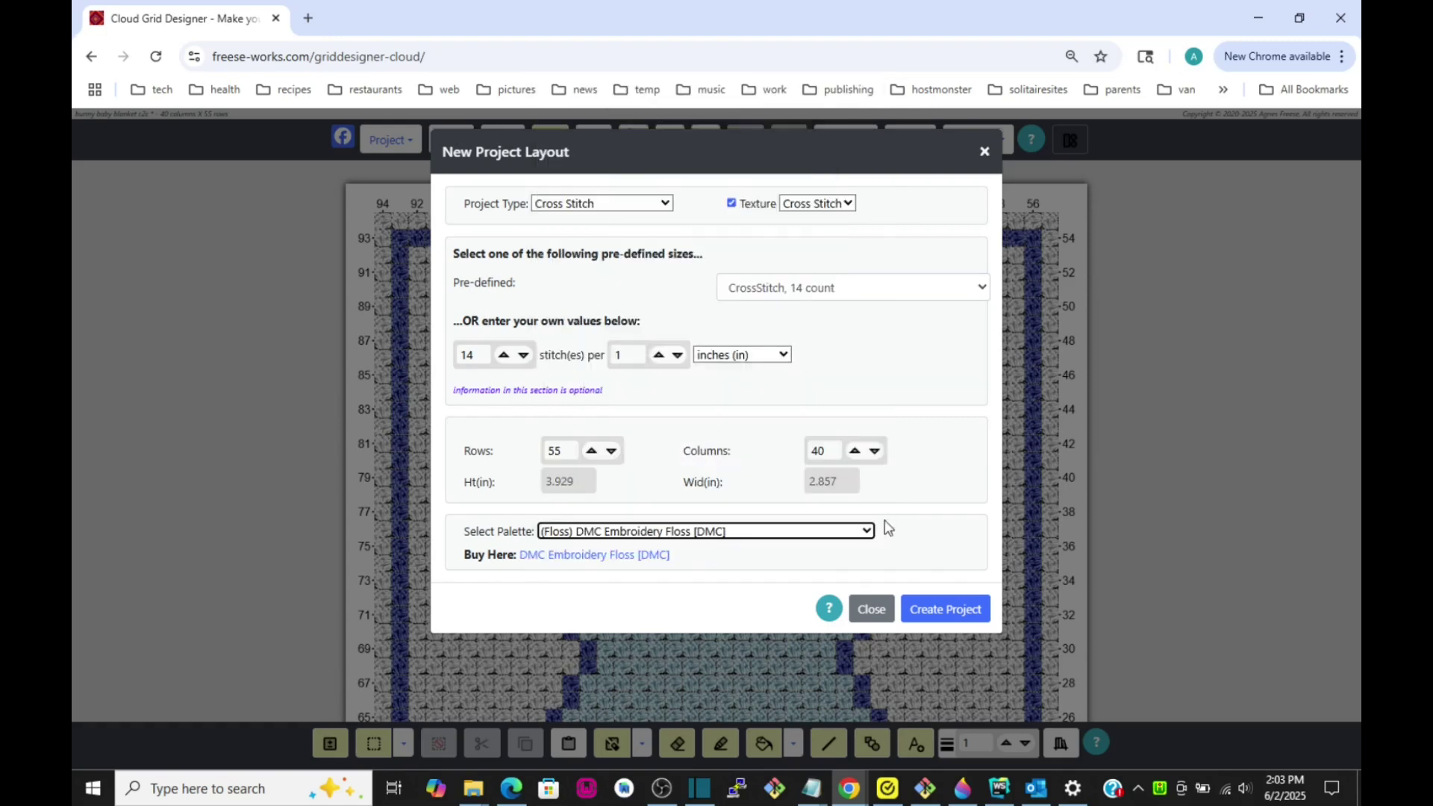
left_click(934, 606)
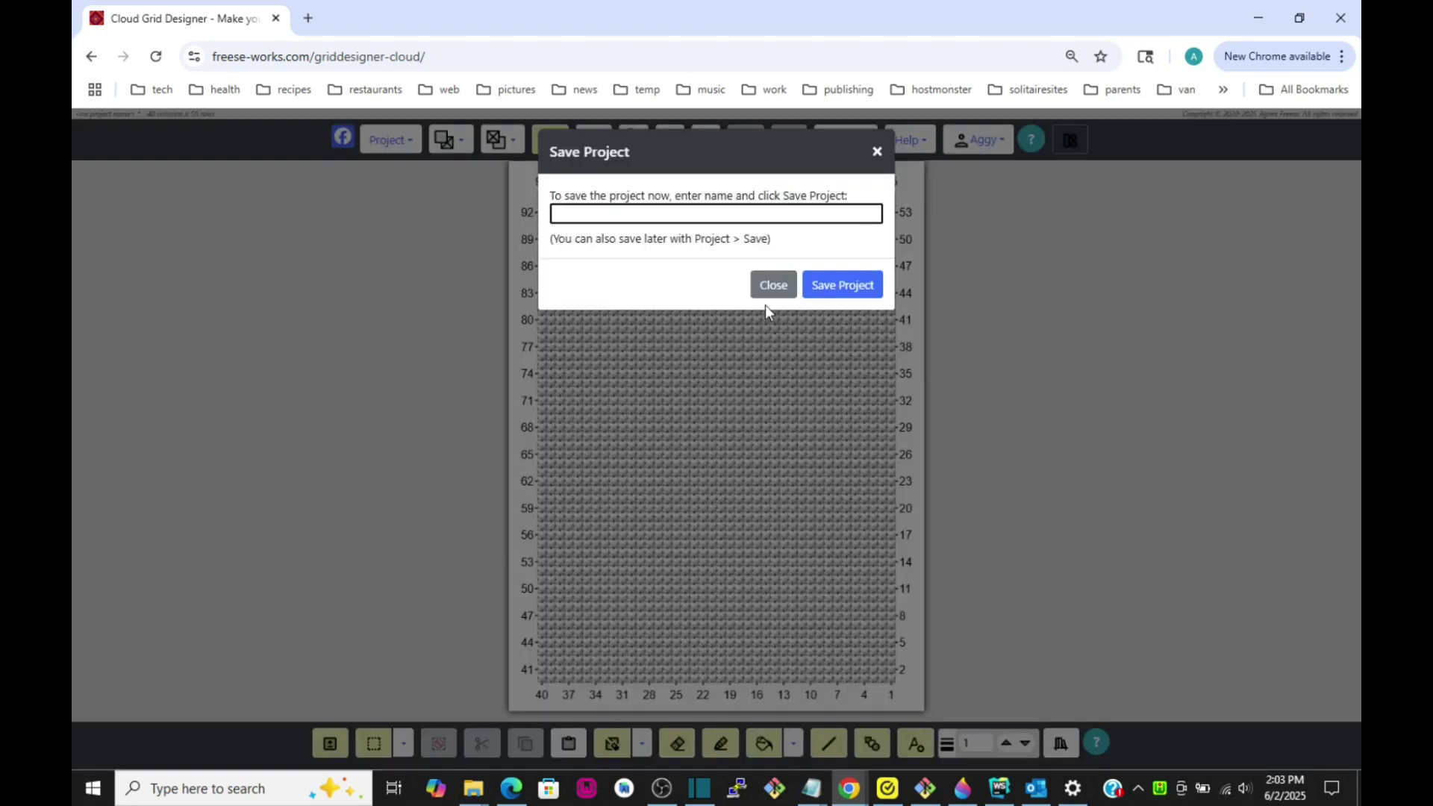
left_click(765, 288)
Draw two crossing straight red lines, about 30 and 28 cells wide, in the upper half of the cross-stitch grid
left_click(631, 140)
left_click(632, 140)
left_click_drag(650, 212, 702, 451)
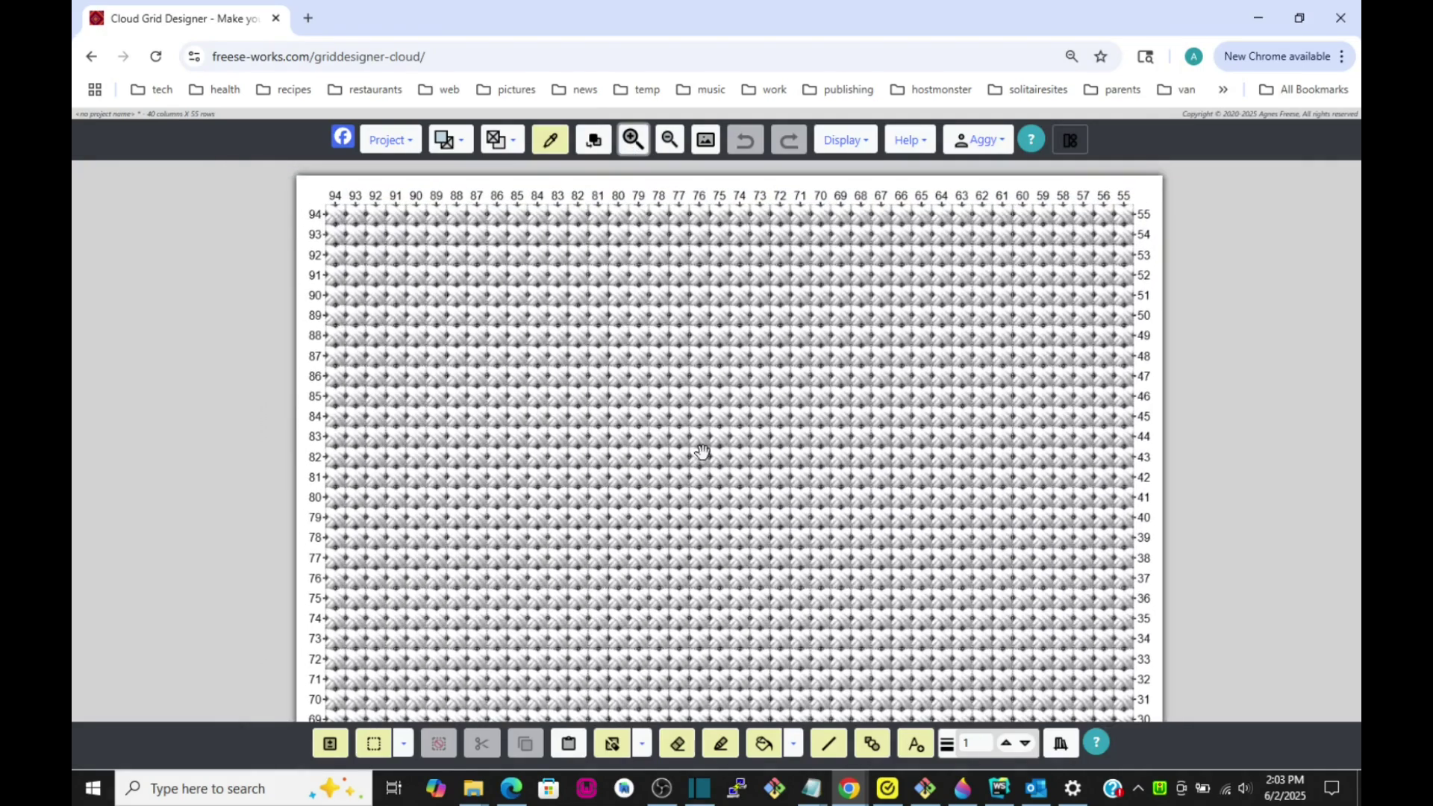
left_click(829, 747)
left_click(471, 141)
scroll(444, 287, "down", 5)
scroll(441, 306, "down", 3)
left_click(437, 276)
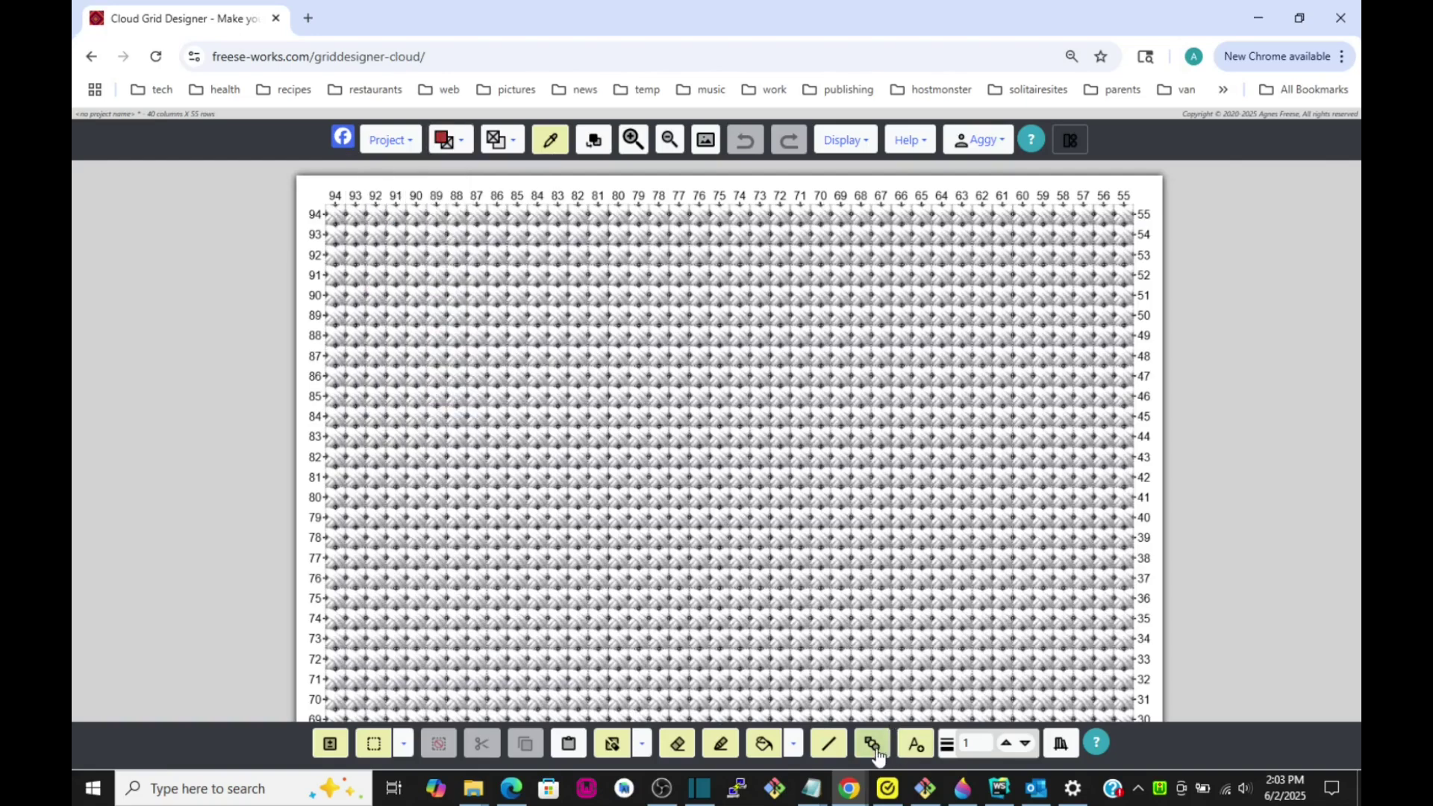
left_click(828, 743)
mouse_move(416, 598)
left_mouse_down()
mouse_move(485, 556)
mouse_move(896, 482)
mouse_move(1000, 497)
left_mouse_up()
left_click_drag(425, 375, 962, 638)
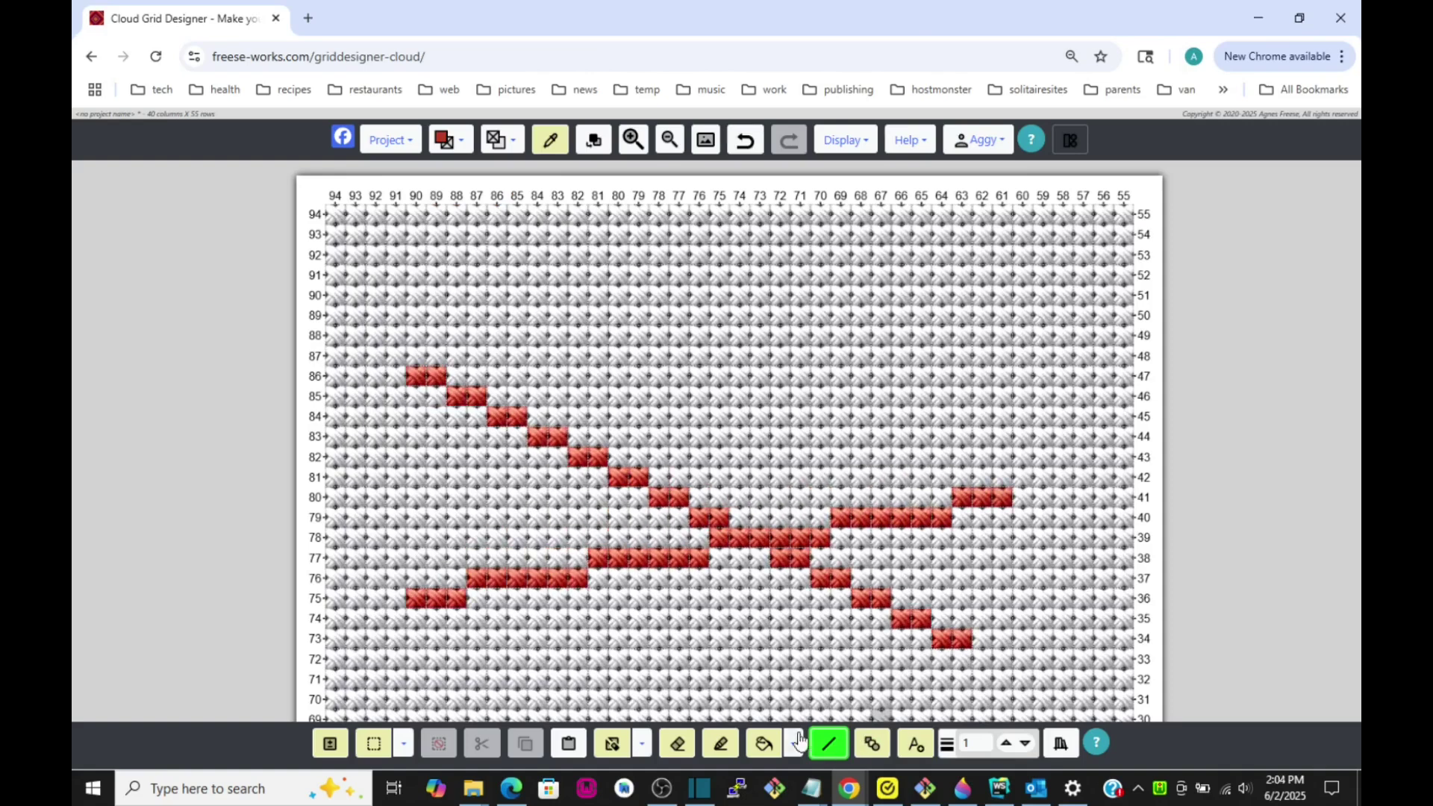
Draw a curved freehand red stroke across the two lines, then erase its upper arc and part of the adjoining line
left_click(721, 743)
mouse_move(598, 678)
left_mouse_down()
mouse_move(633, 485)
mouse_move(784, 421)
mouse_move(860, 500)
left_mouse_up()
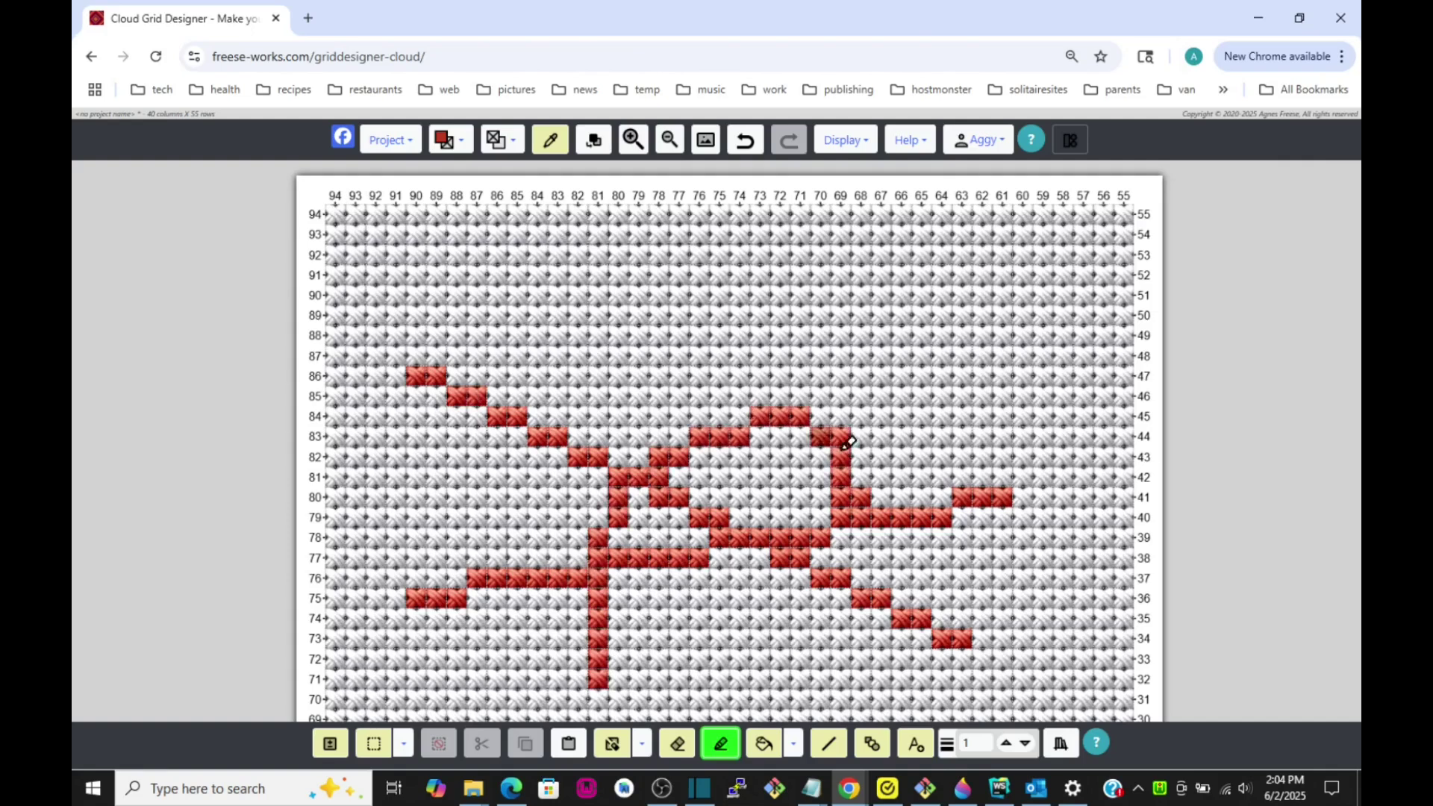
mouse_move(697, 431)
left_mouse_down()
mouse_move(826, 424)
mouse_move(871, 510)
mouse_move(901, 514)
left_mouse_up()
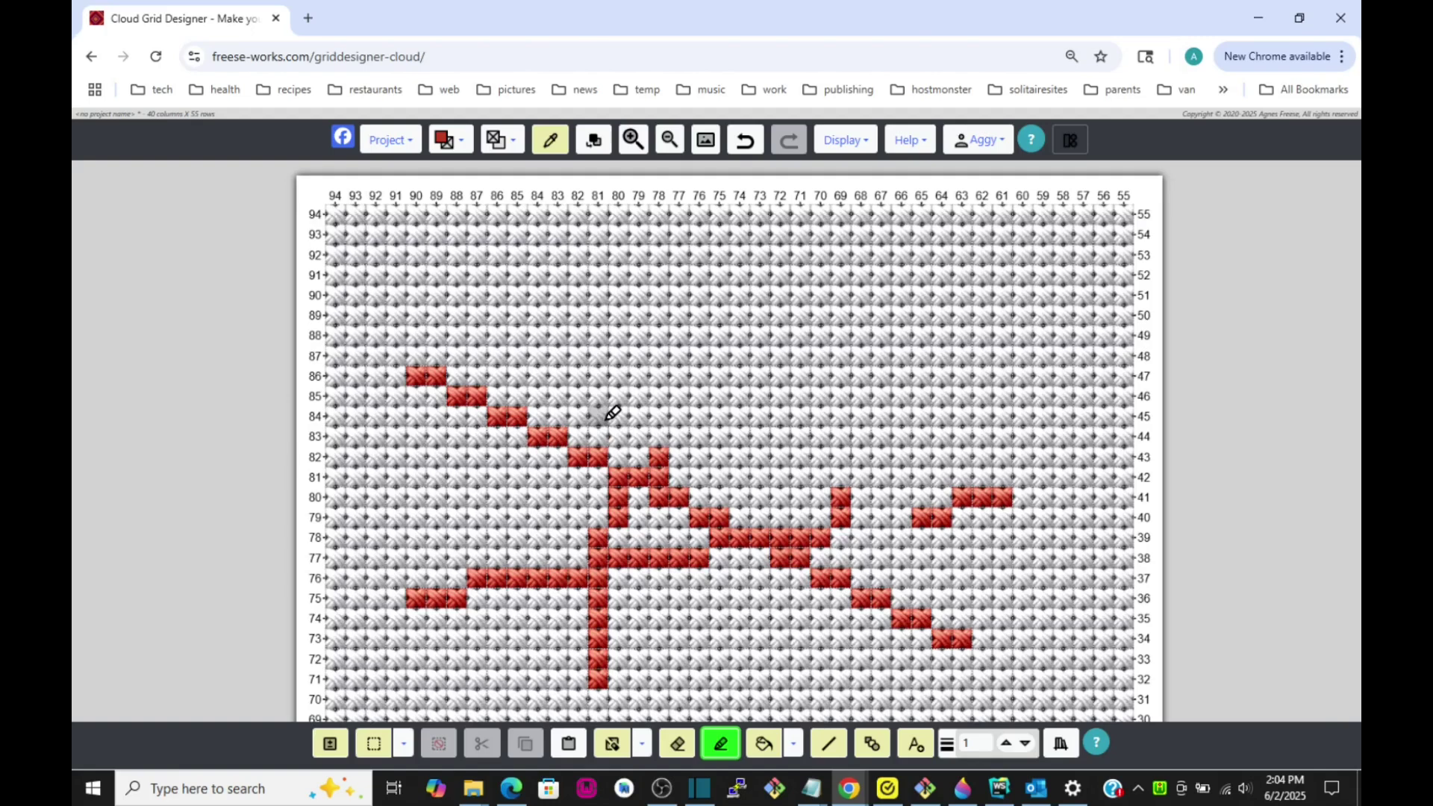
Start a project from an image, discarding the unsaved work, and load the monkey picture ape-3224416_1280-by-ptra.png
left_click(394, 143)
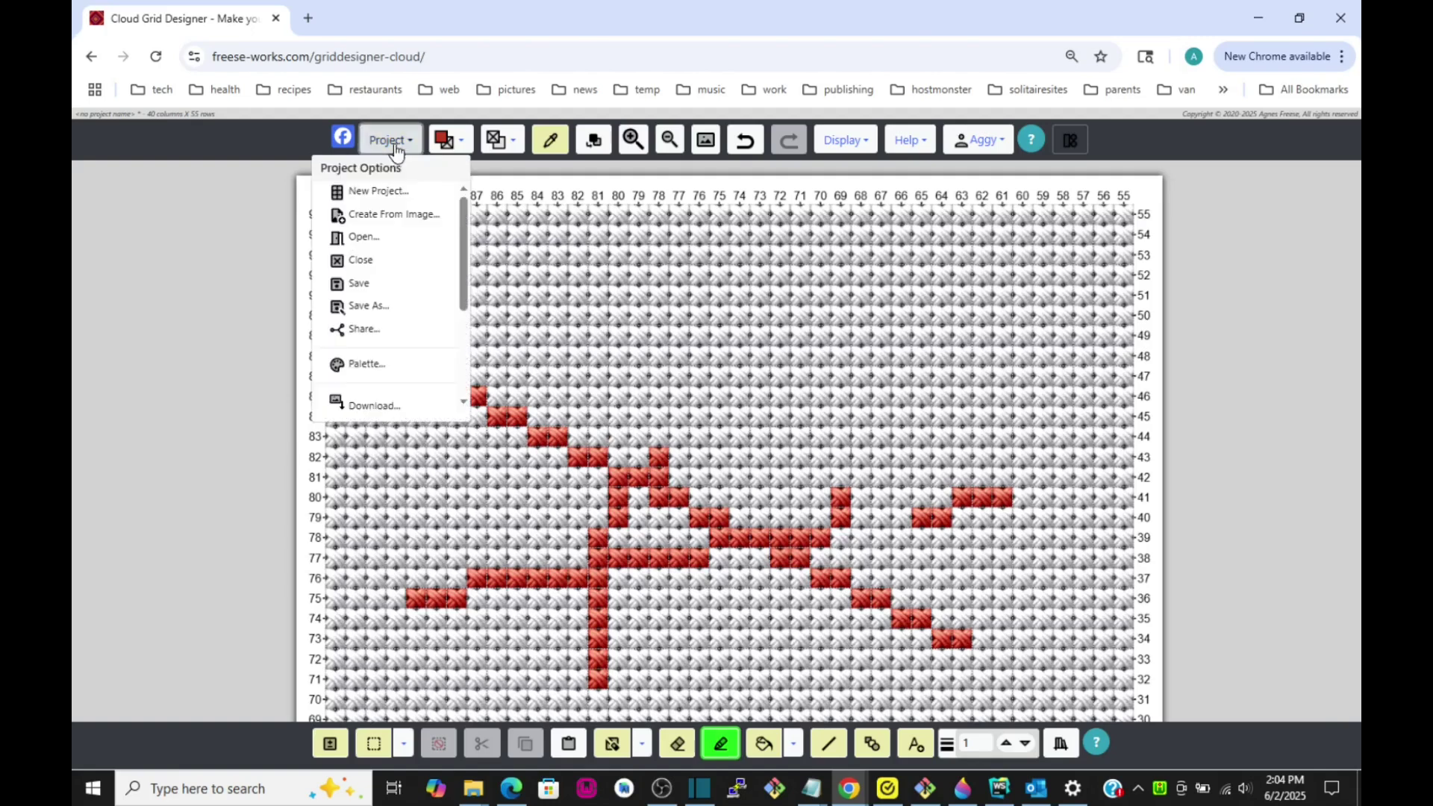
left_click(362, 216)
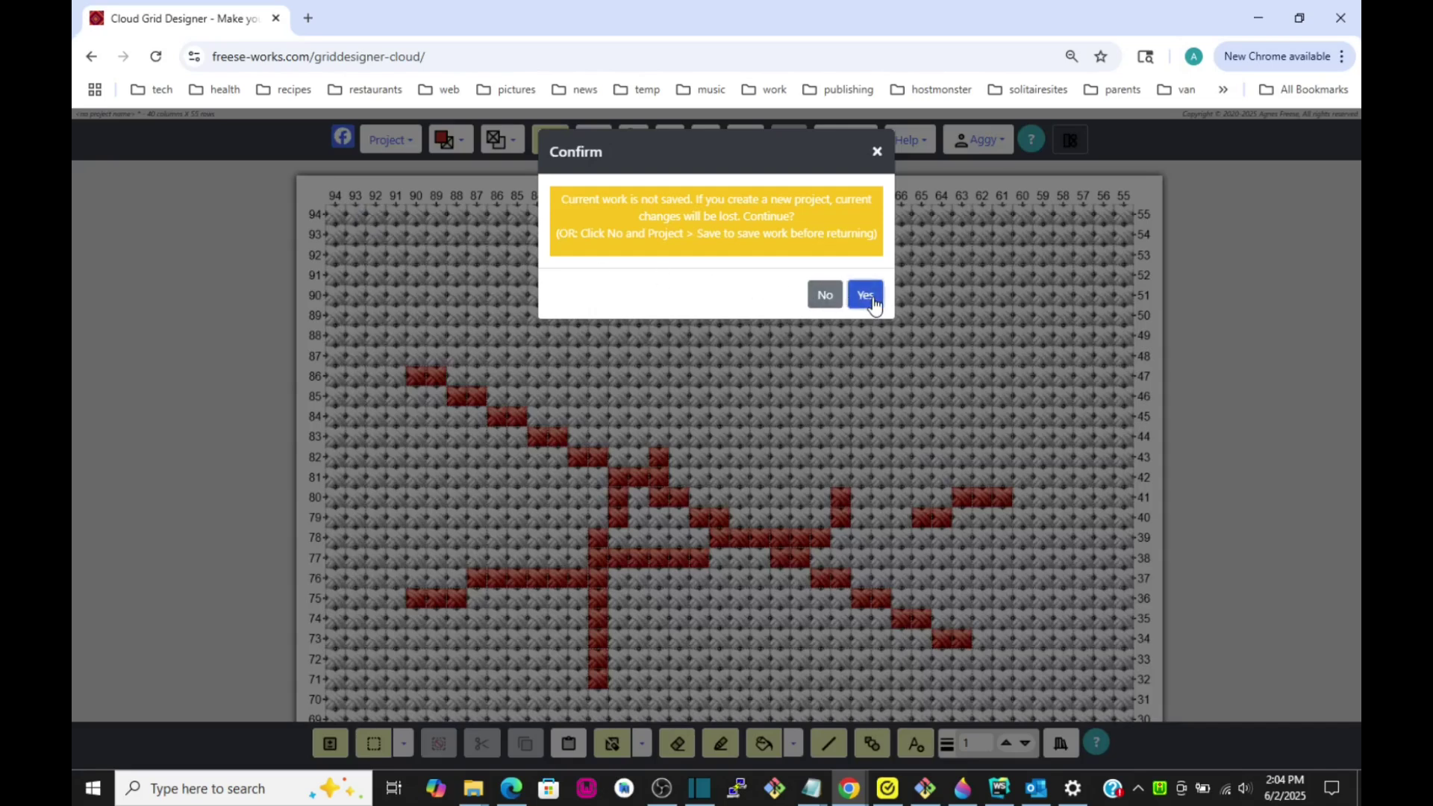
left_click(865, 296)
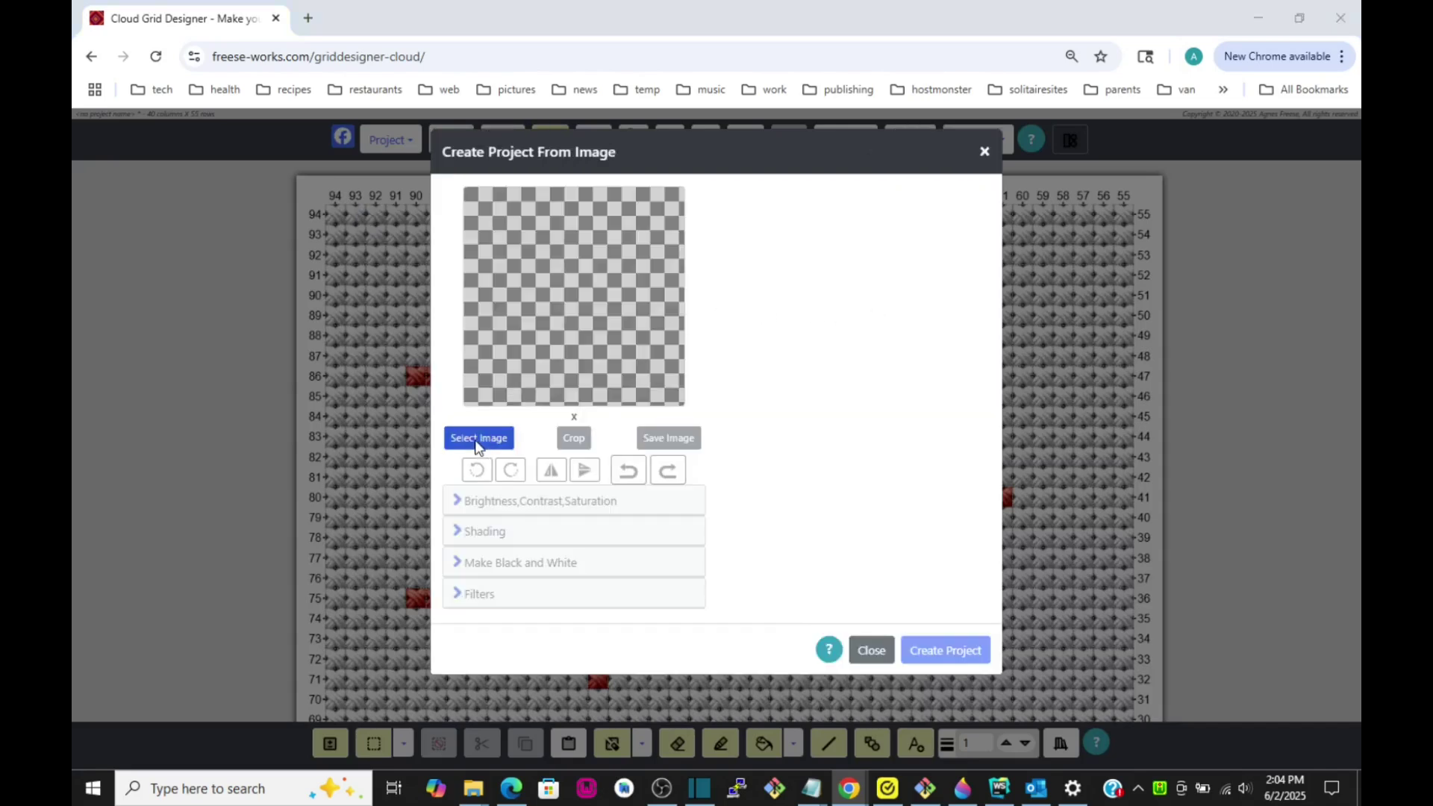
left_click(549, 364)
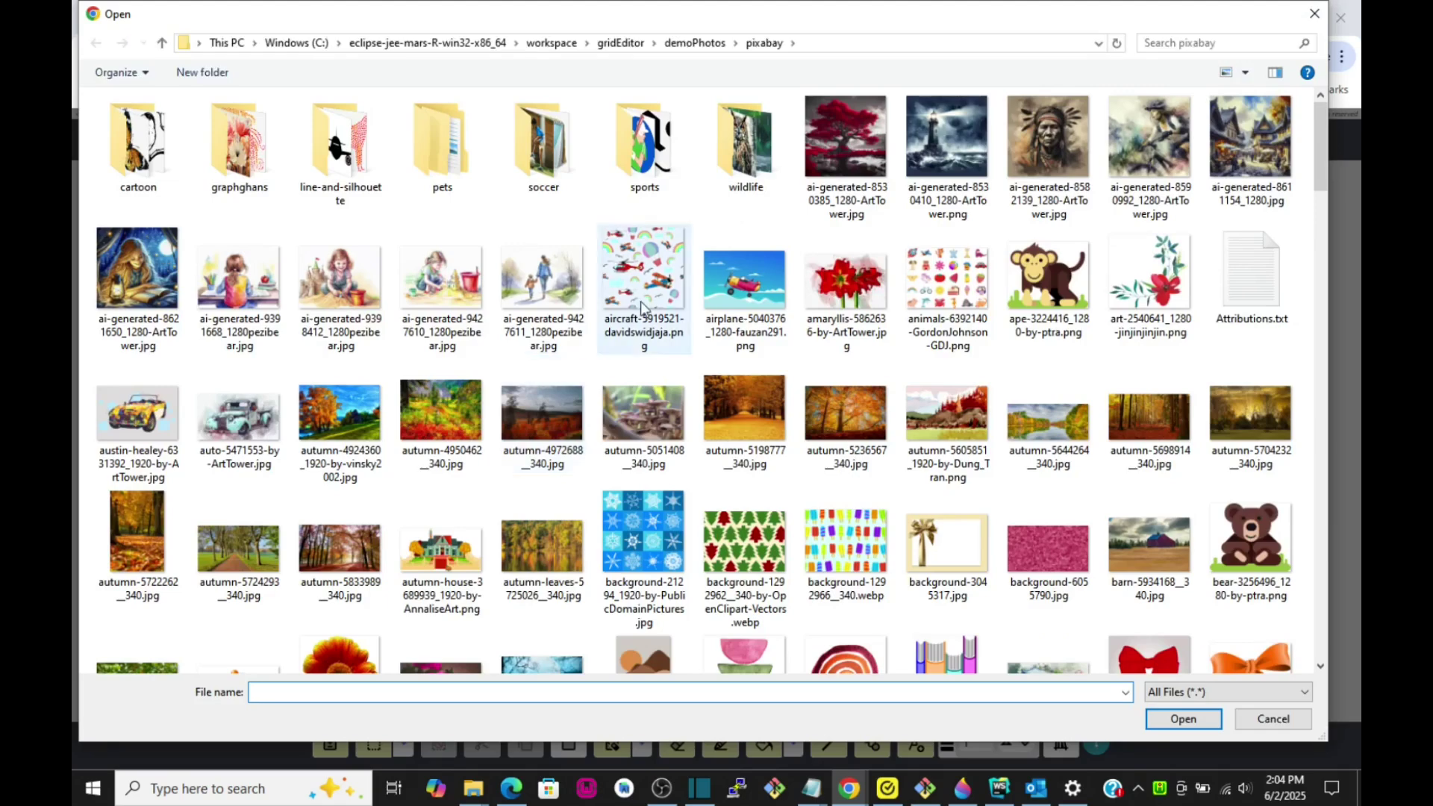
left_click(1044, 287)
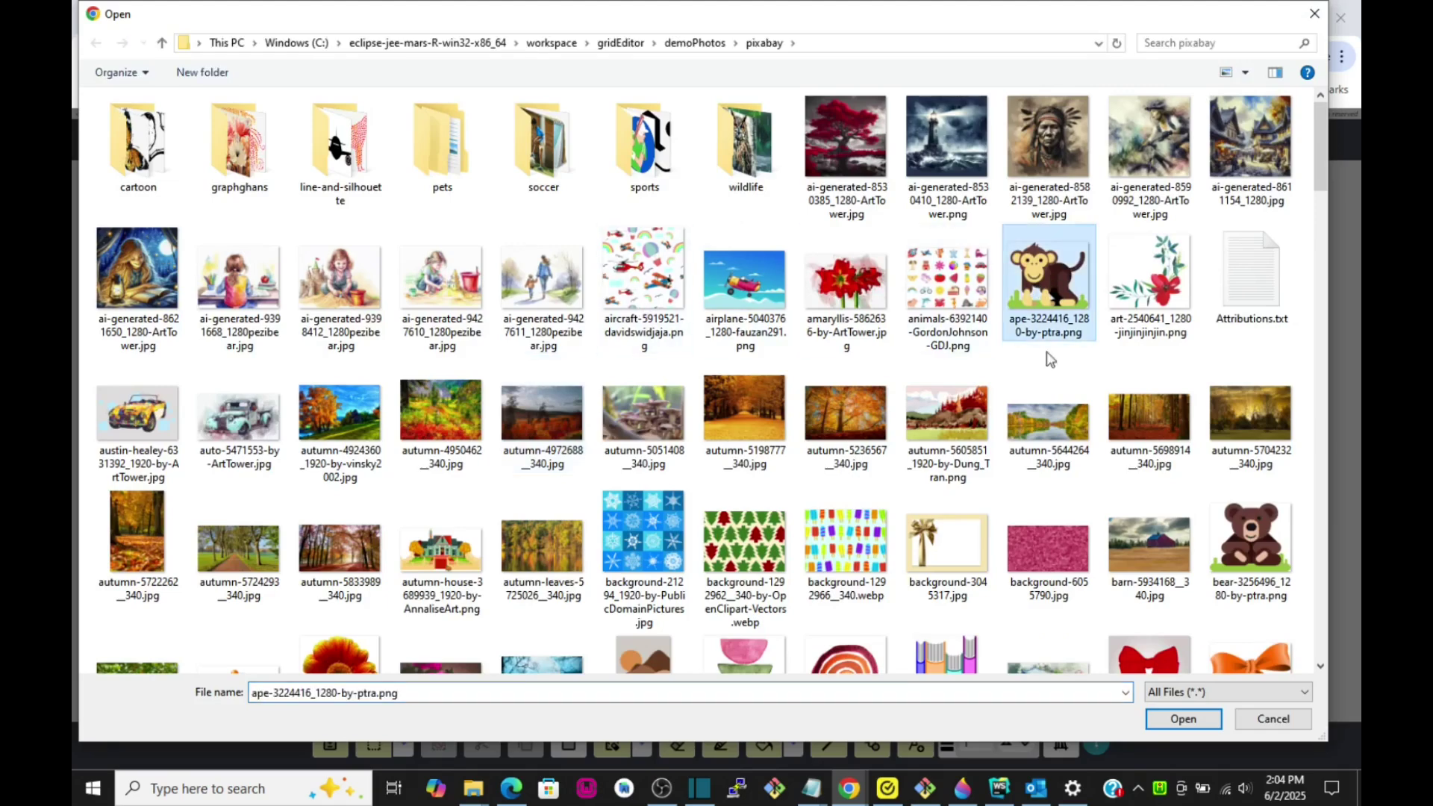
left_click(1183, 719)
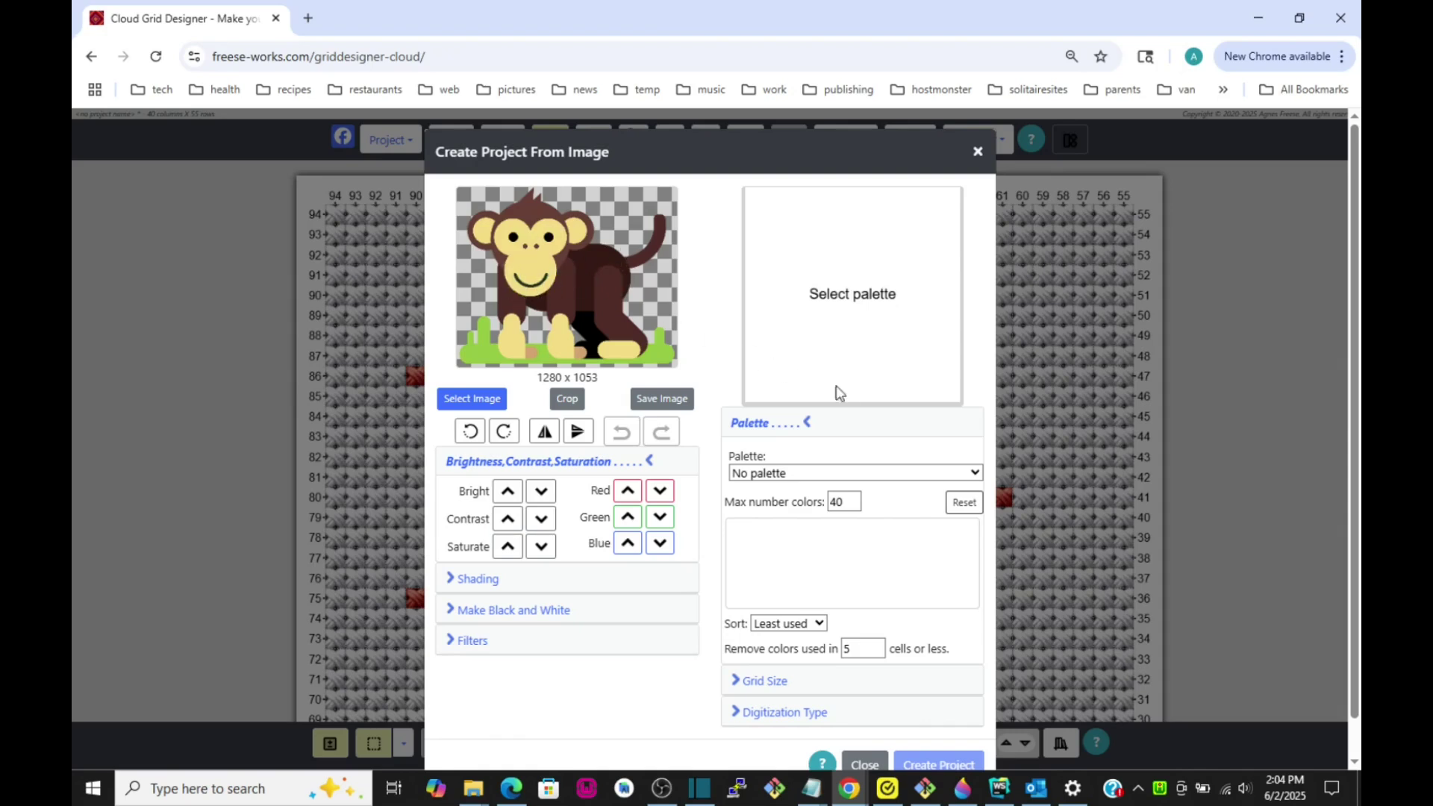
Convert the monkey image to the (Yarn4) RedHeartSuperSaverWorsted [RHSSW] palette
left_click(834, 473)
scroll(858, 406, "down", 5)
scroll(858, 407, "down", 15)
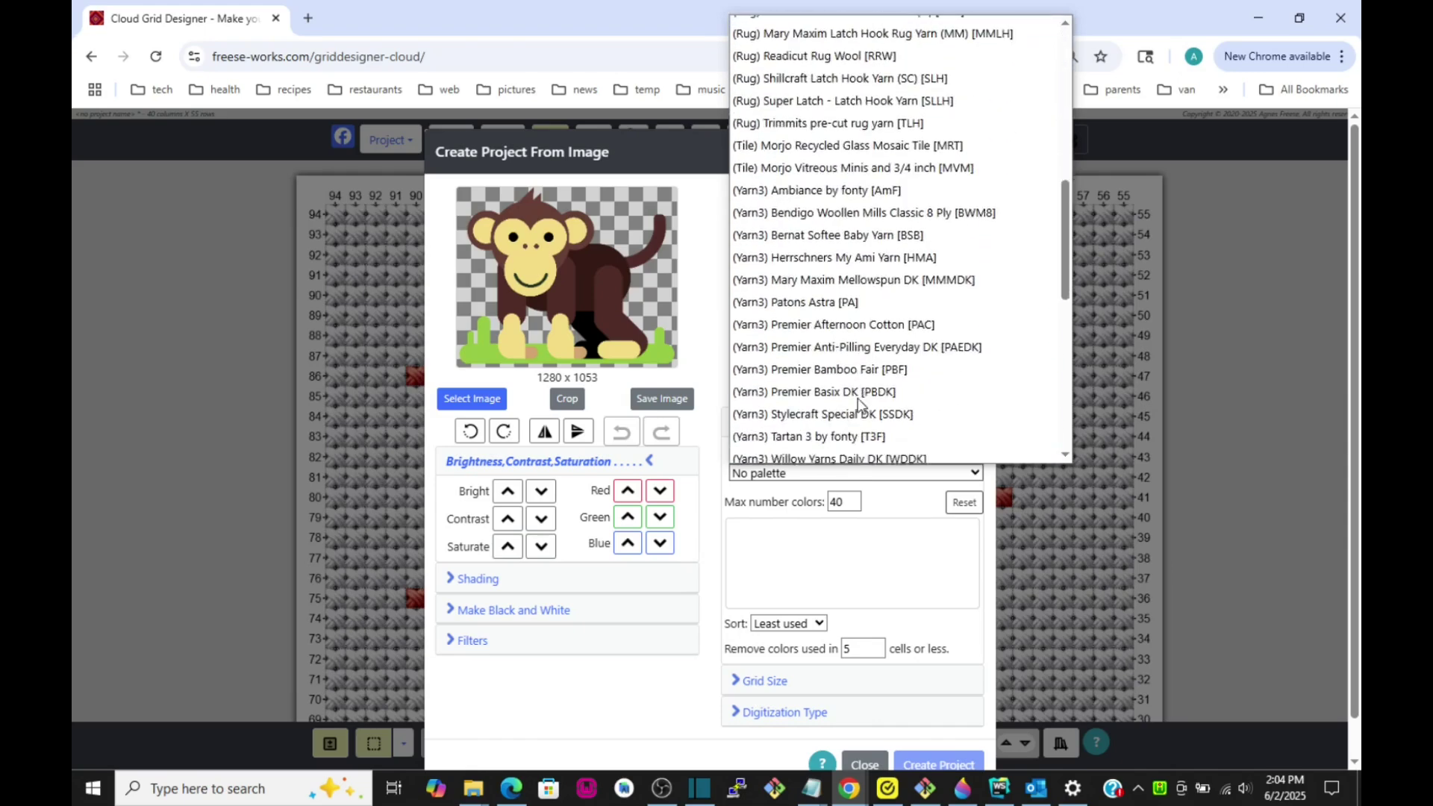
left_click(829, 274)
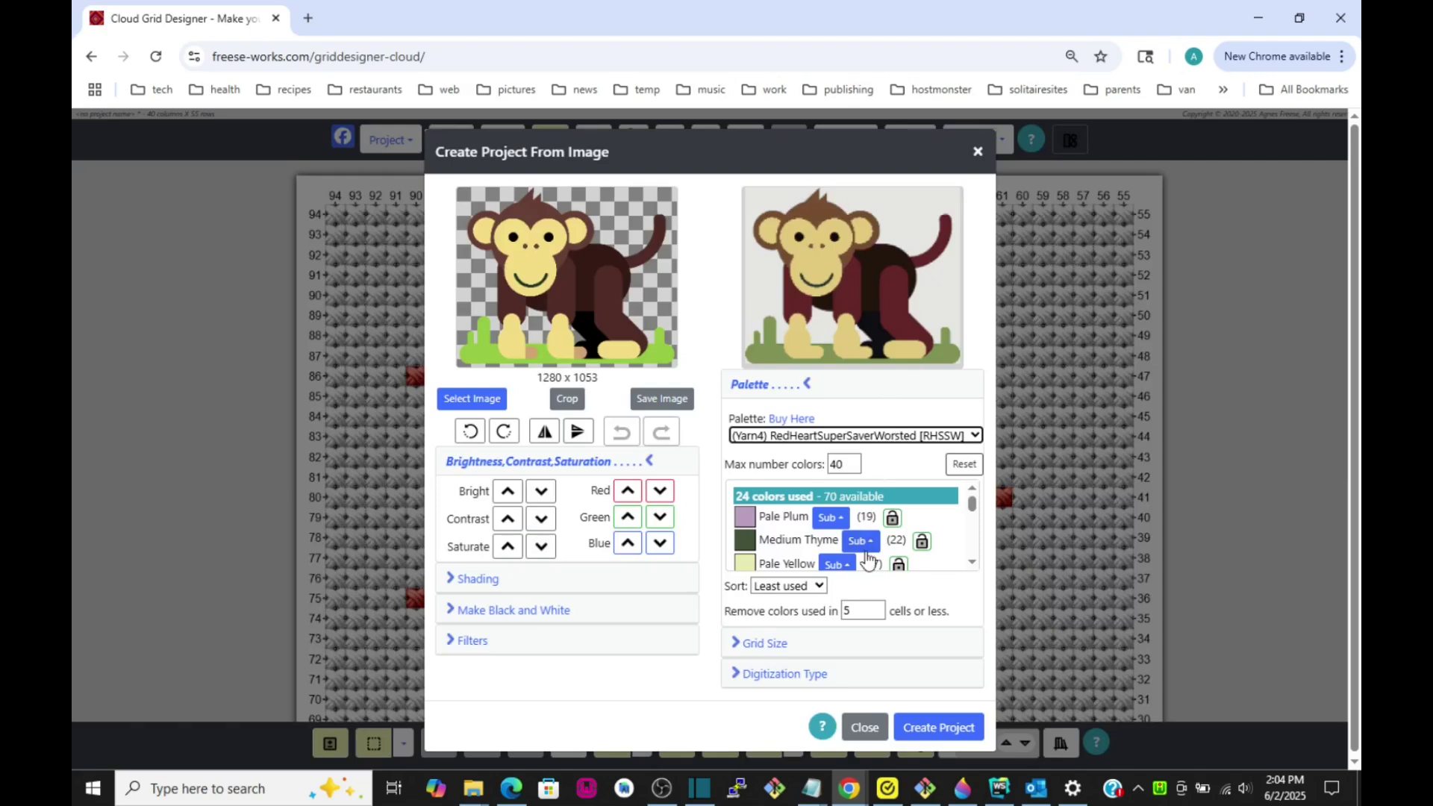
Define the grid units for a Crochet project type and enable its stitch texture
left_click(762, 645)
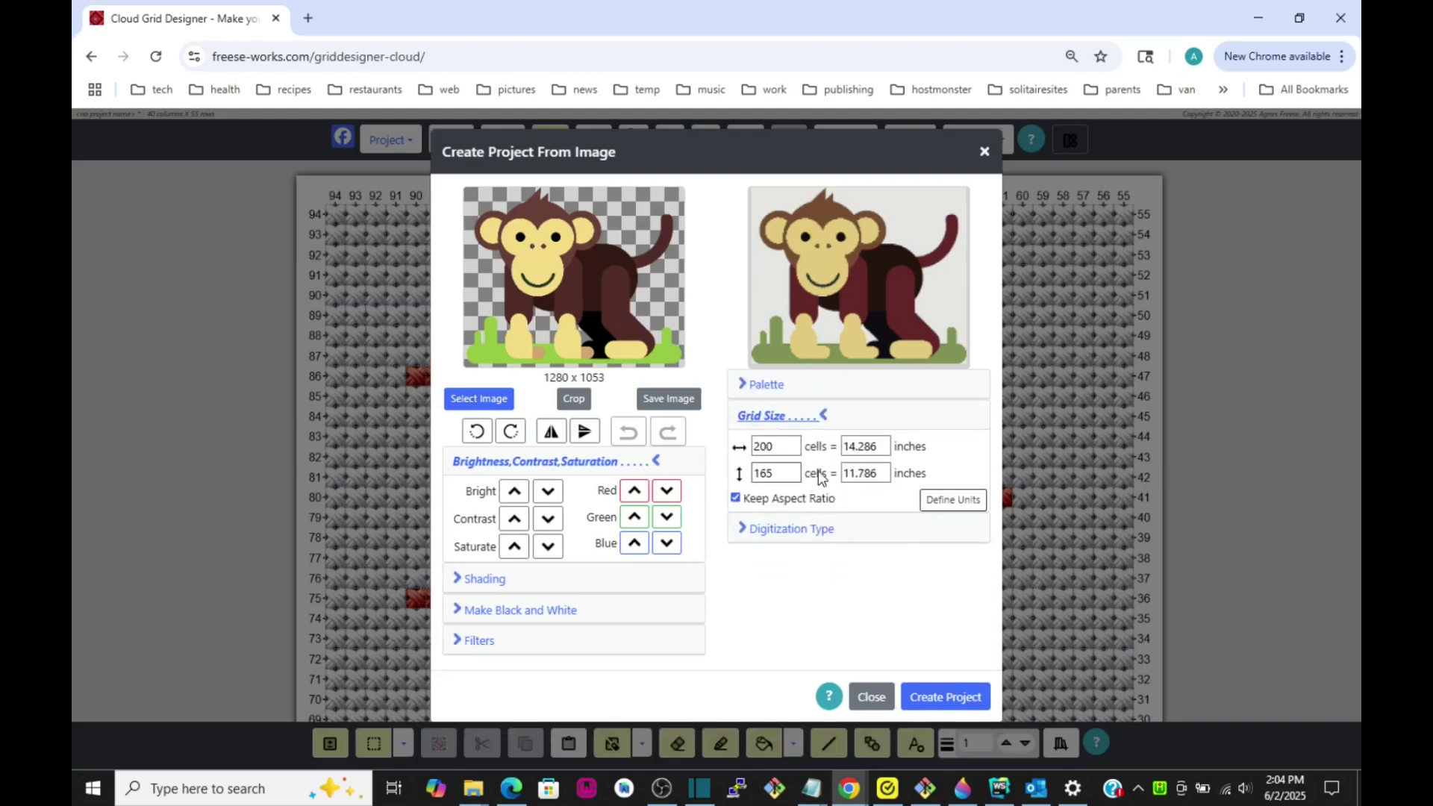
left_click(950, 502)
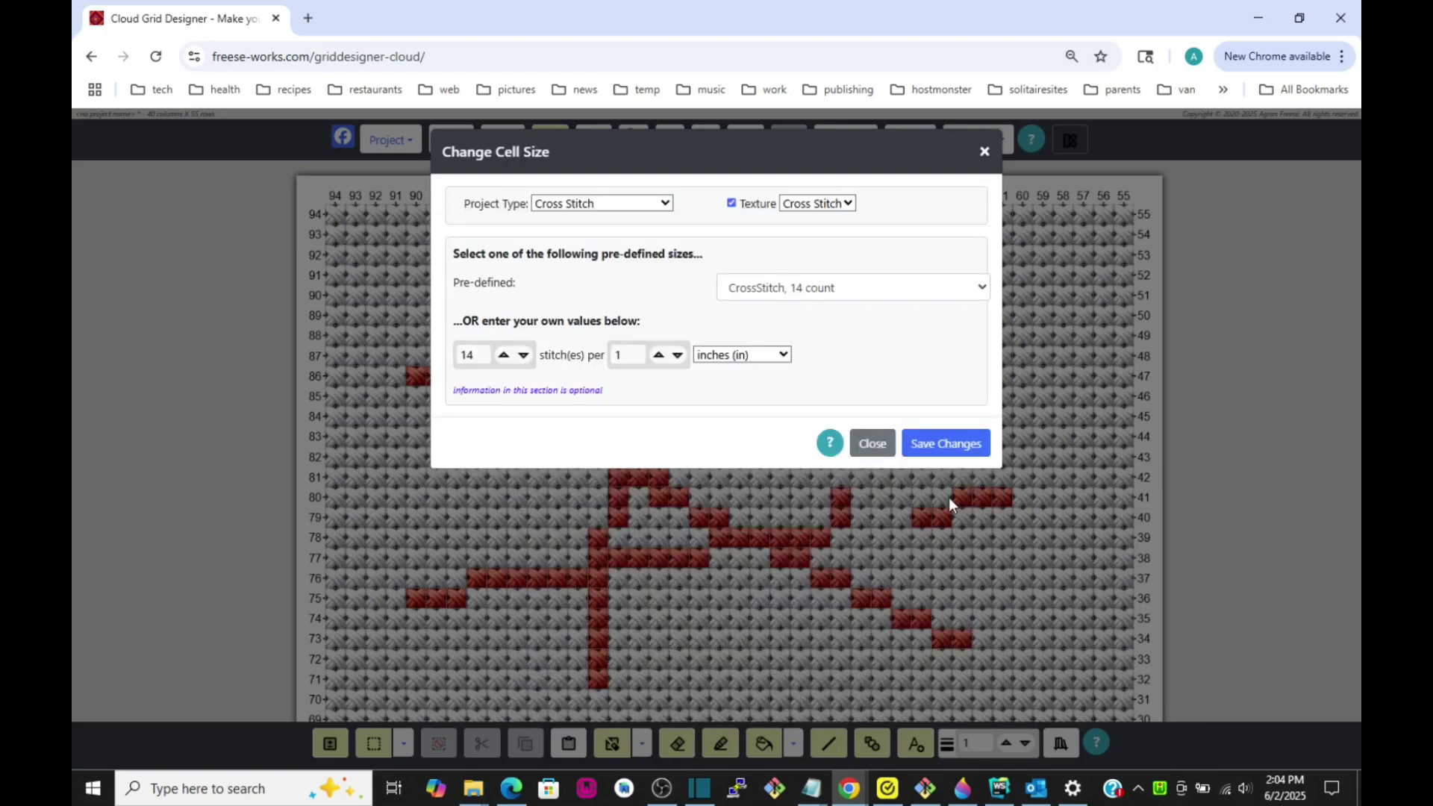
left_click(621, 207)
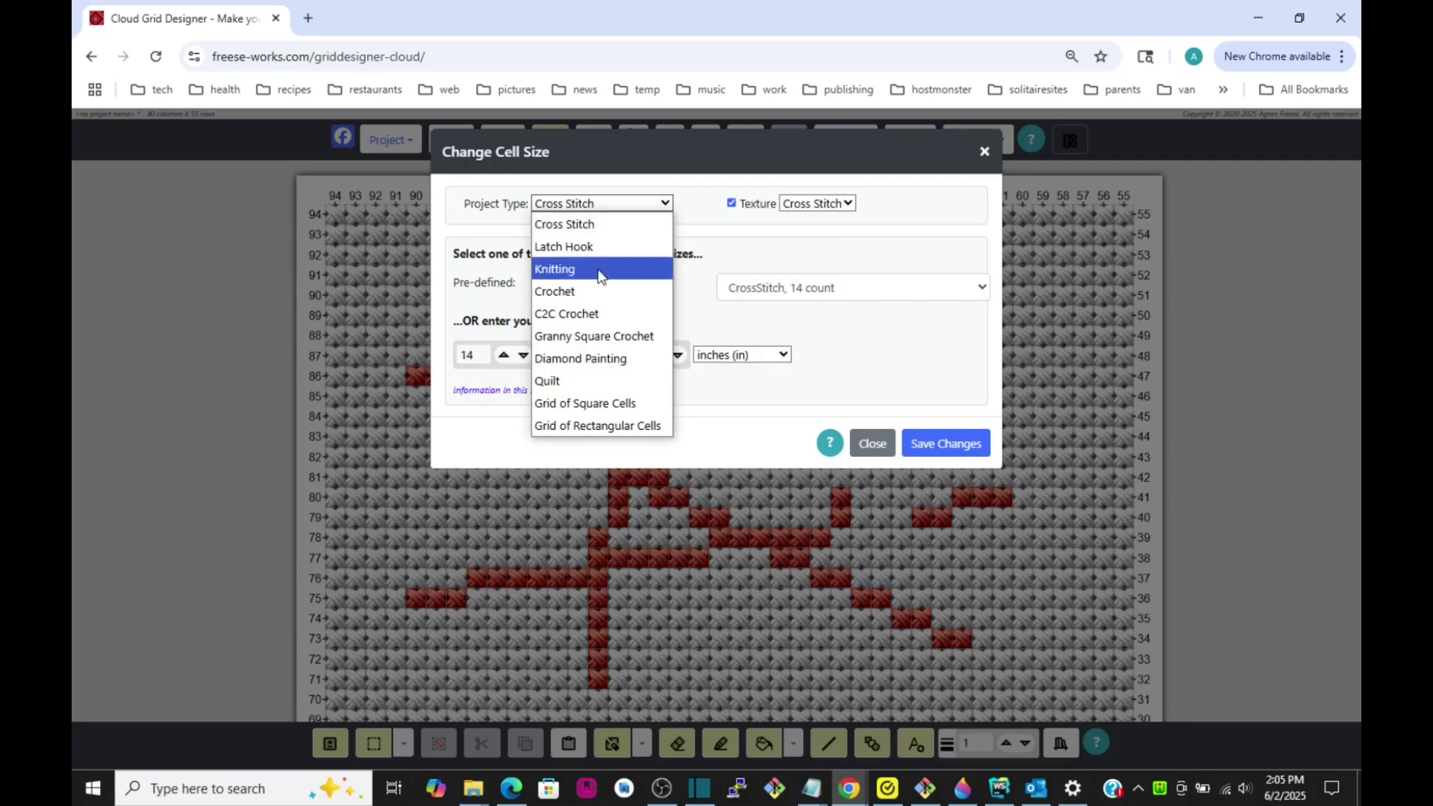
left_click(583, 291)
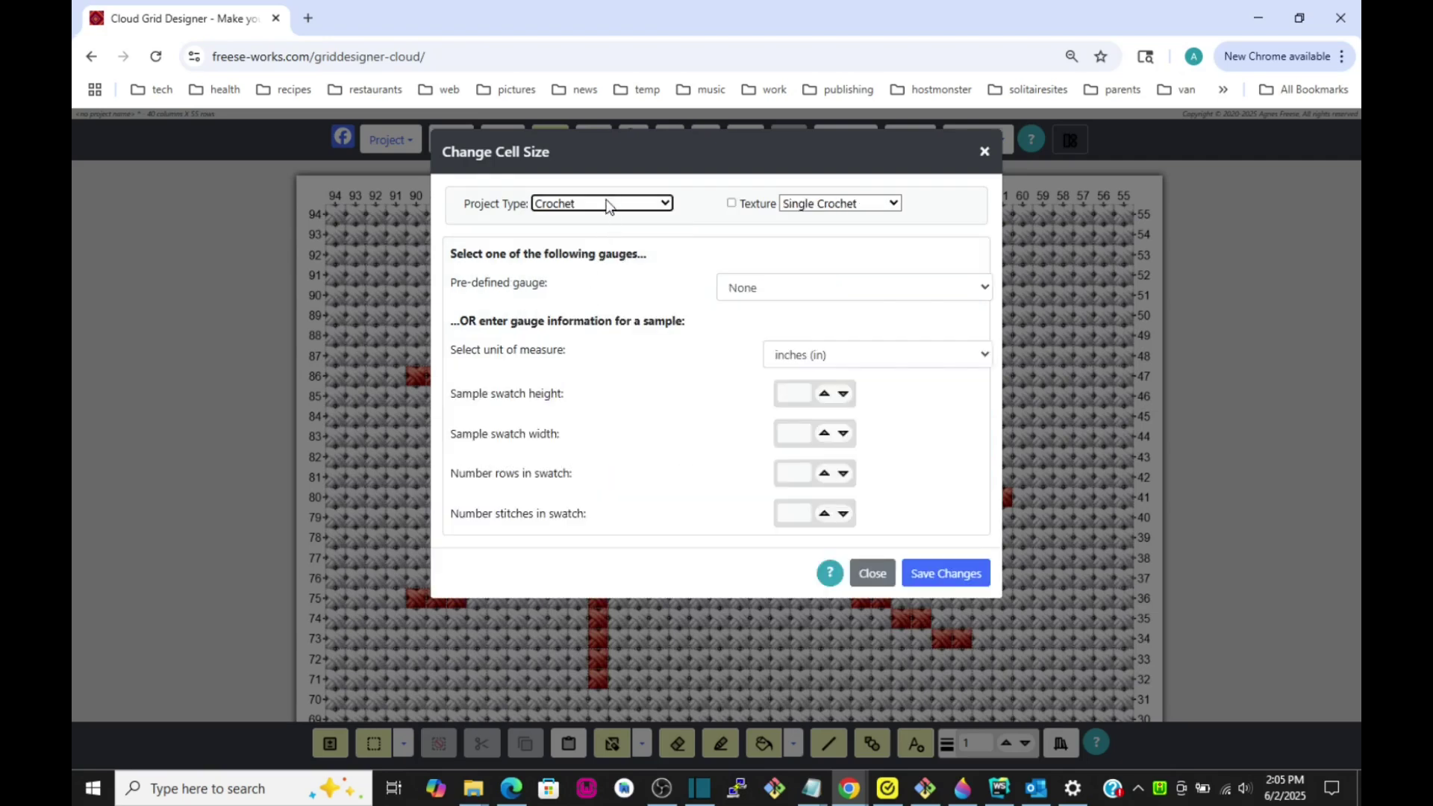
left_click(880, 204)
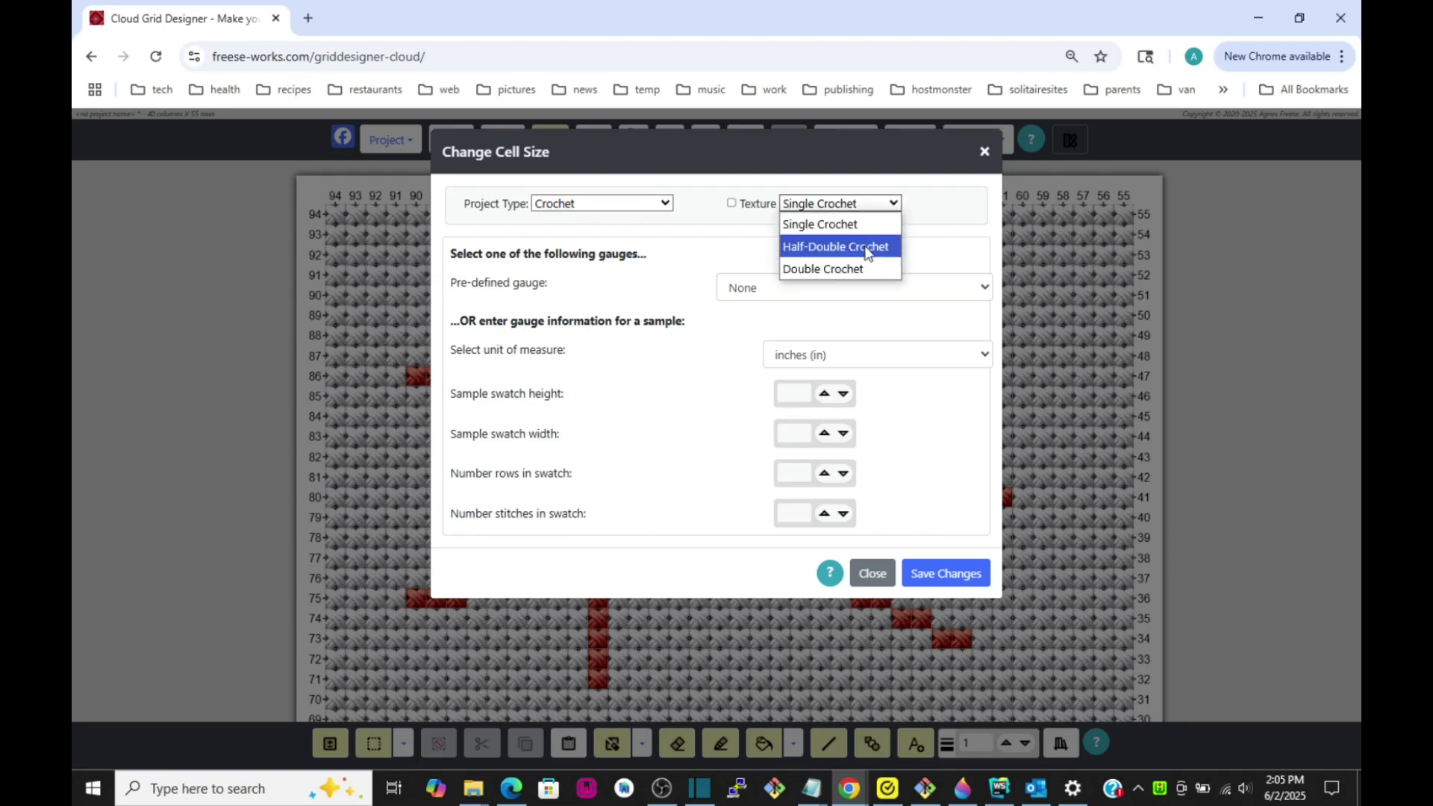
left_click(858, 206)
left_click(736, 203)
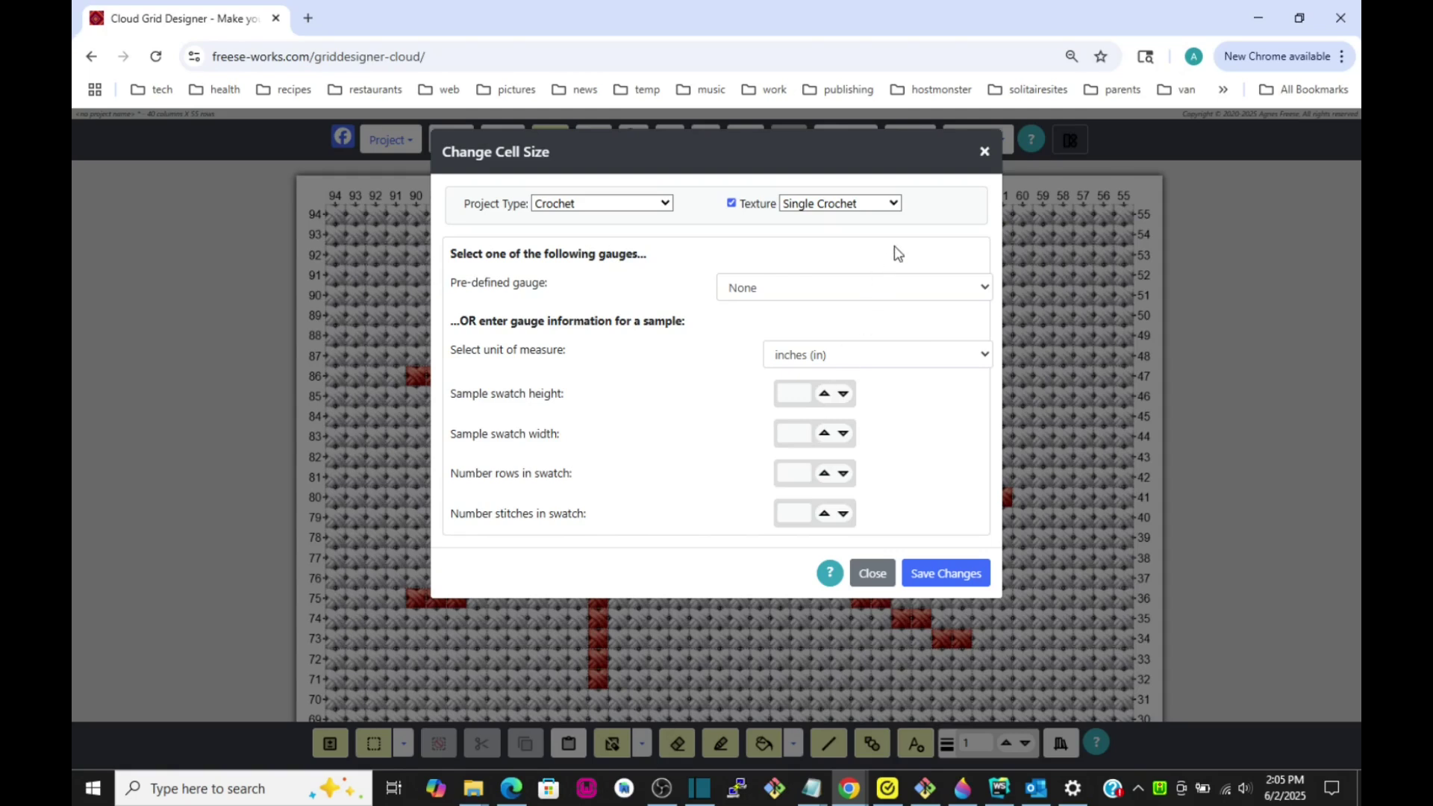
Apply the pre-defined approximate half-double crochet gauge (medium/4 yarn) and save the cell size changes
left_click(837, 293)
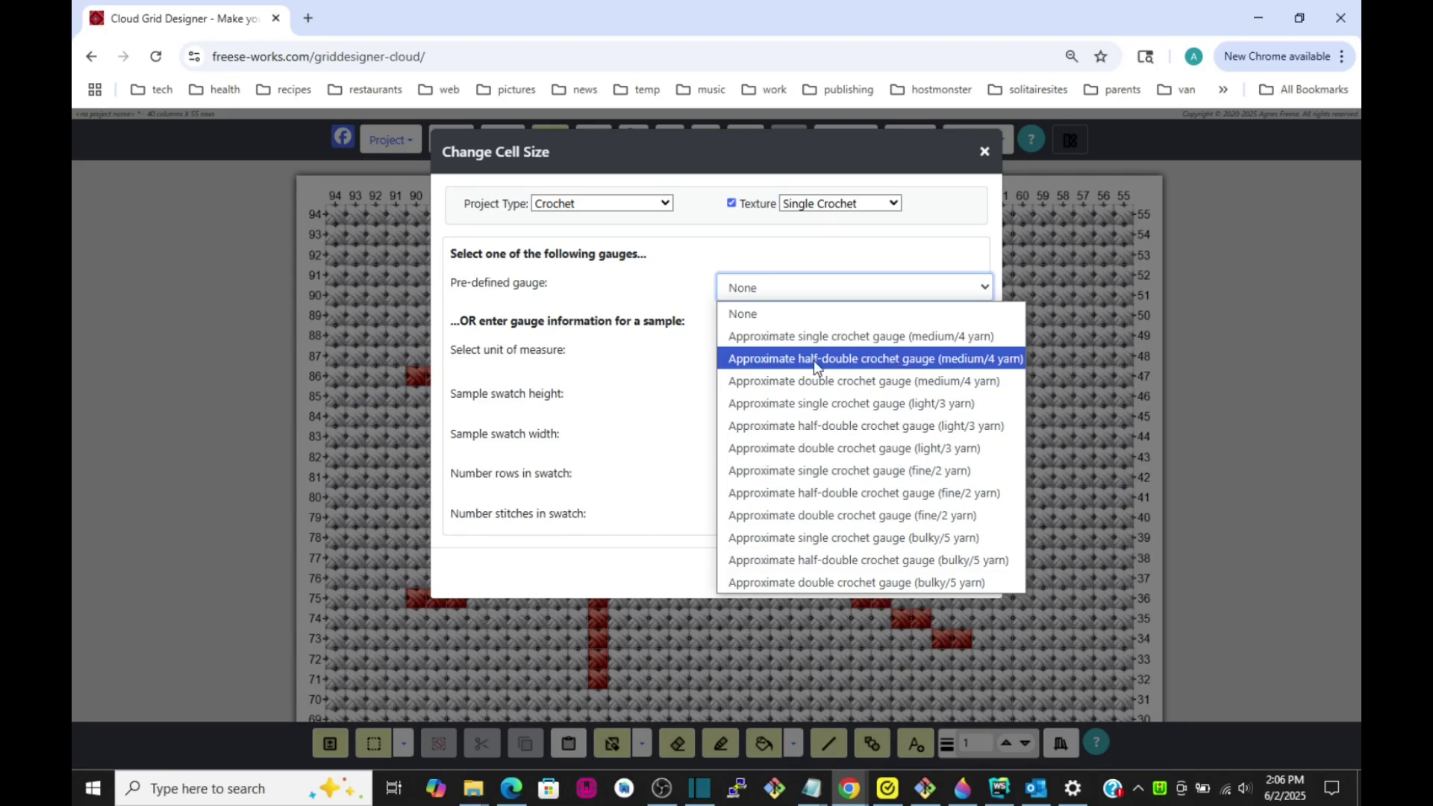
left_click(882, 359)
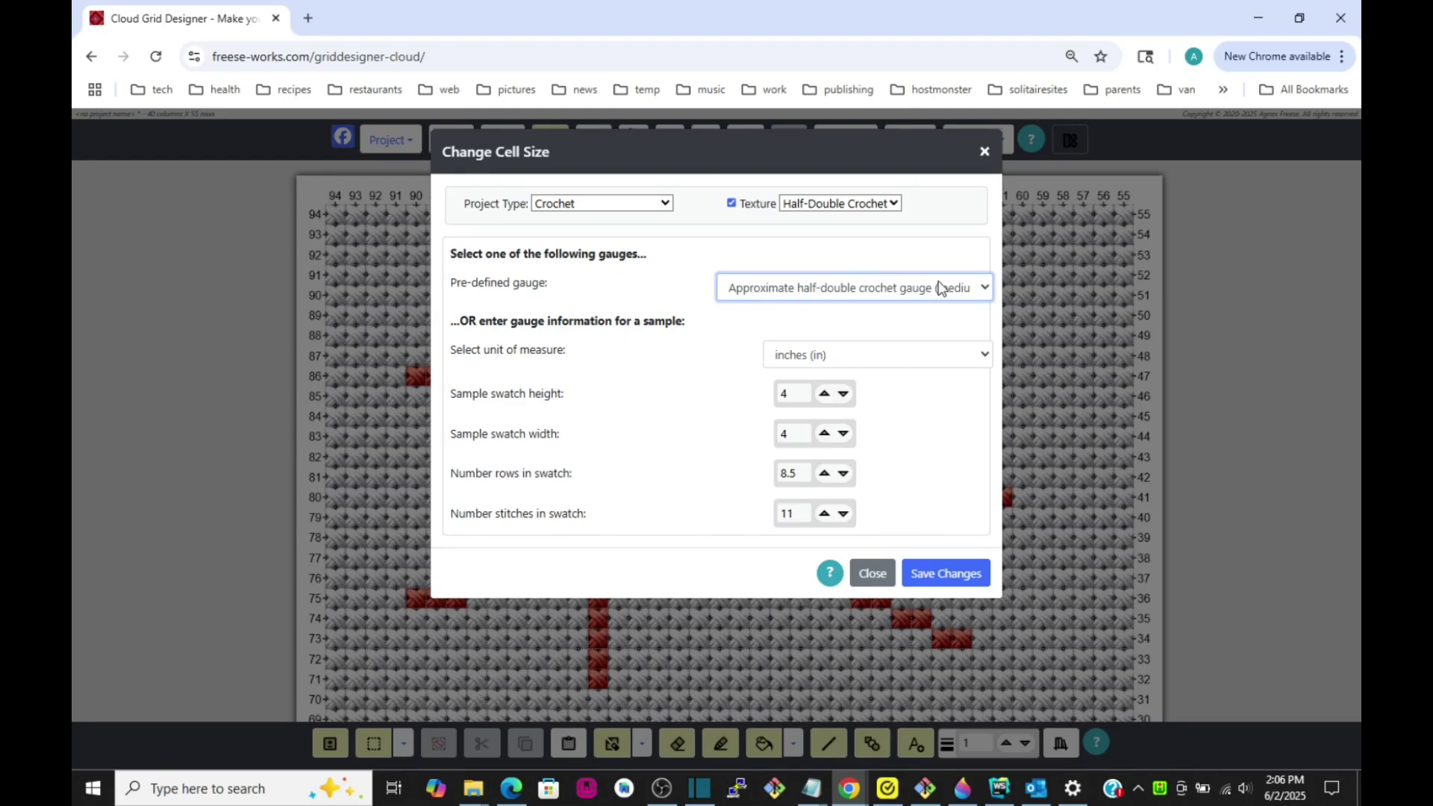
left_click(940, 574)
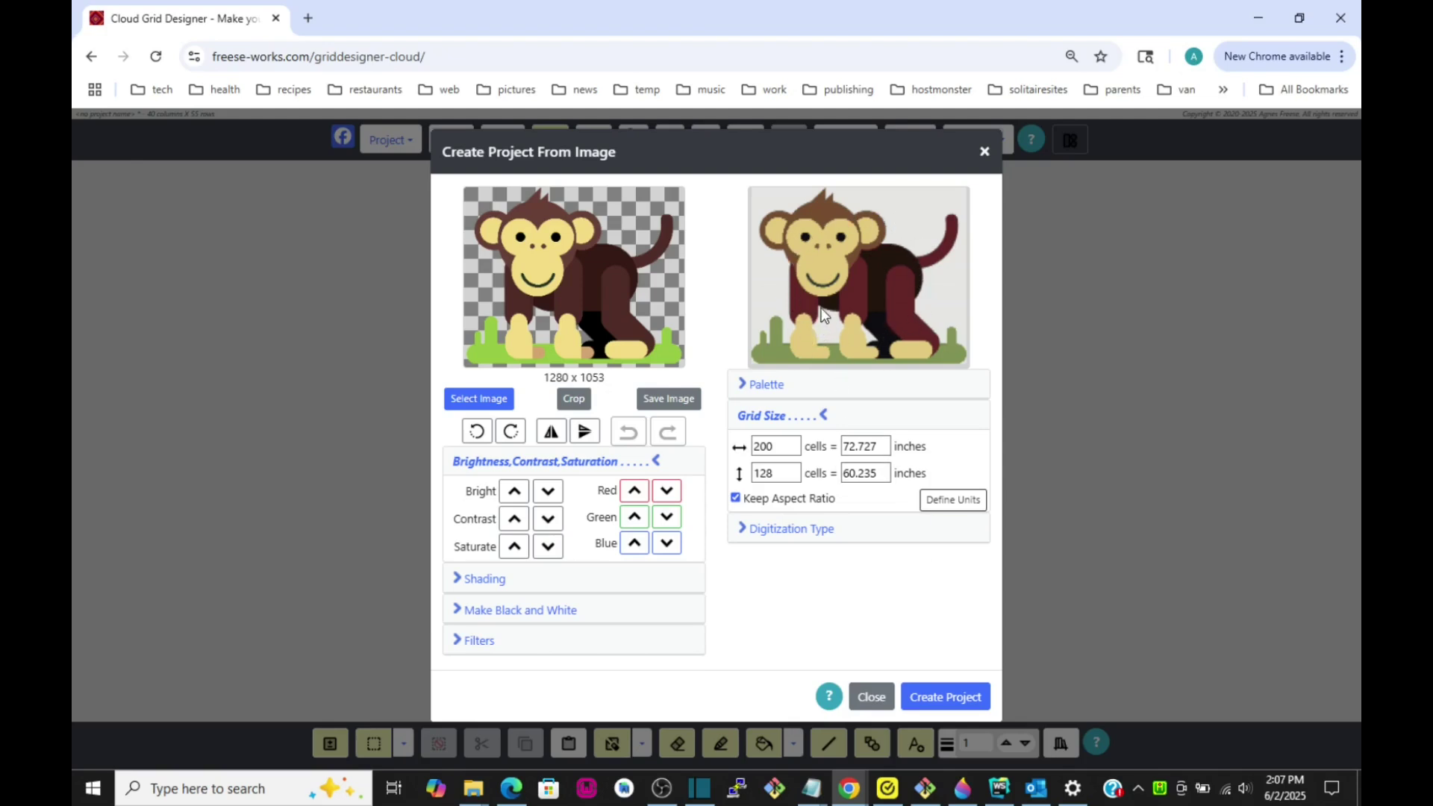
Set the grid width to 36 inches, keeping the aspect ratio
mouse_move(824, 312)
left_click_drag(874, 446, 839, 449)
type("36")
key("Return")
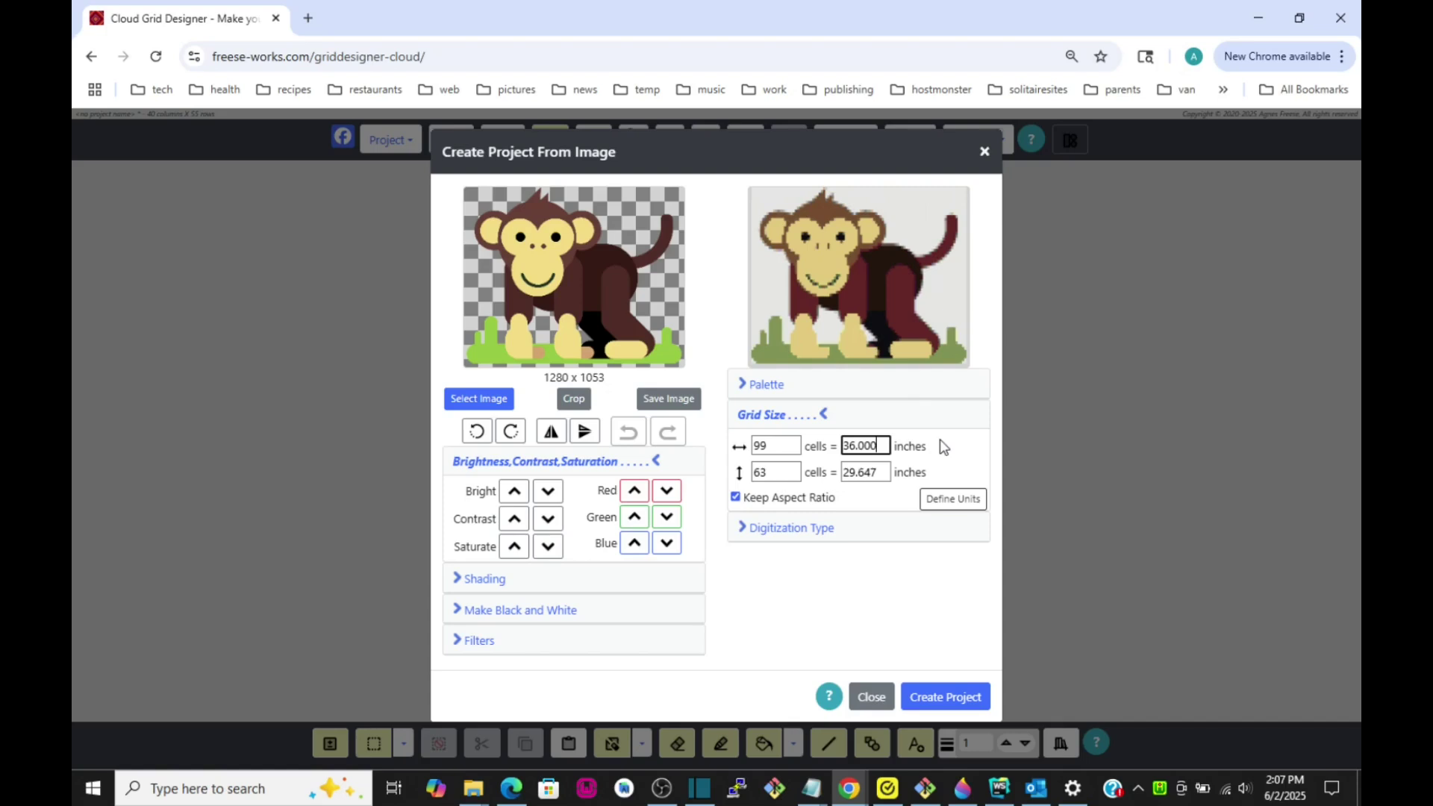
Limit the image to a maximum of 6 colors and create the project without saving it under a name
left_click(766, 384)
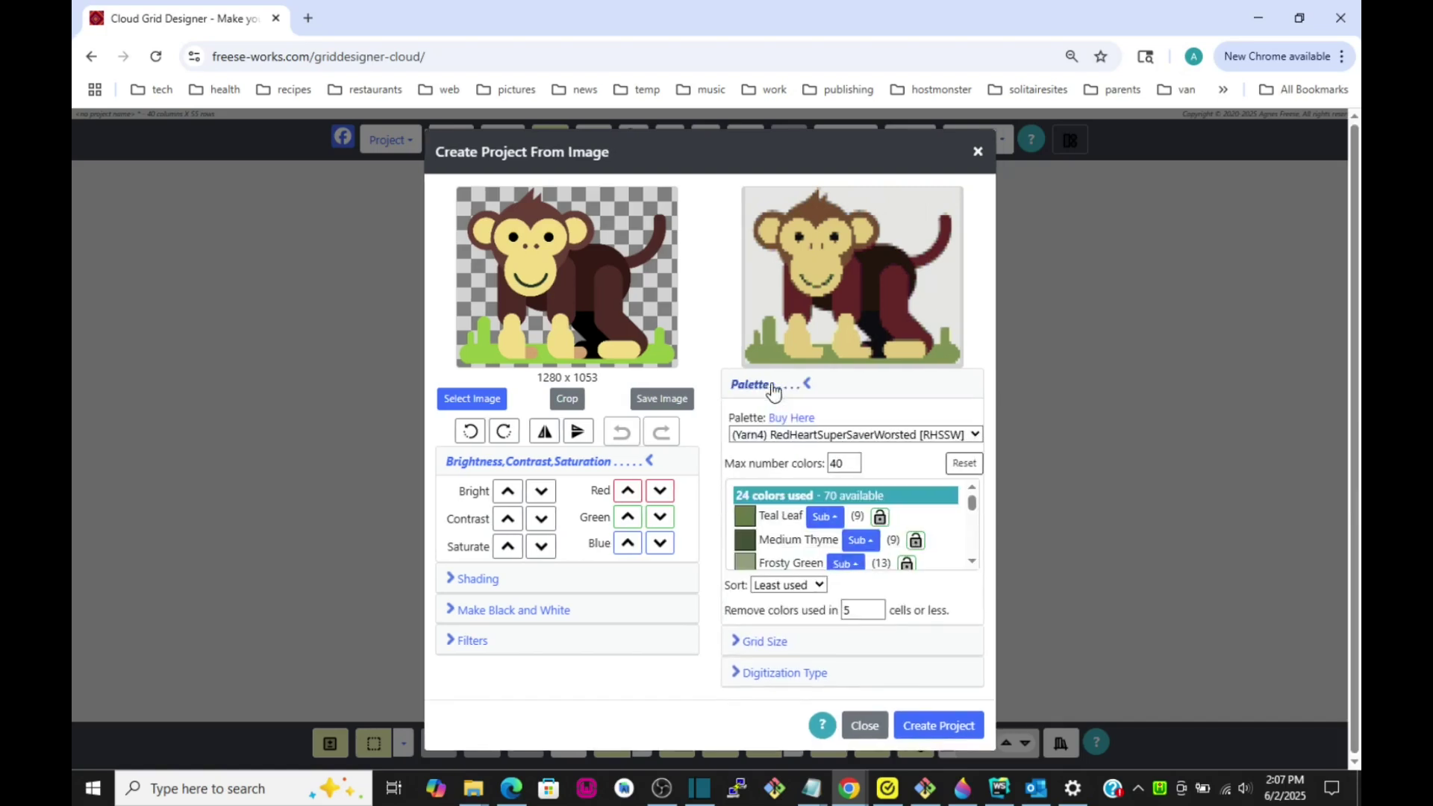
double_click(836, 463)
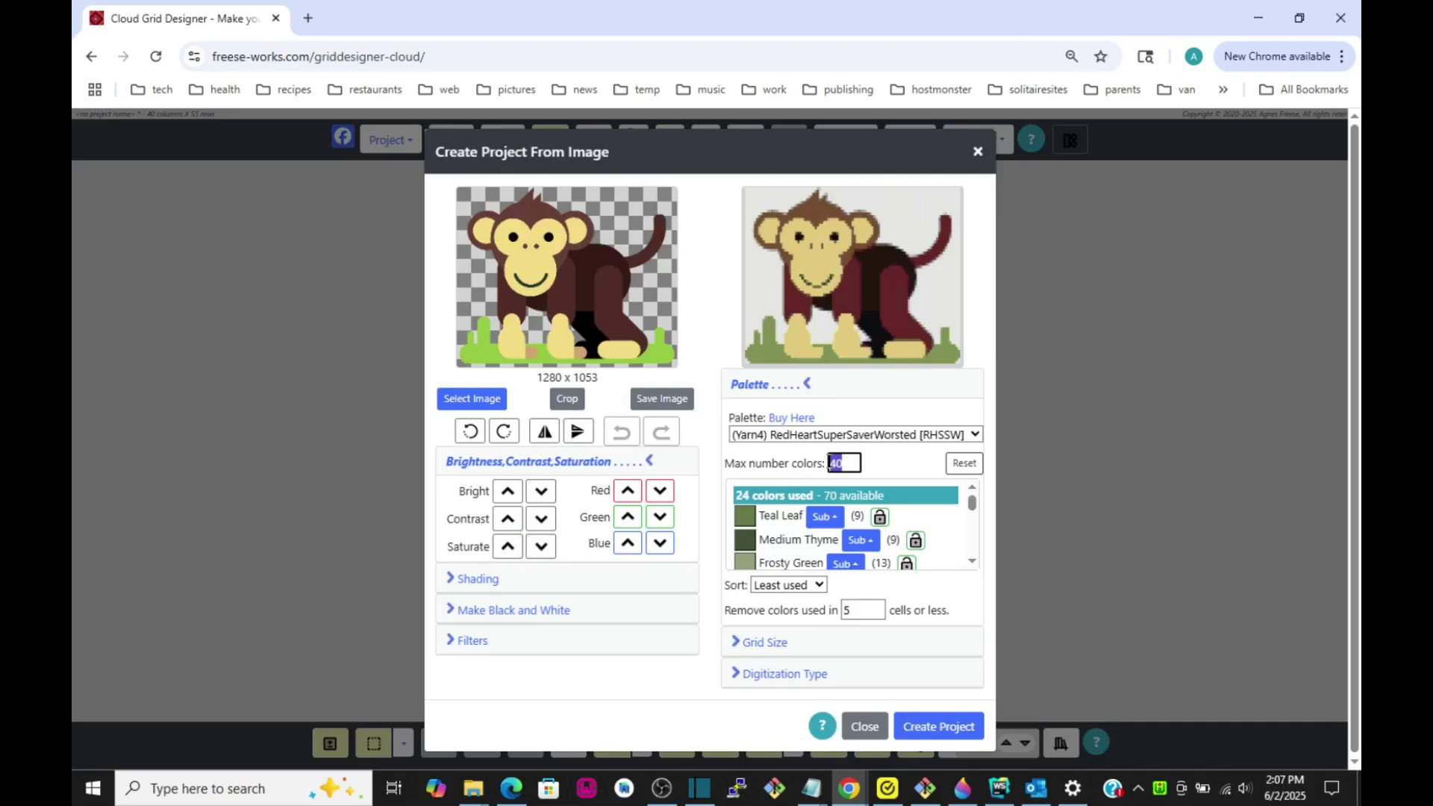
type("6")
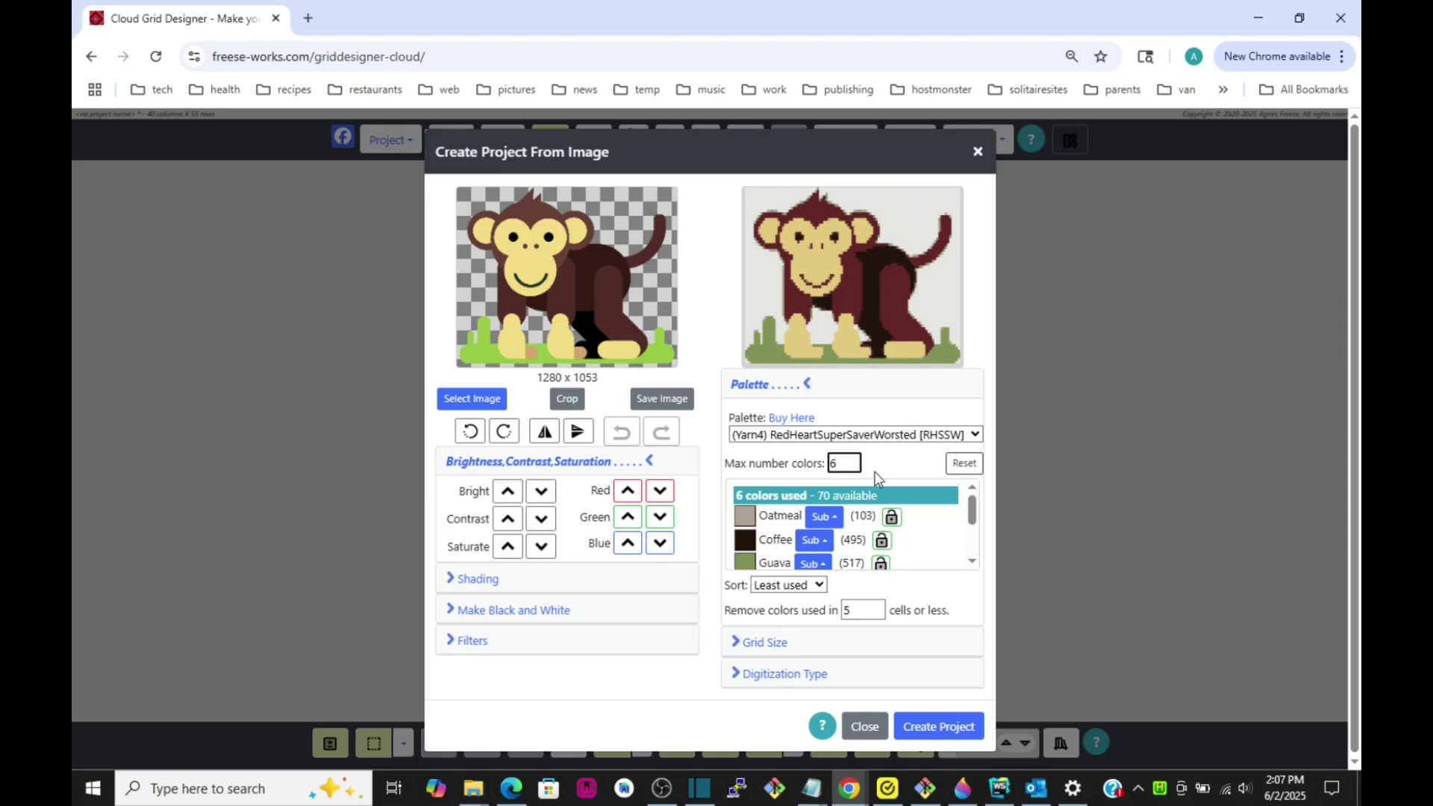
left_click(941, 728)
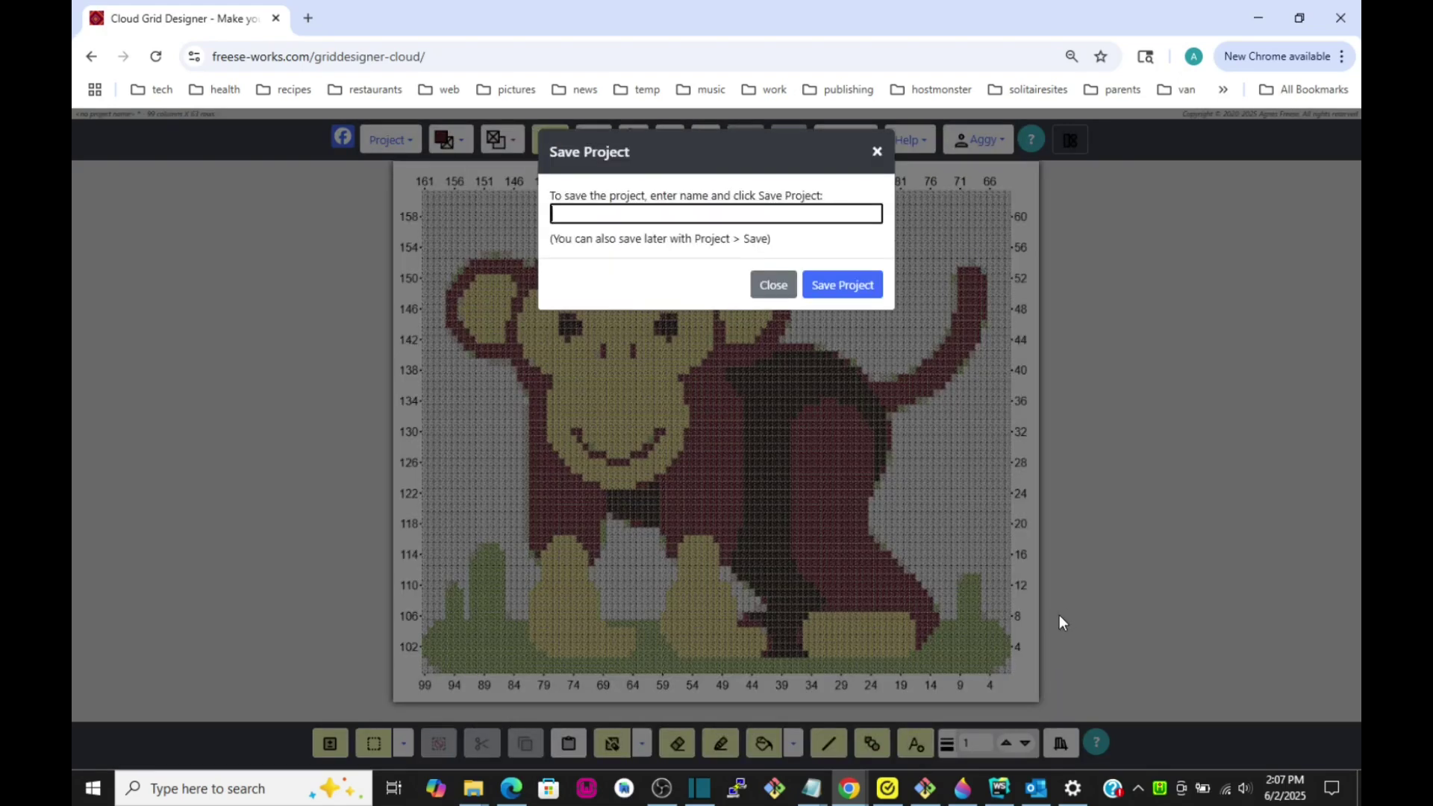
left_click(757, 284)
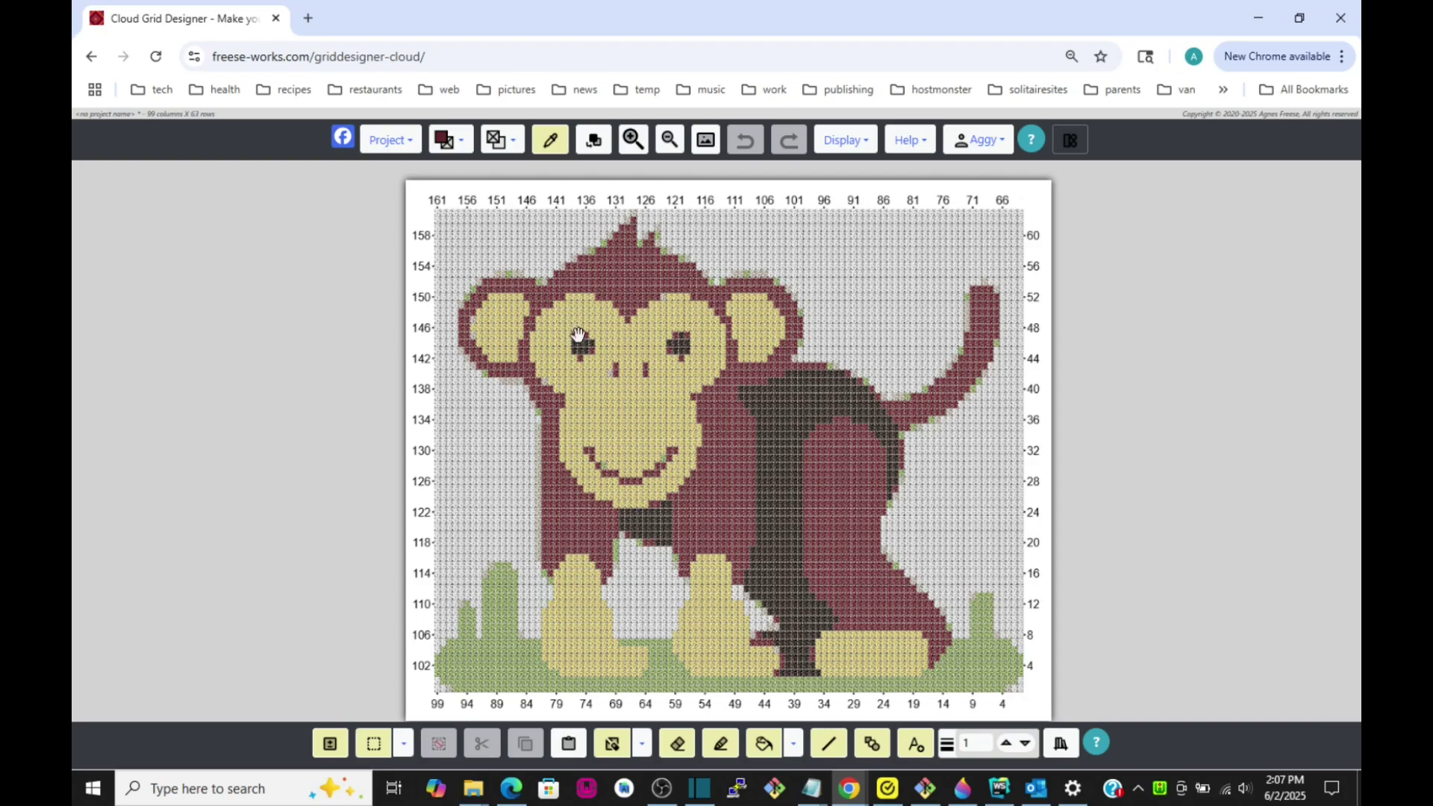
Clean up the stray cells around the monkey's head and ears with a dark red Fill edge
left_click(633, 139)
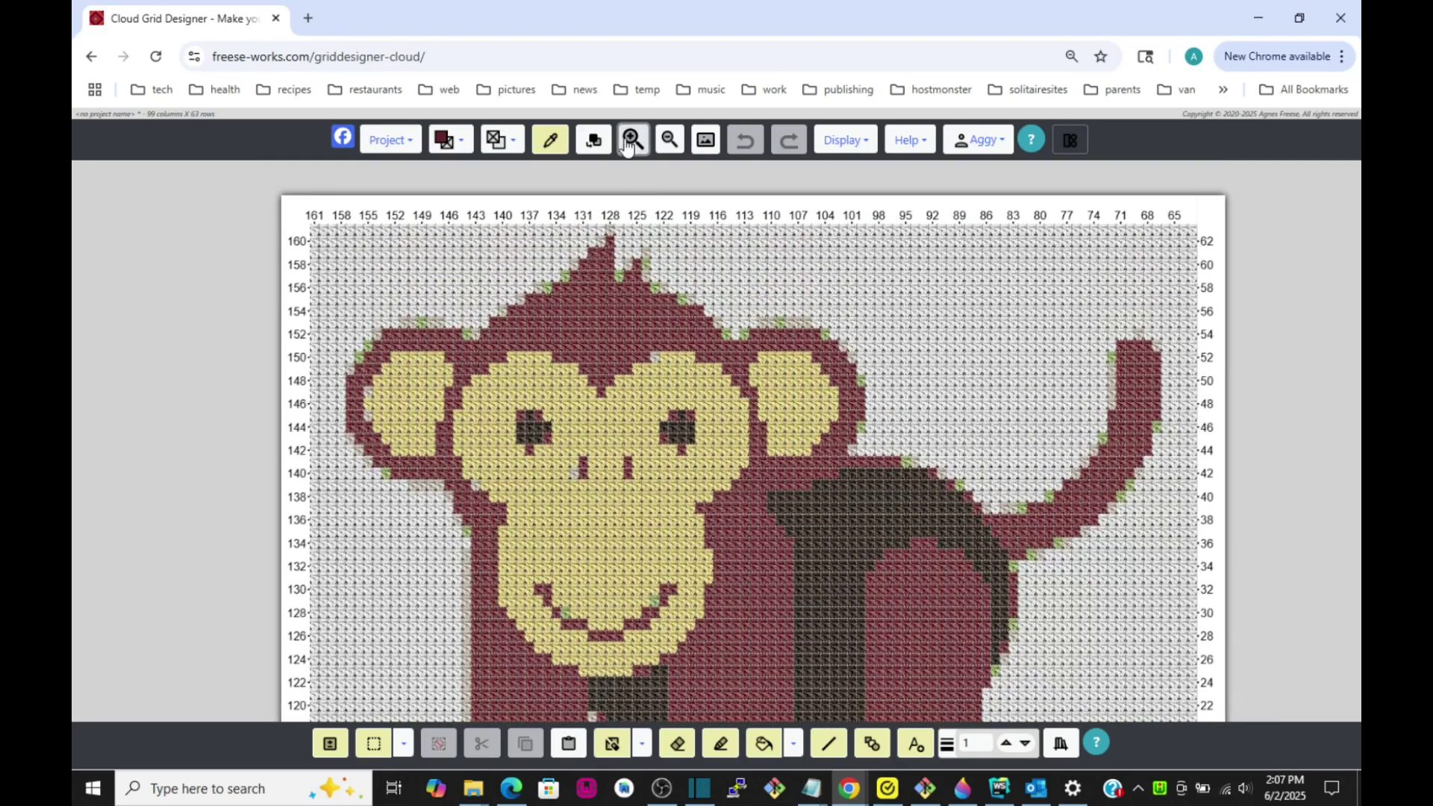
left_click(632, 139)
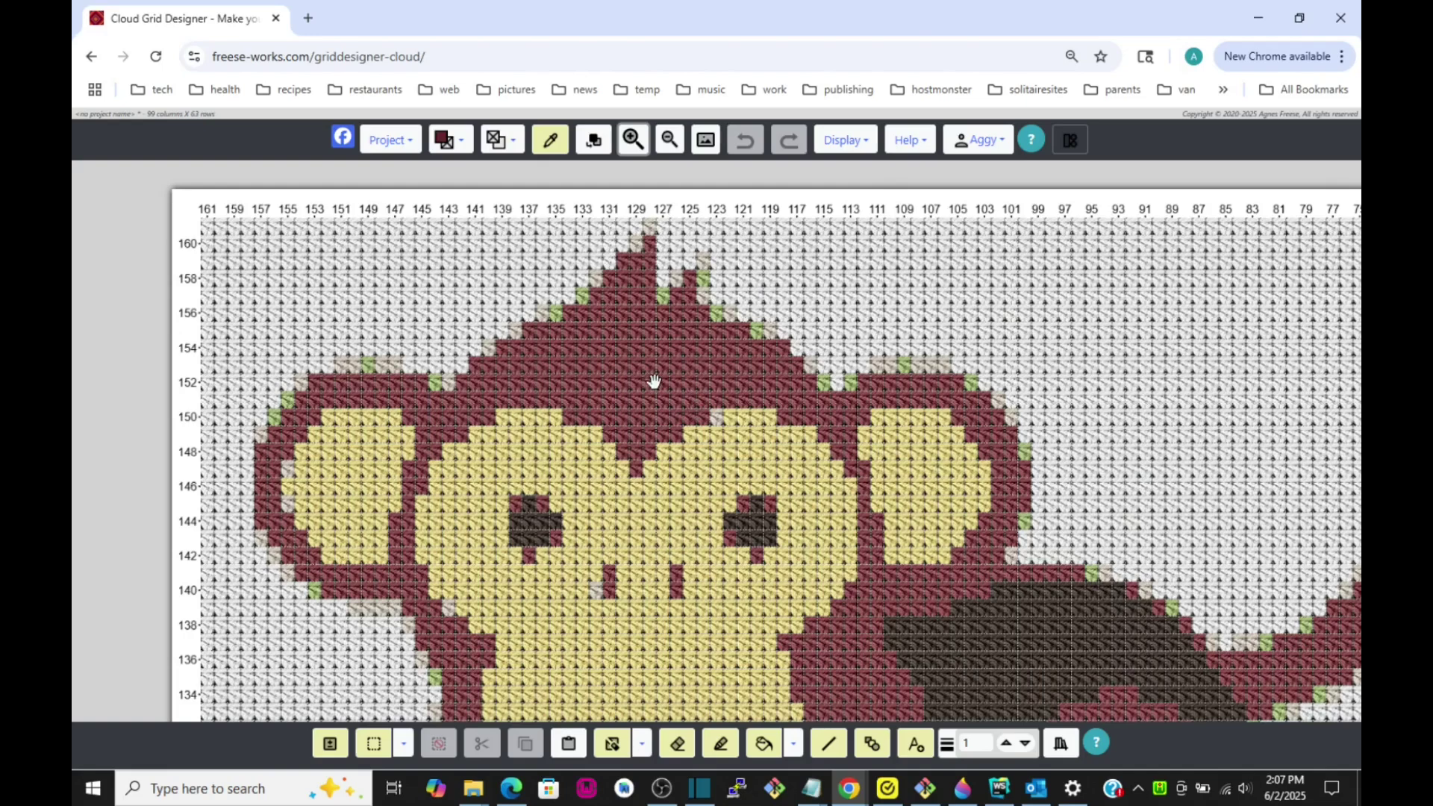
left_click(794, 744)
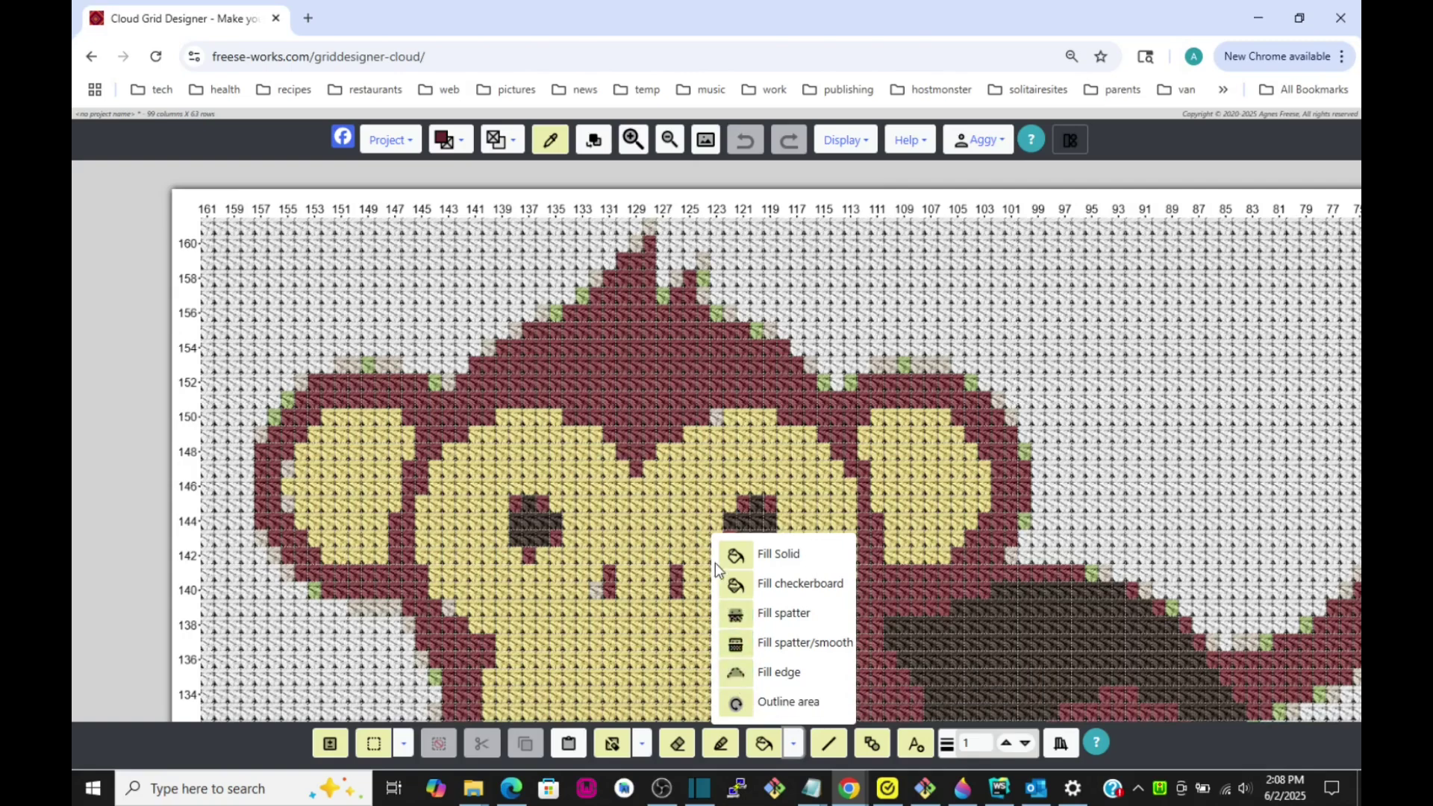
left_click(741, 676)
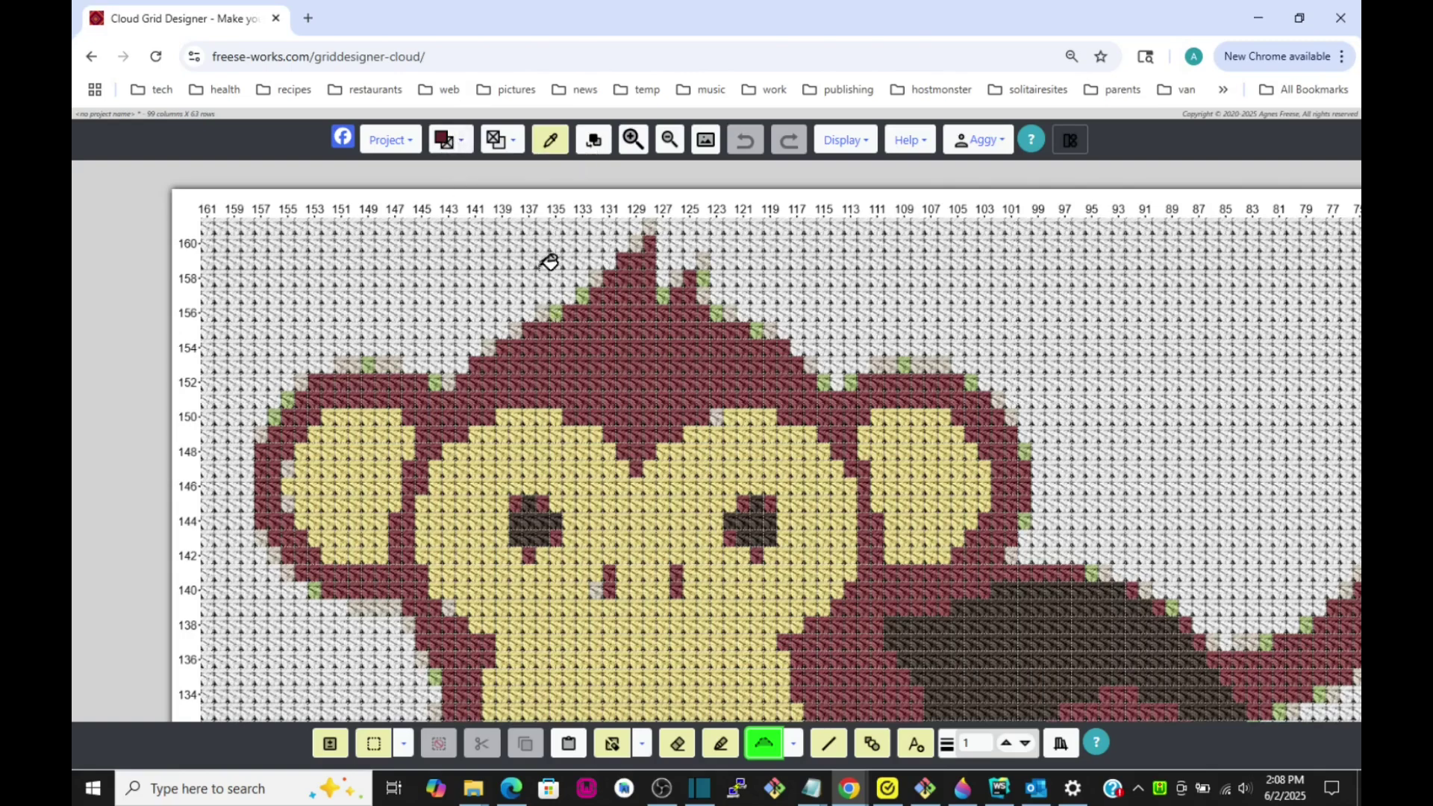
left_click(619, 329)
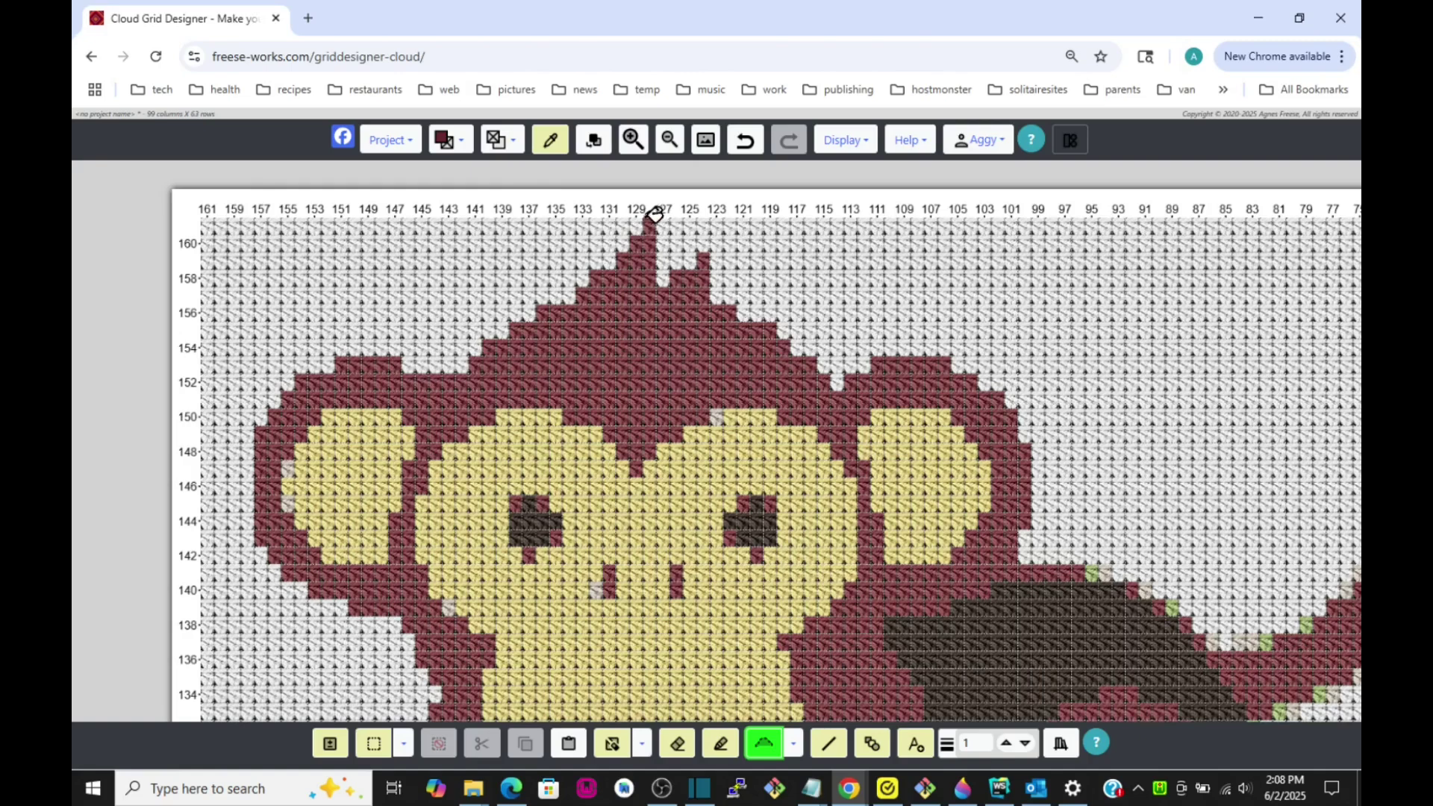
Fill the stray edge cells along the monkey's tail and upper back with dark red, then turn off Fill edge
scroll(924, 449, "down", 1)
scroll(923, 449, "down", 2)
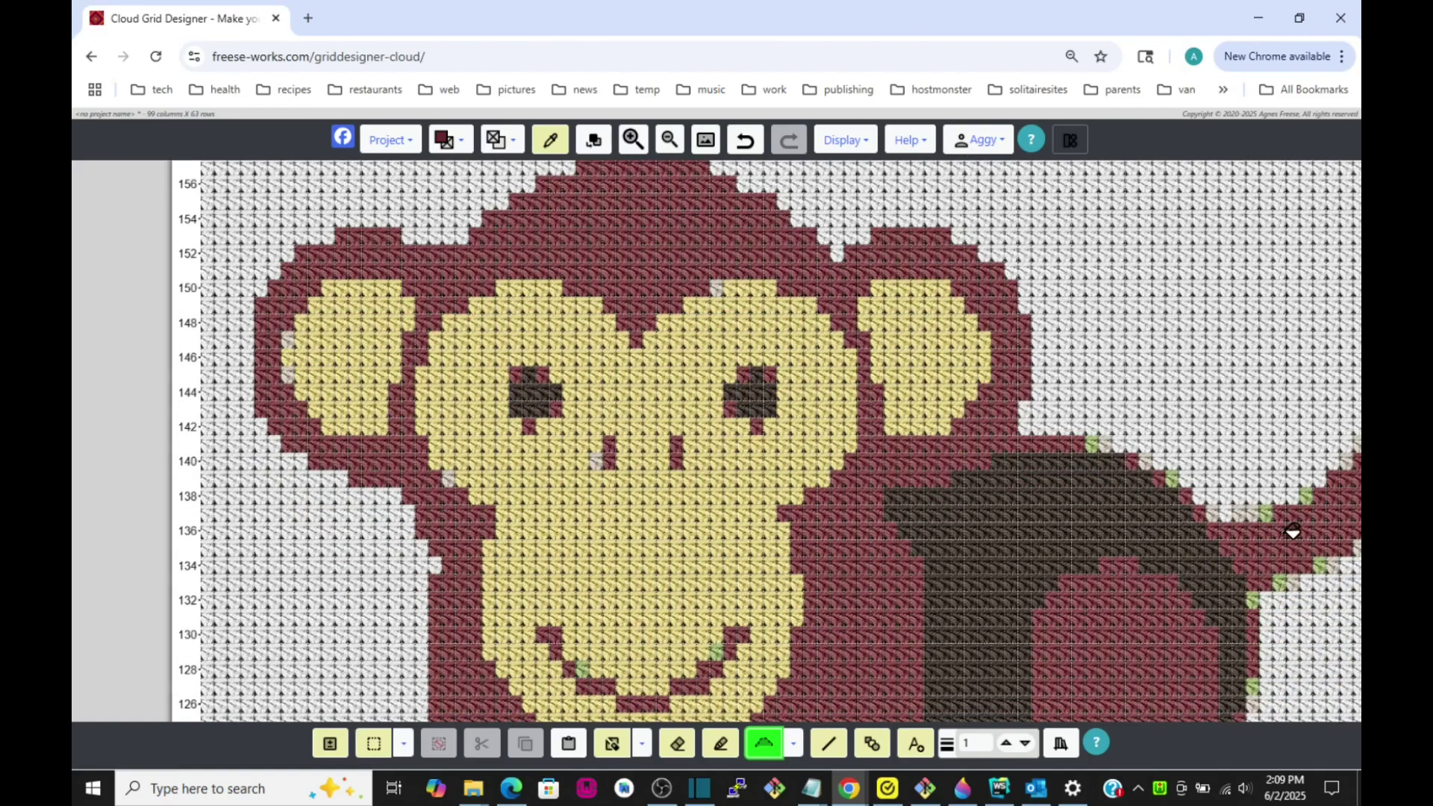
scroll(1292, 532, "right", 3)
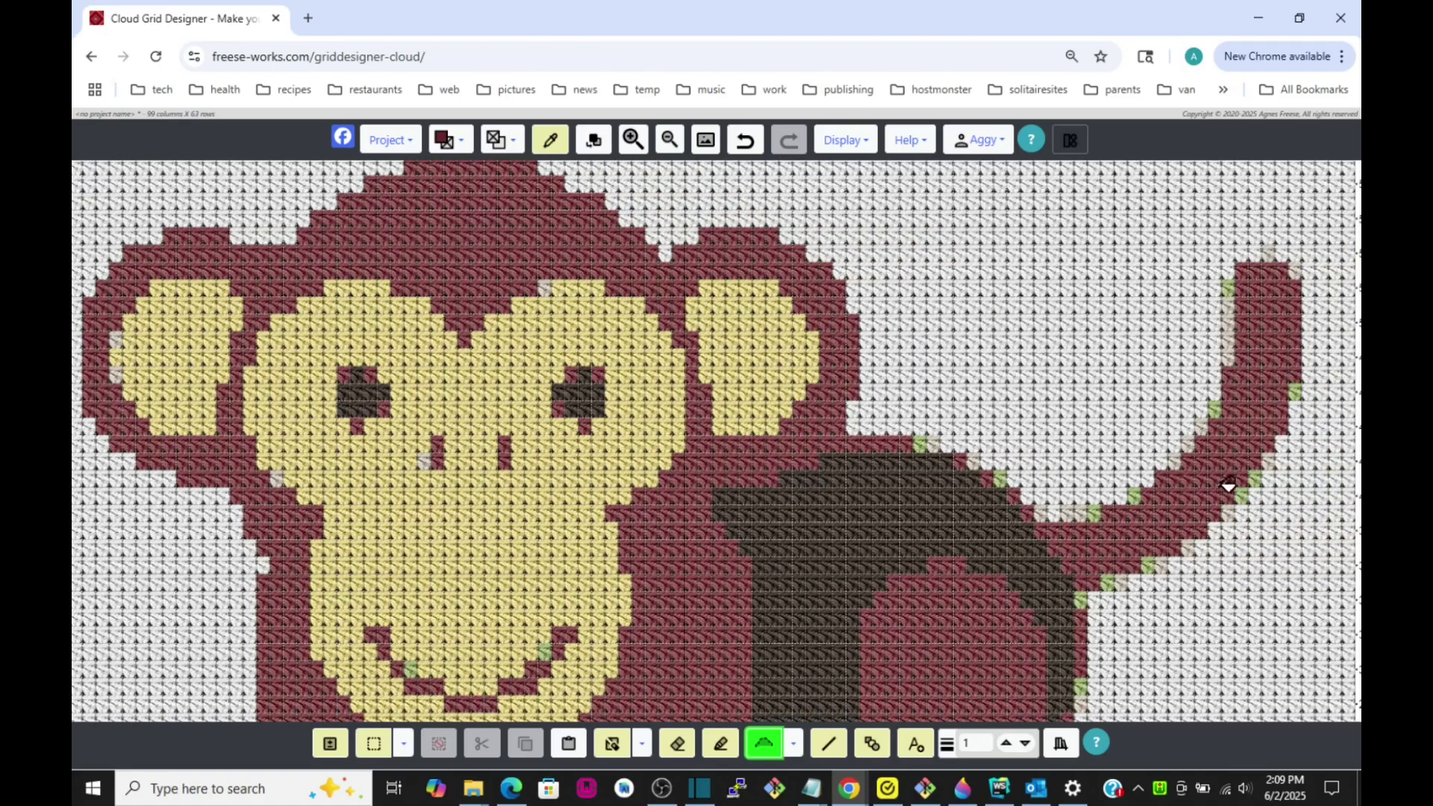
left_click(1227, 485)
left_click(1000, 475)
left_click(973, 461)
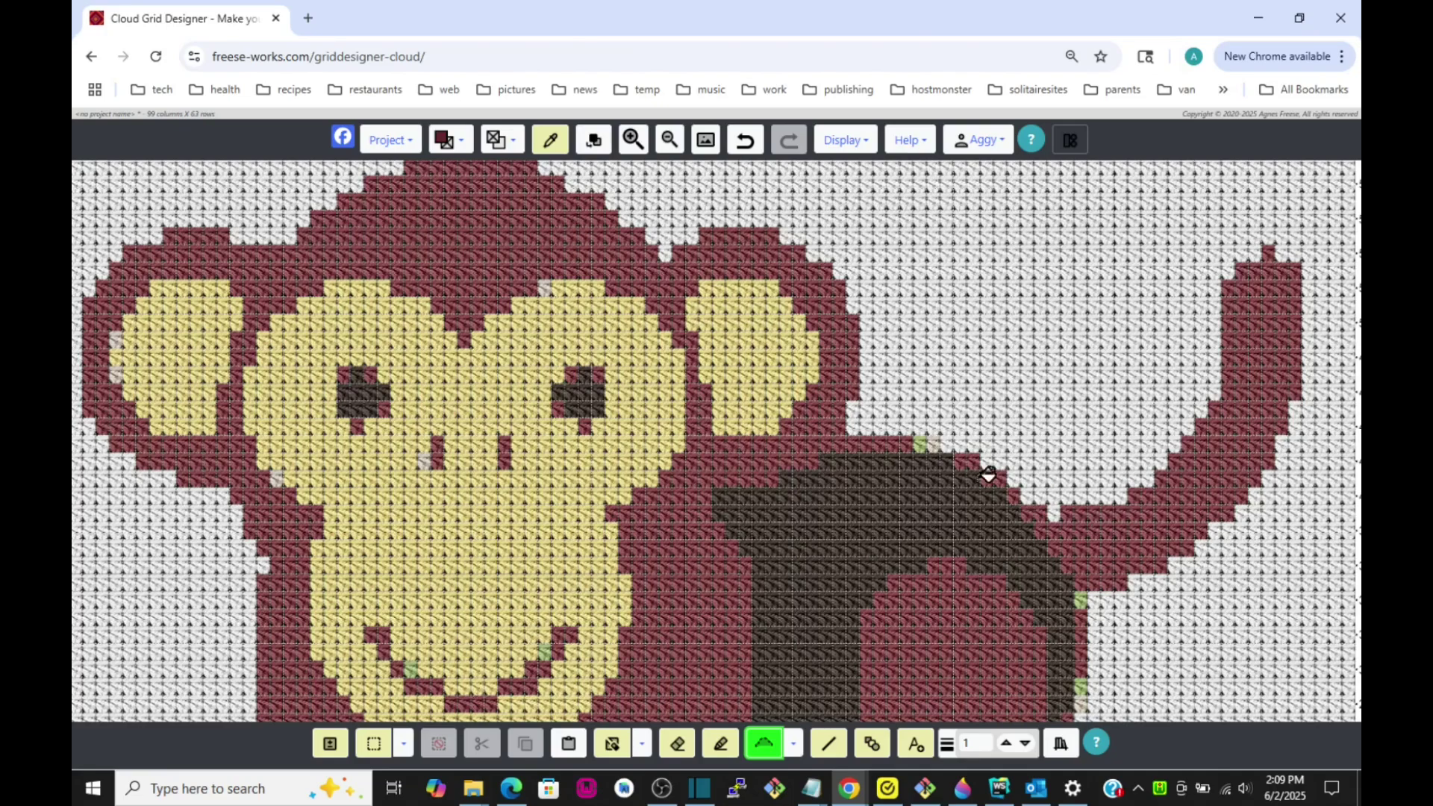
left_click(921, 444)
left_click(933, 444)
scroll(1059, 515, "down", 4)
scroll(1072, 524, "down", 2)
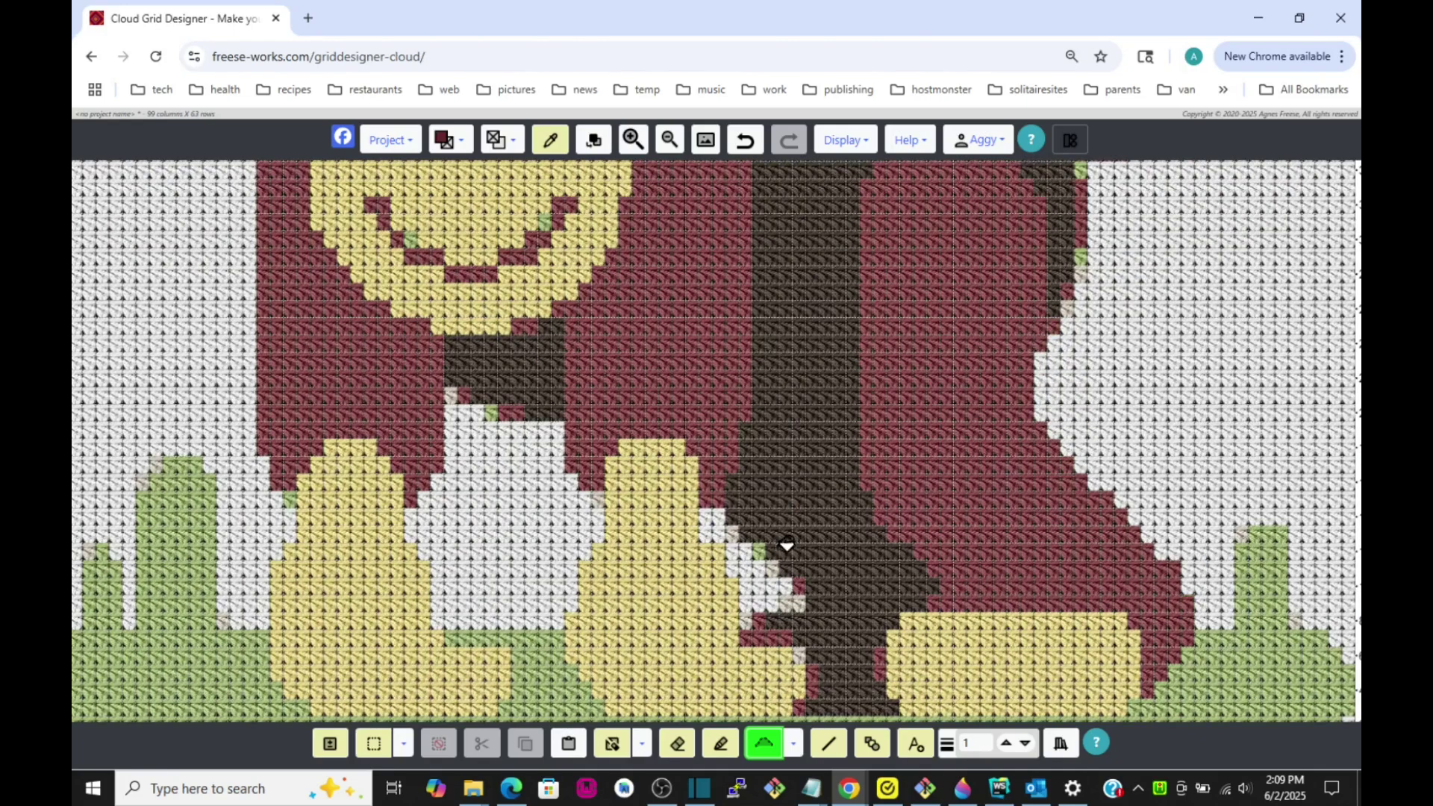
scroll(556, 463, "up", 2)
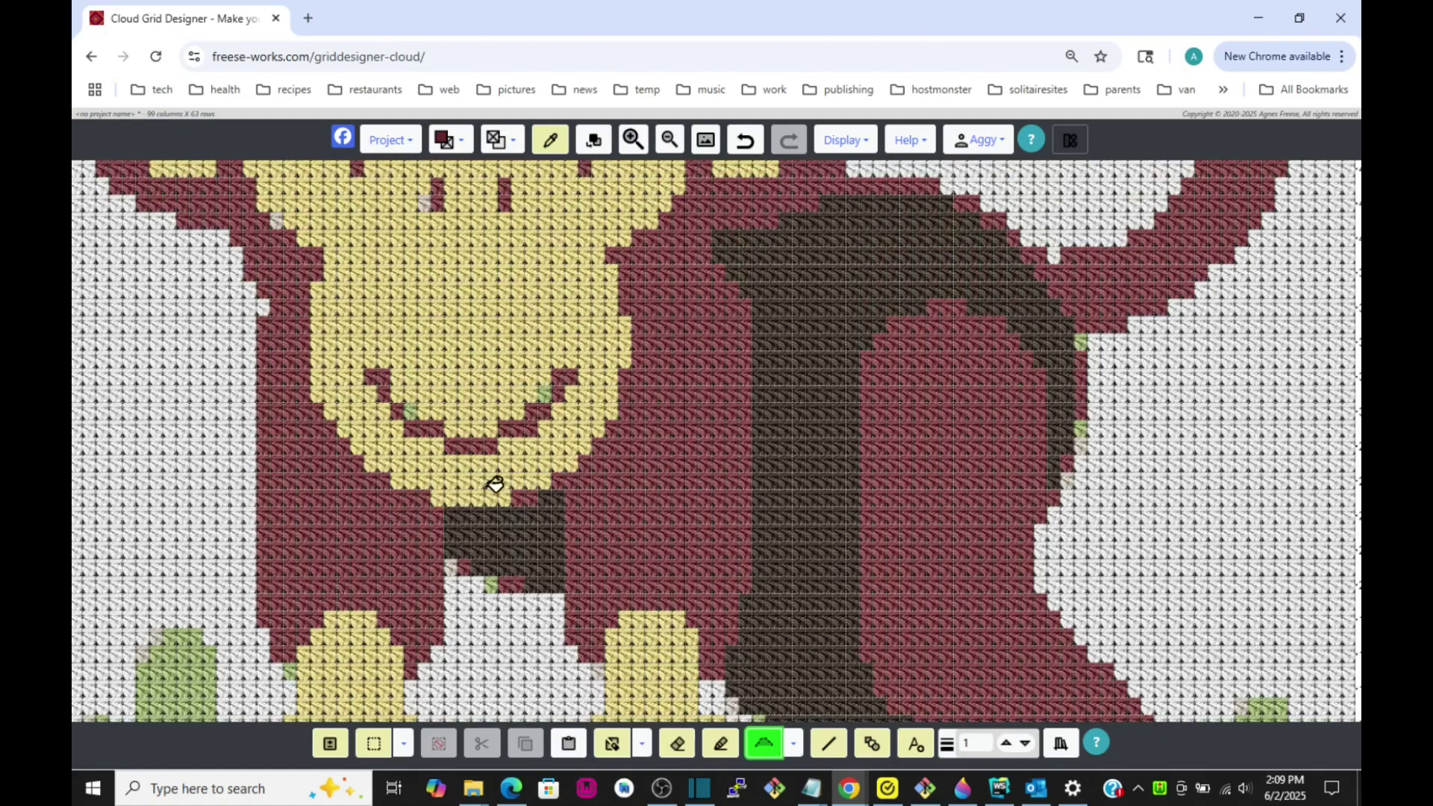
scroll(673, 468, "up", 2)
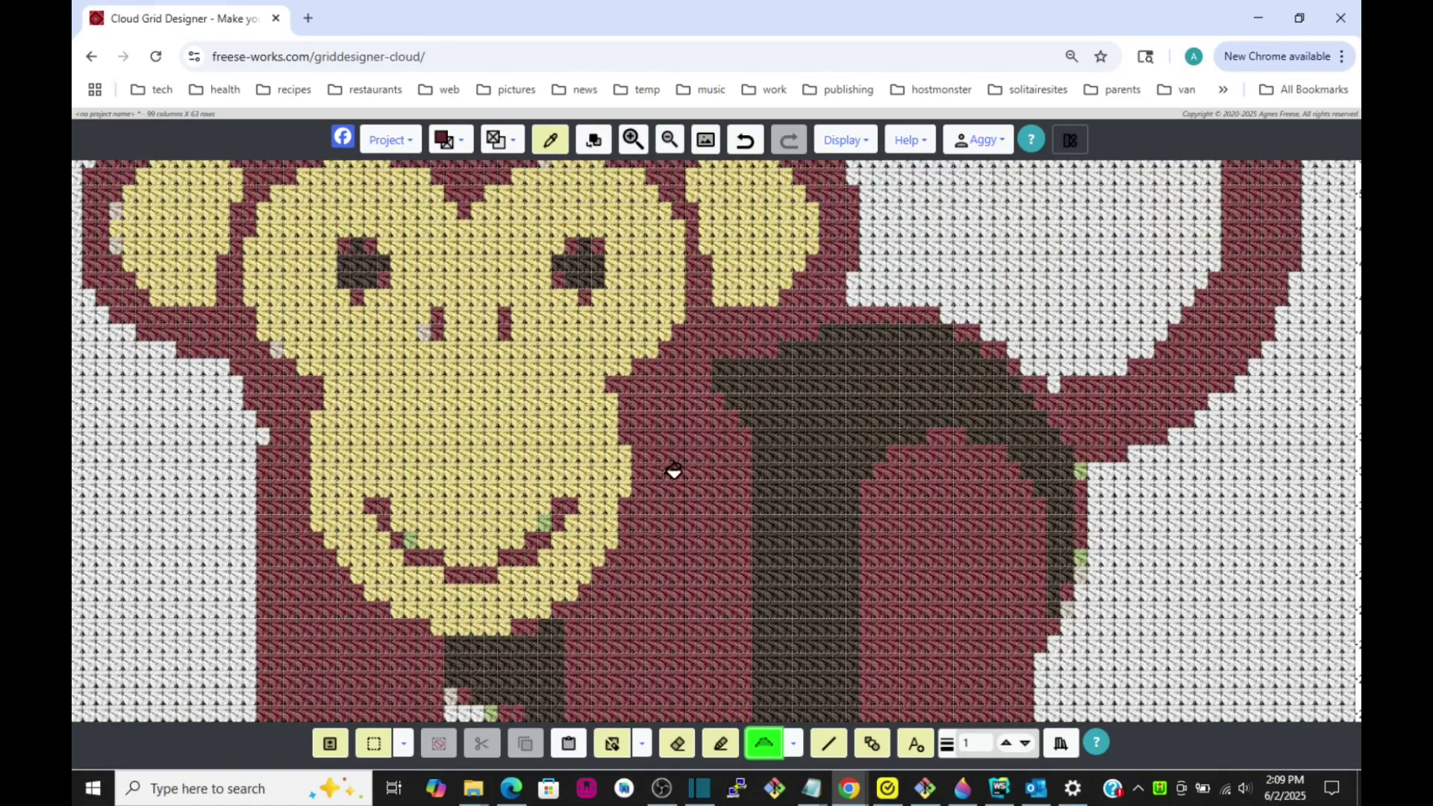
scroll(673, 469, "up", 4)
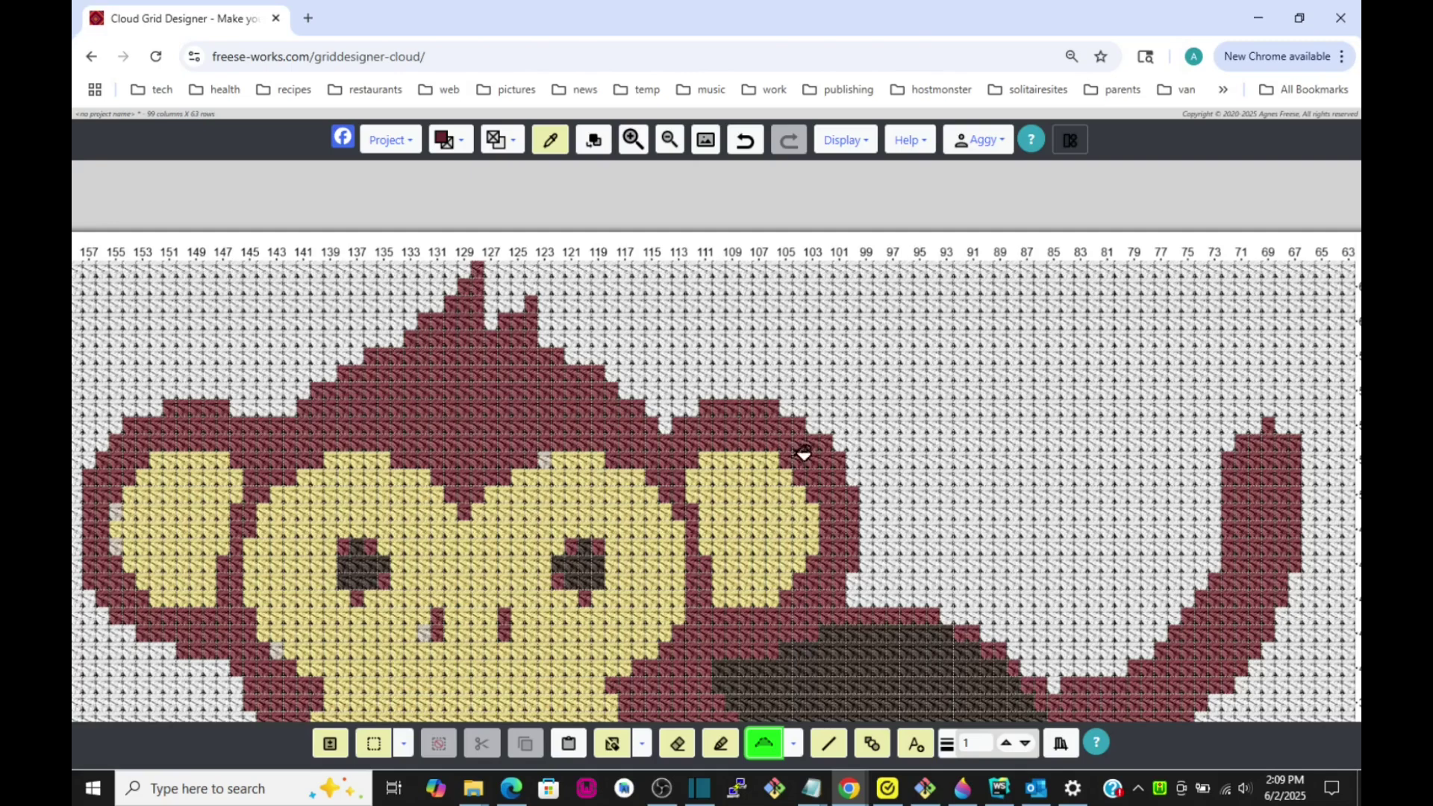
left_click(764, 742)
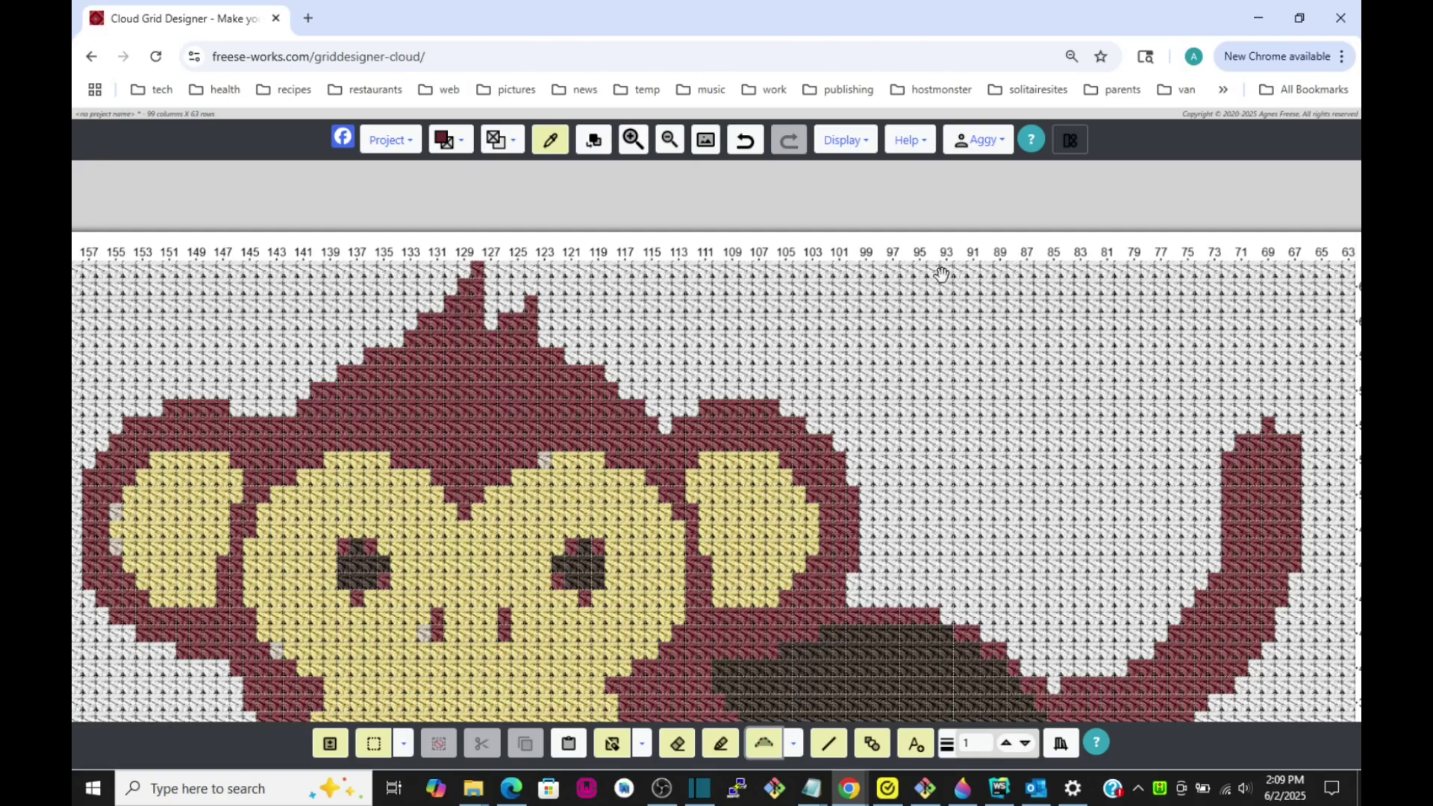
Review the project's cell size and type settings, including the crochet texture and gauge, and close them without changes
left_click(845, 141)
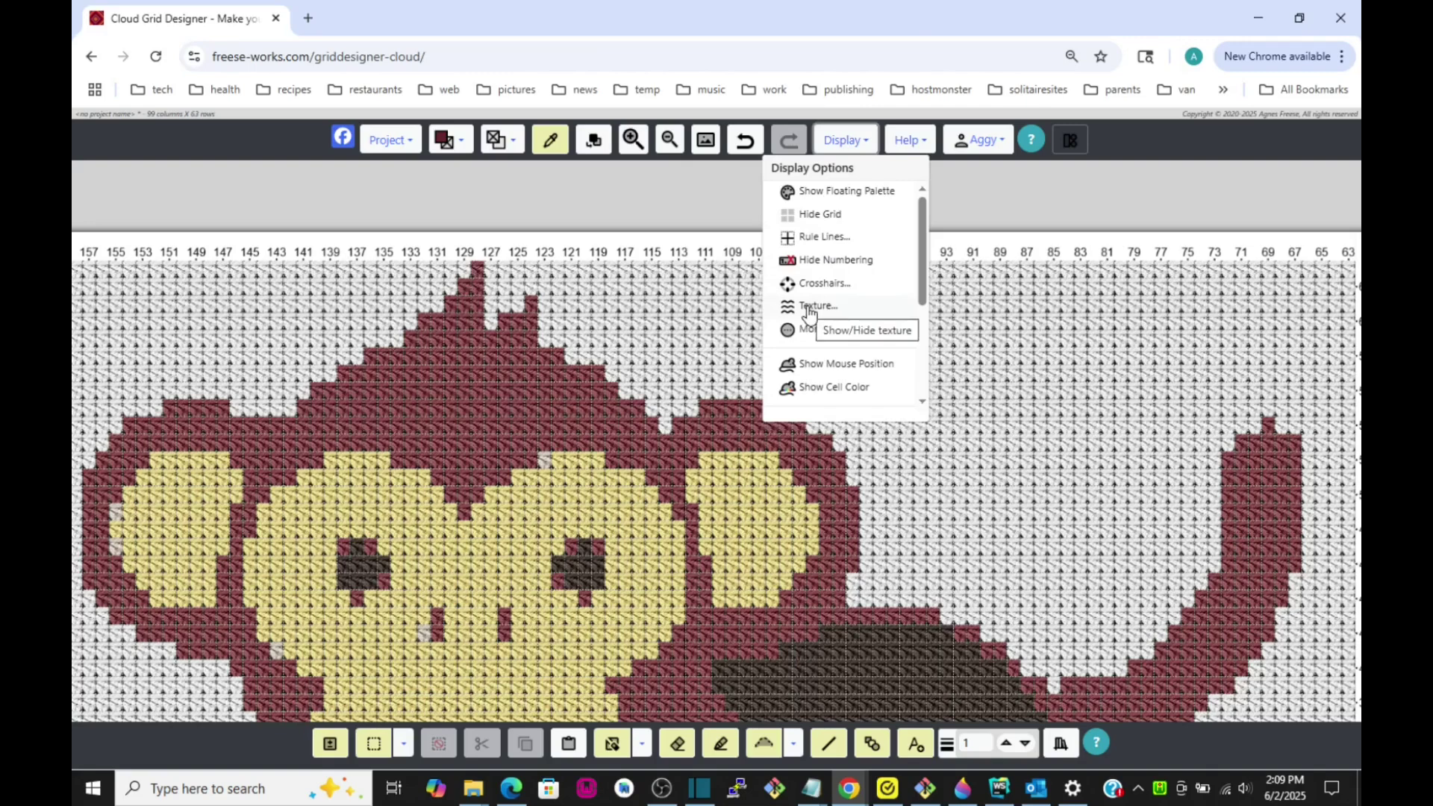
left_click(855, 135)
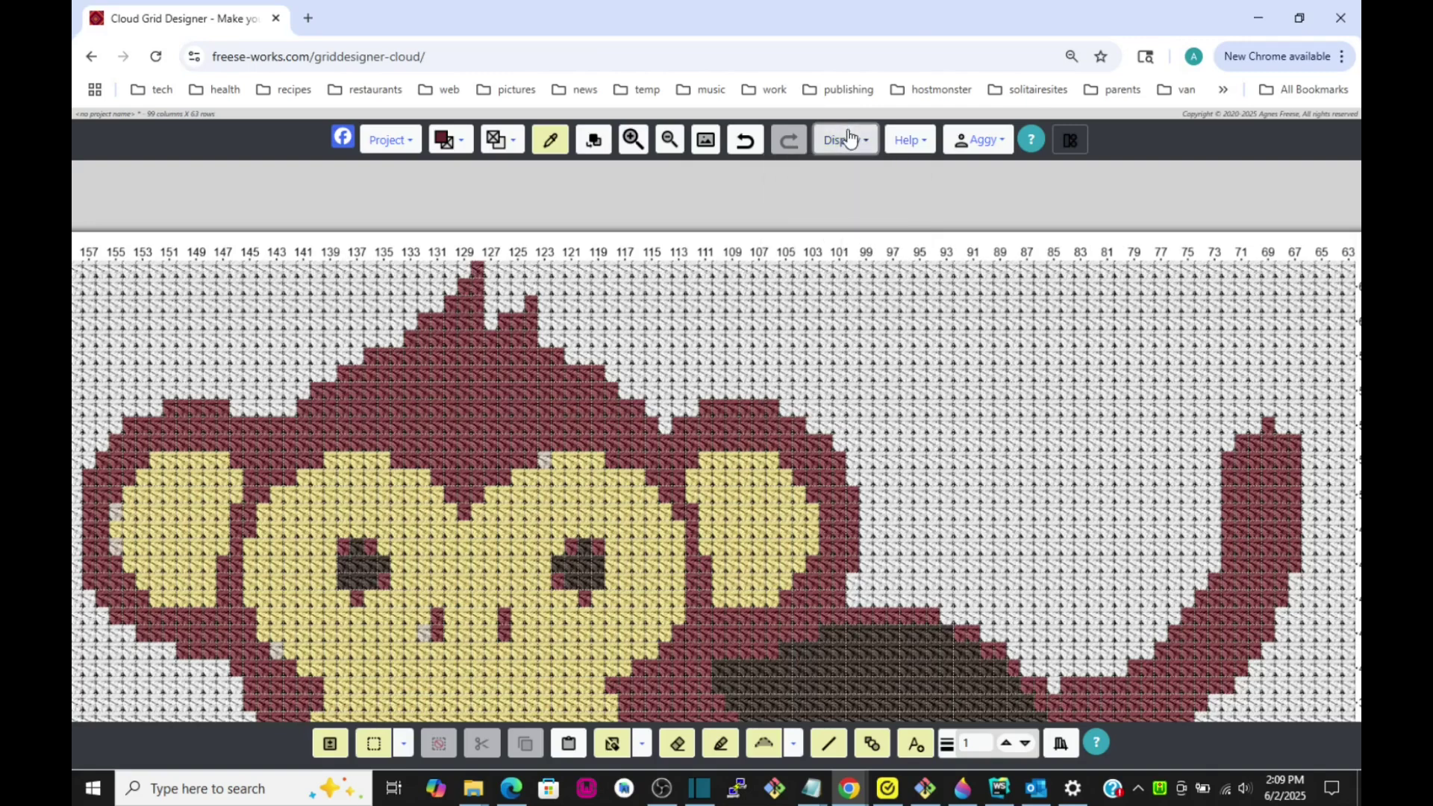
left_click(388, 140)
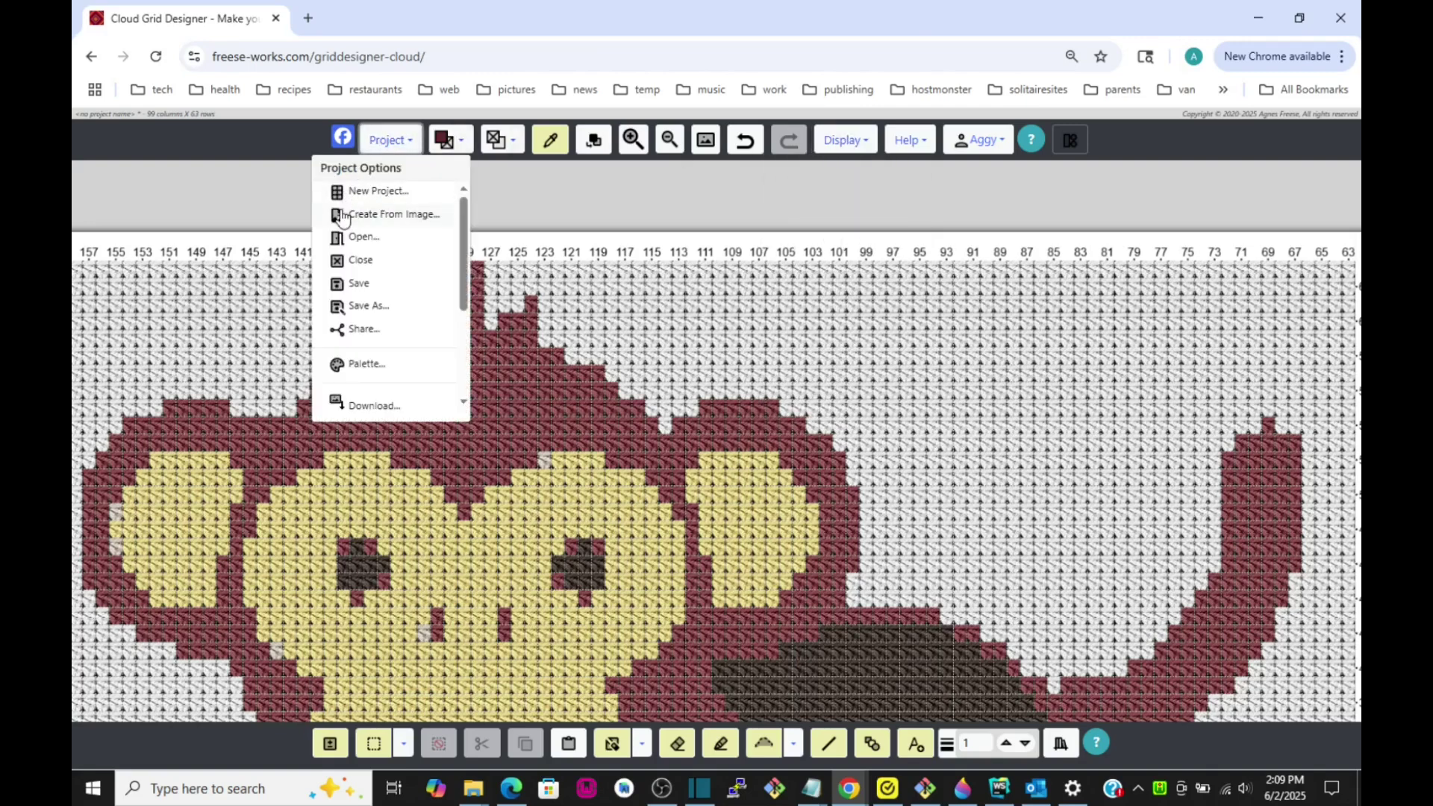
left_click(386, 141)
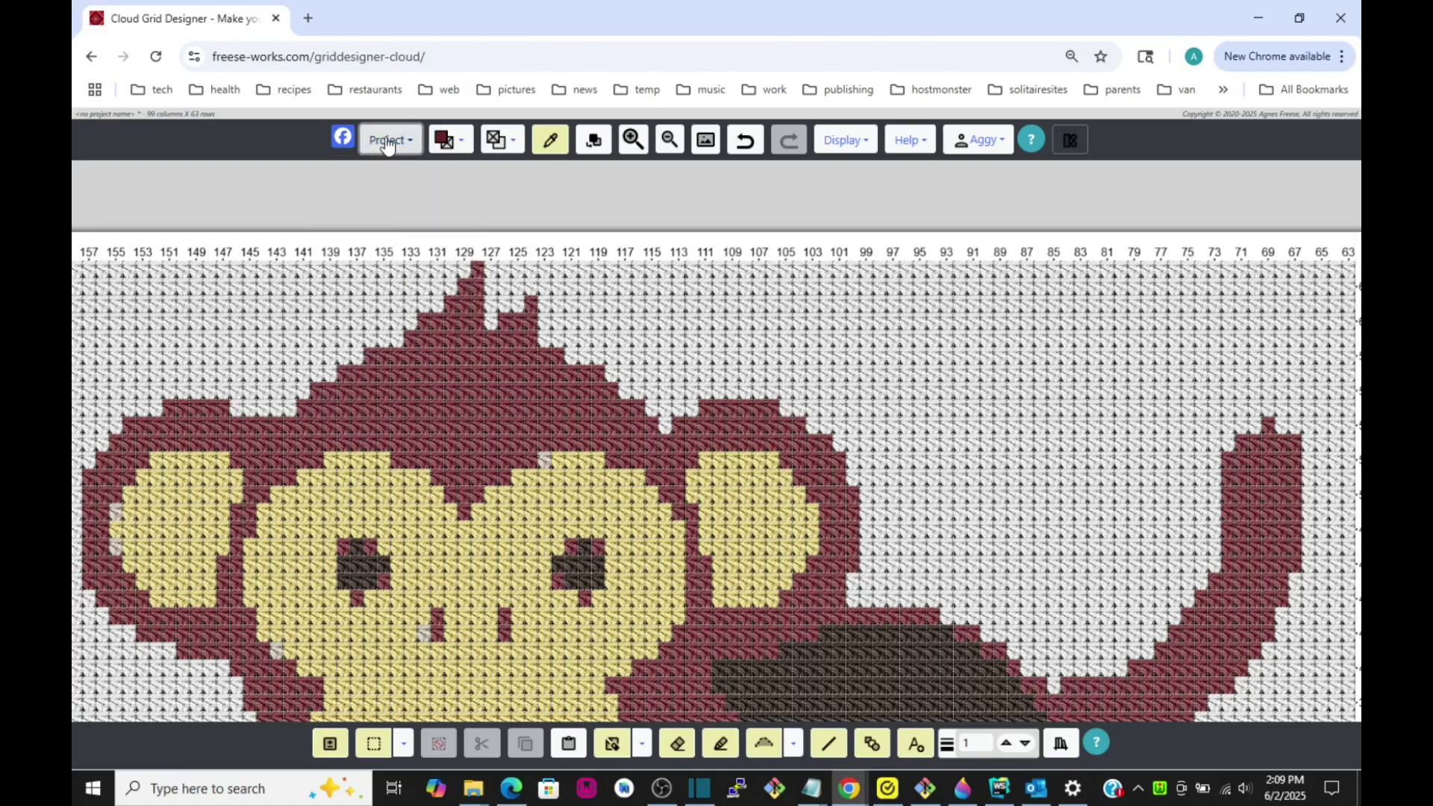
left_click(844, 142)
scroll(819, 280, "down", 2)
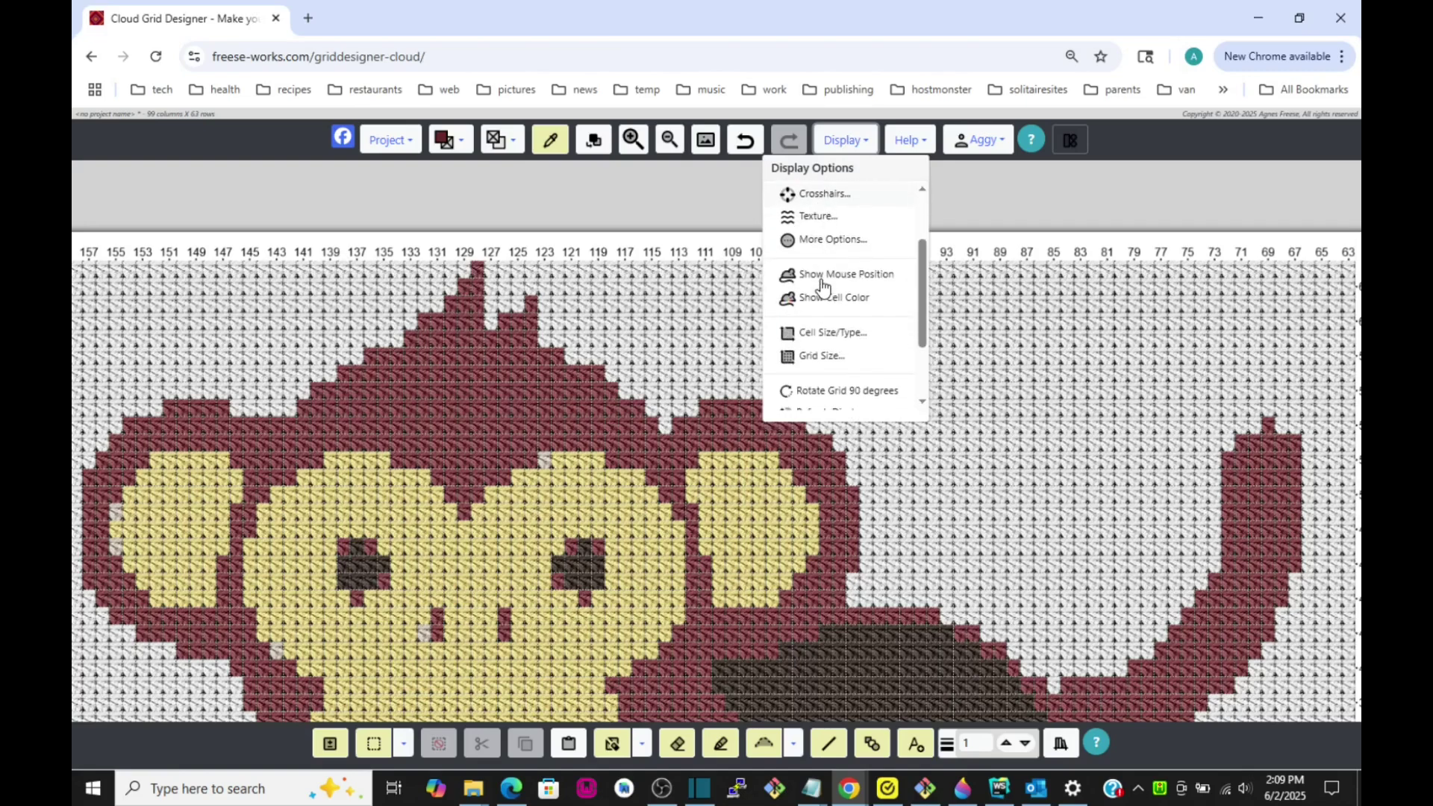
left_click(827, 335)
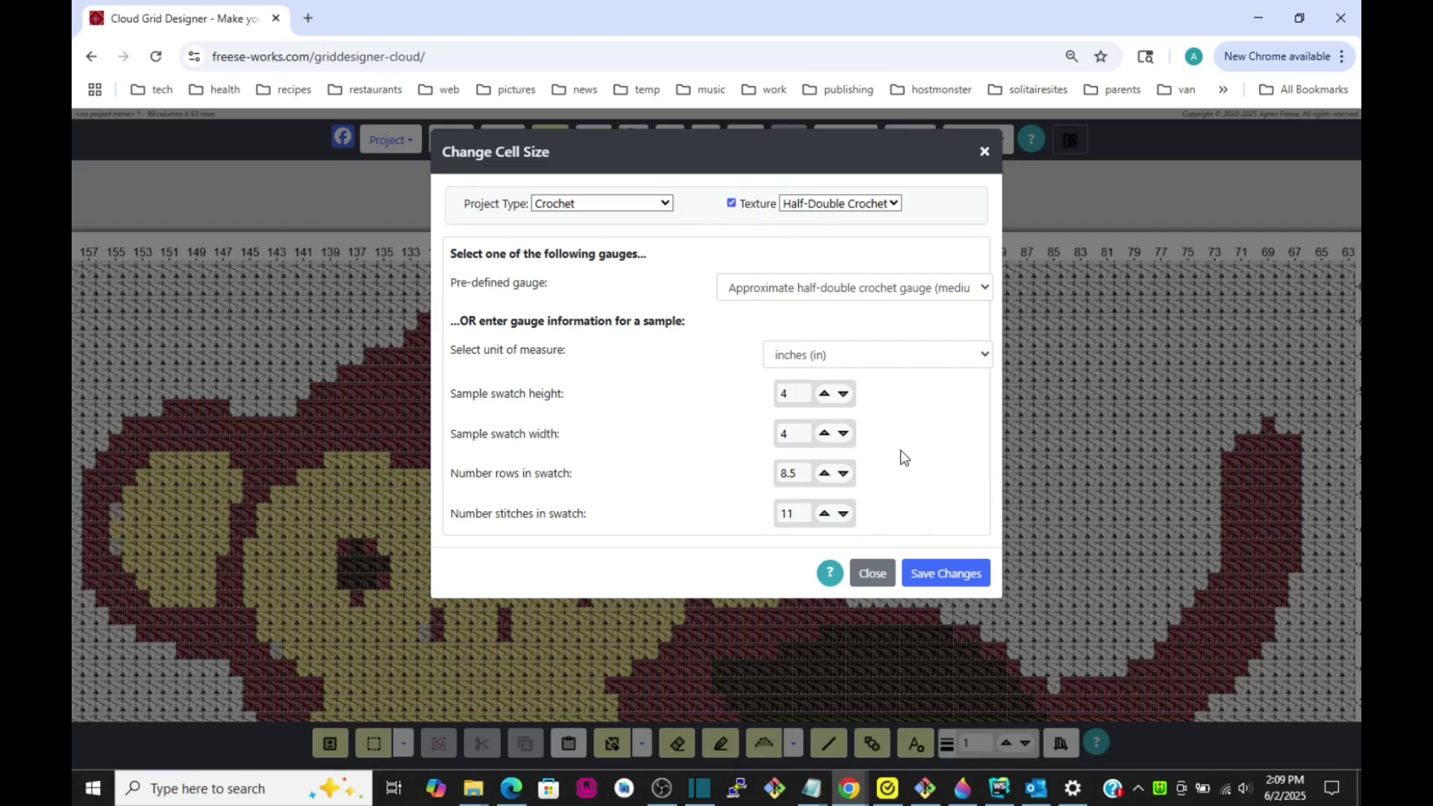
left_click(874, 578)
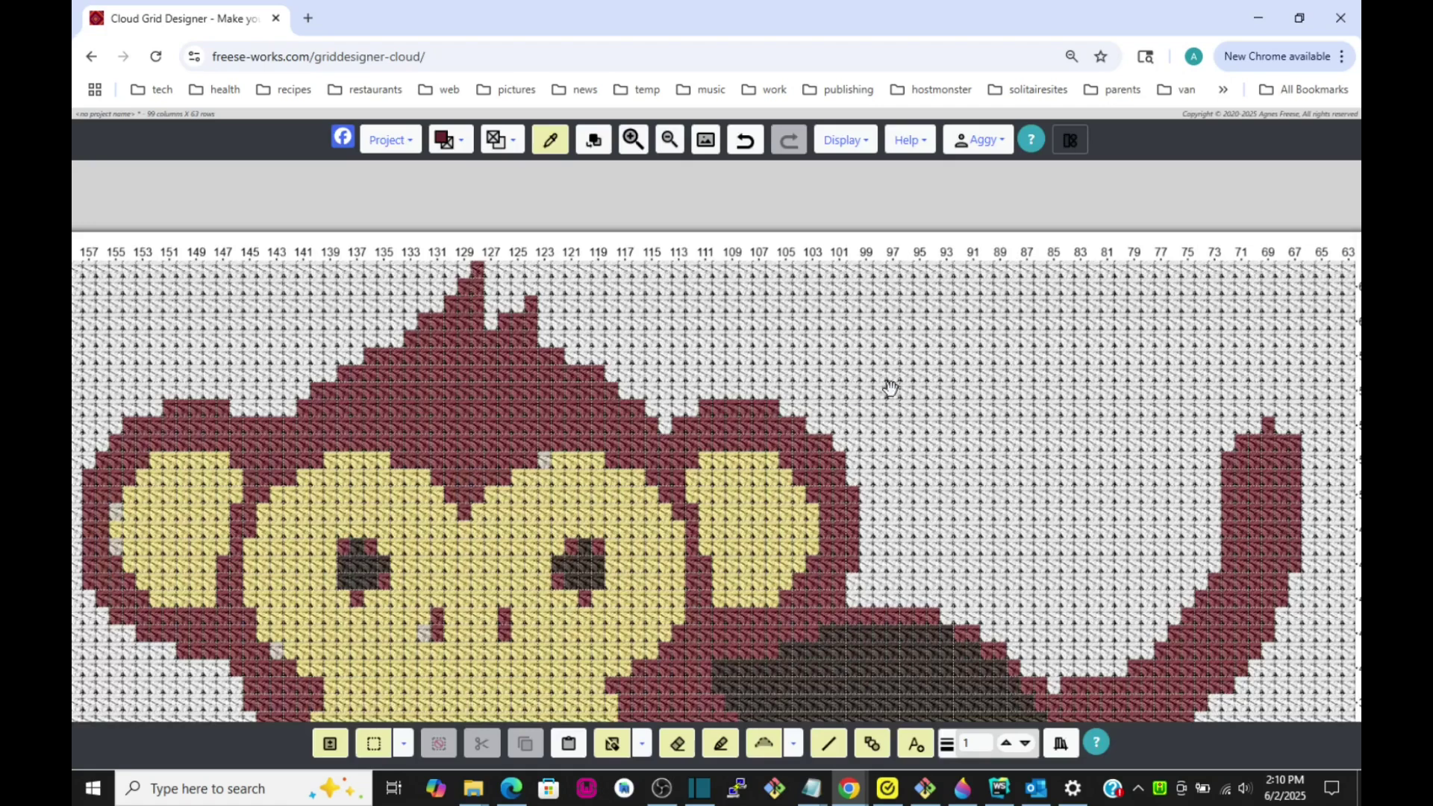